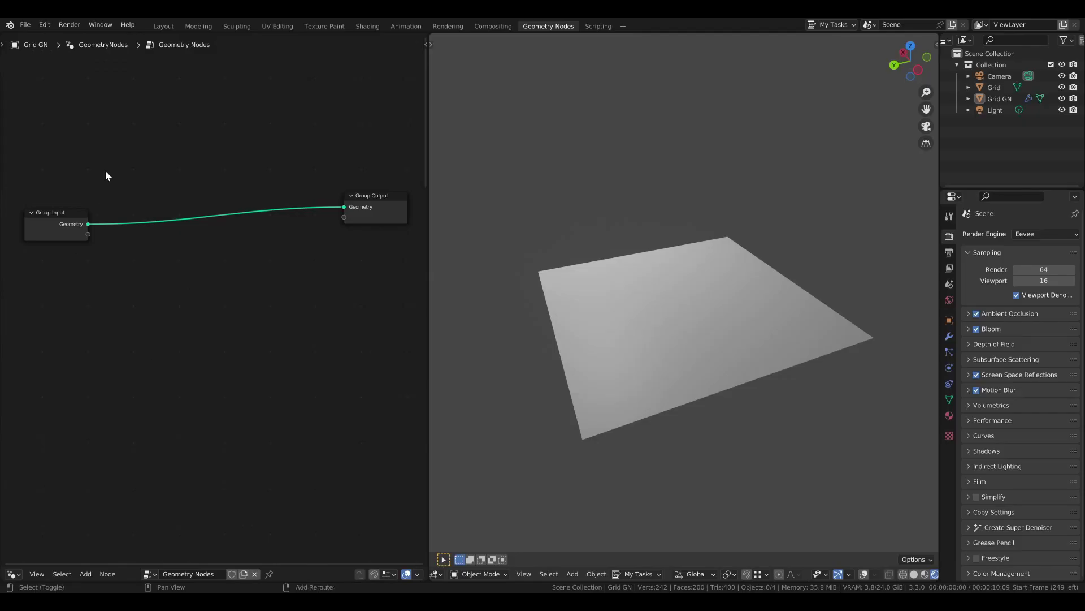
Insert the Procedural Pipe/Cable/Bridge Generator v3 node group between Group Input and Group Output and widen the node.
mouse_move(84, 391)
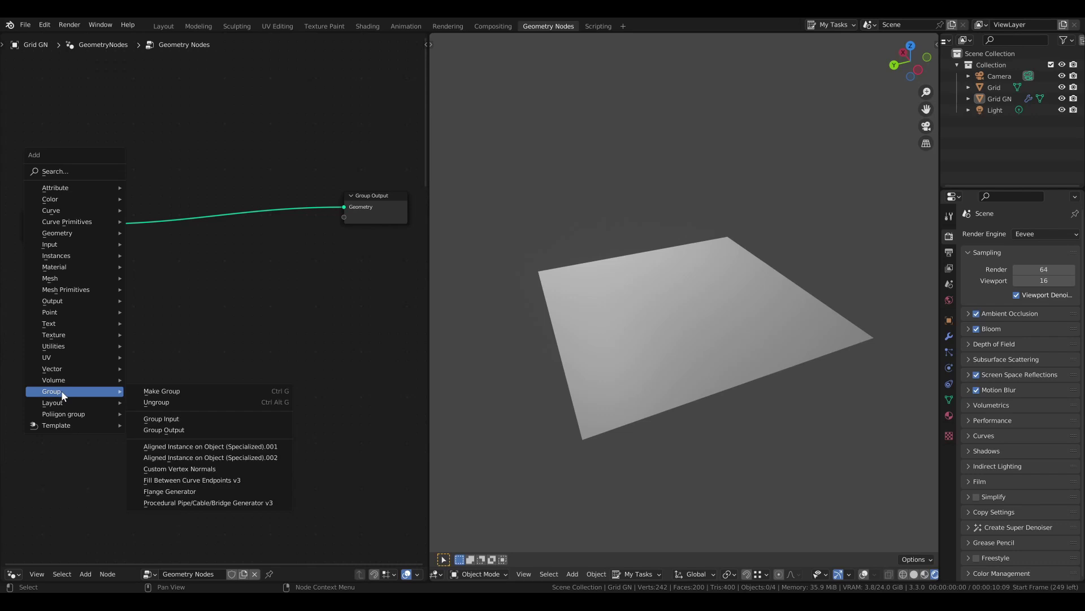
left_click(182, 502)
left_click(133, 168)
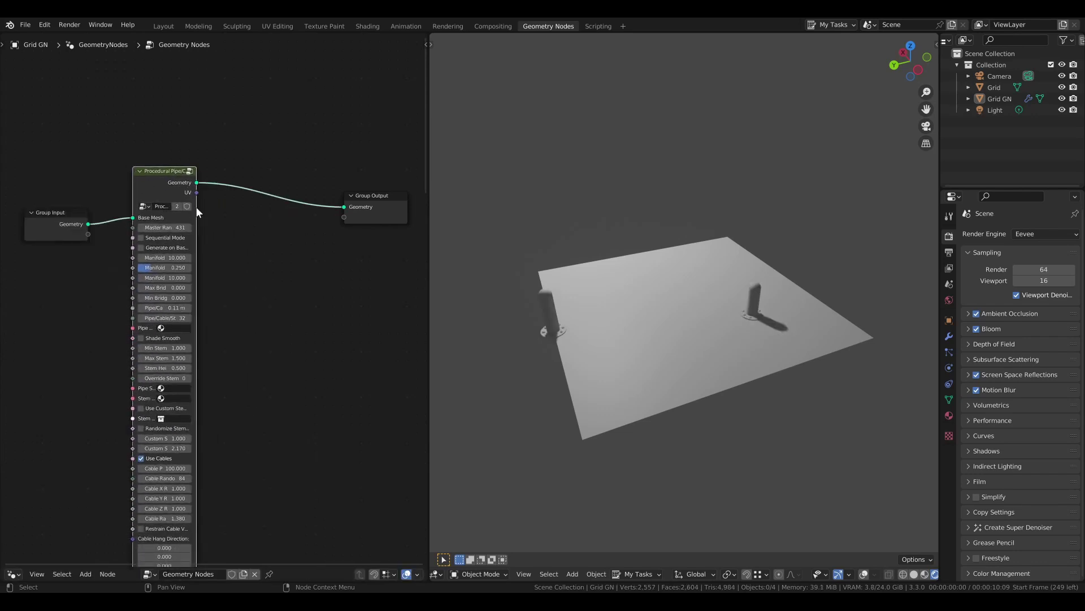
left_click_drag(194, 215, 284, 232)
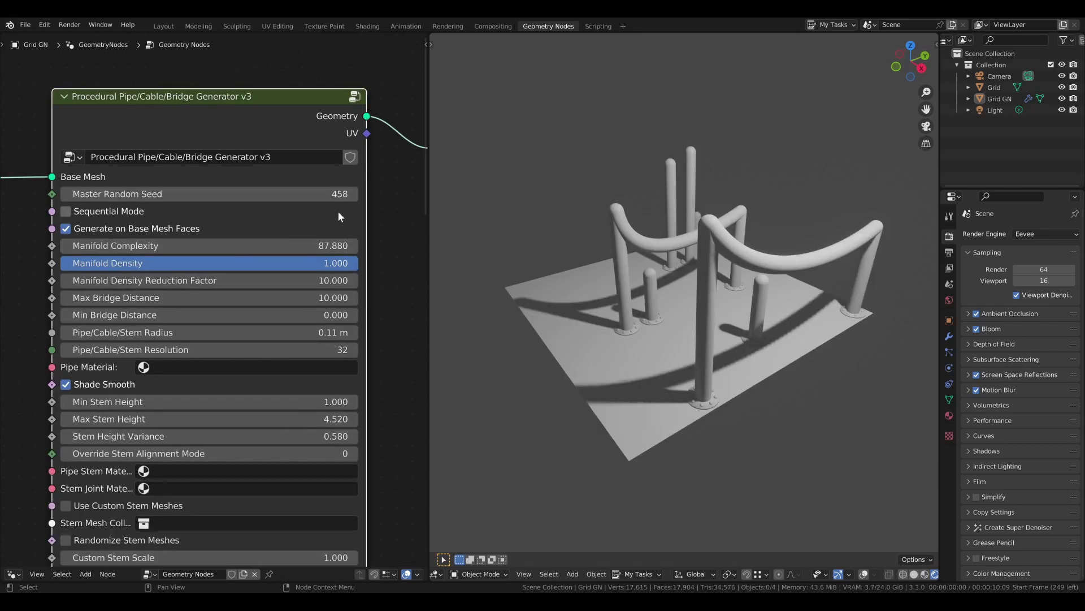
Step the generator's Master Random Seed up to 469 to cycle through different pipe layouts.
left_click(353, 194)
left_click(353, 195)
left_click(354, 195)
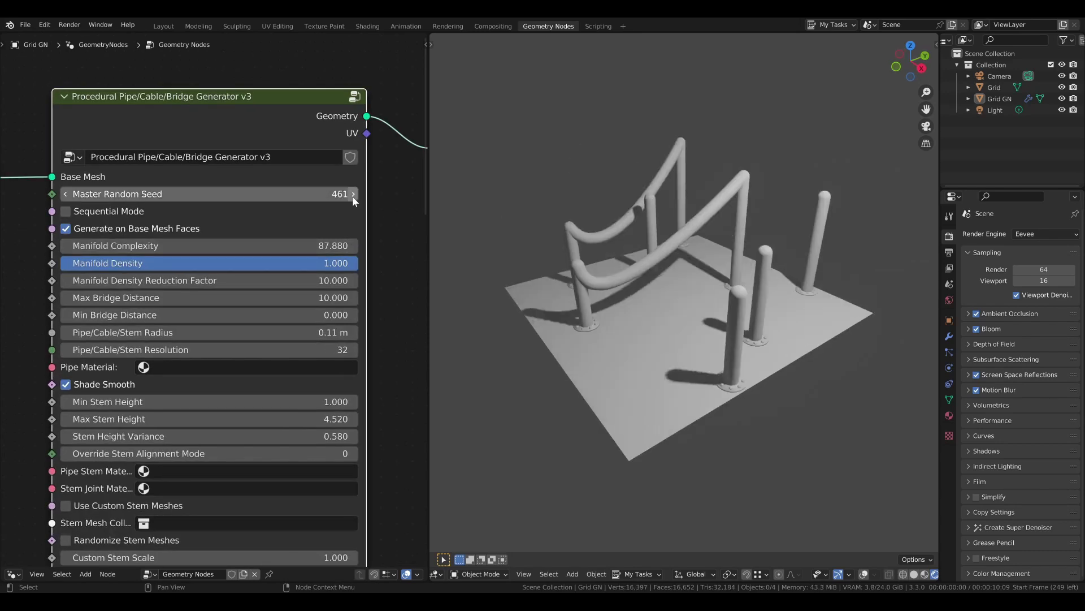
left_click(353, 194)
left_click(353, 194)
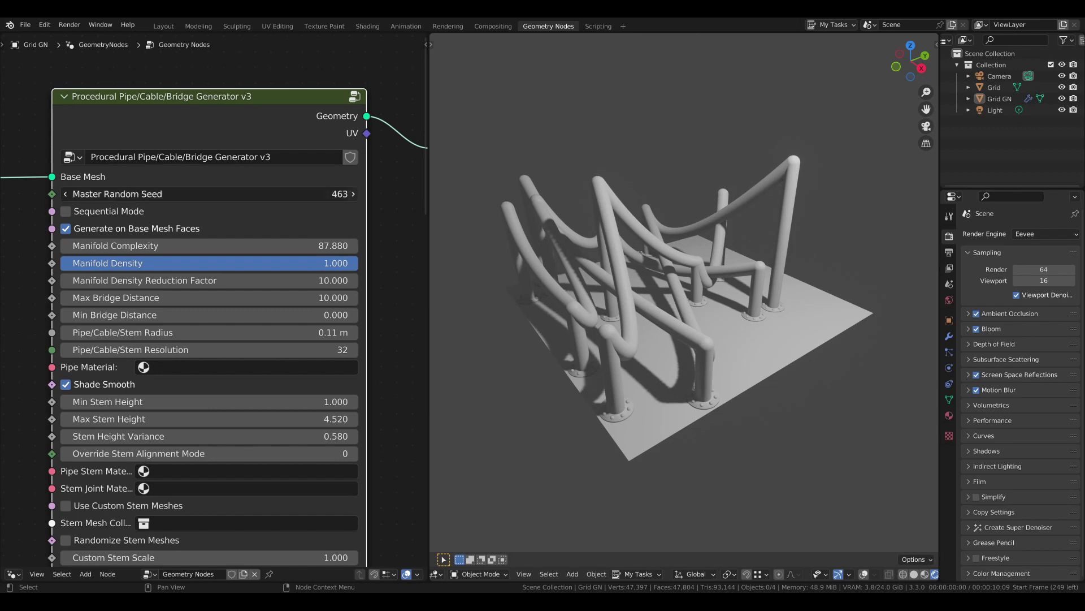
left_click(353, 194)
left_click(354, 194)
left_click(354, 193)
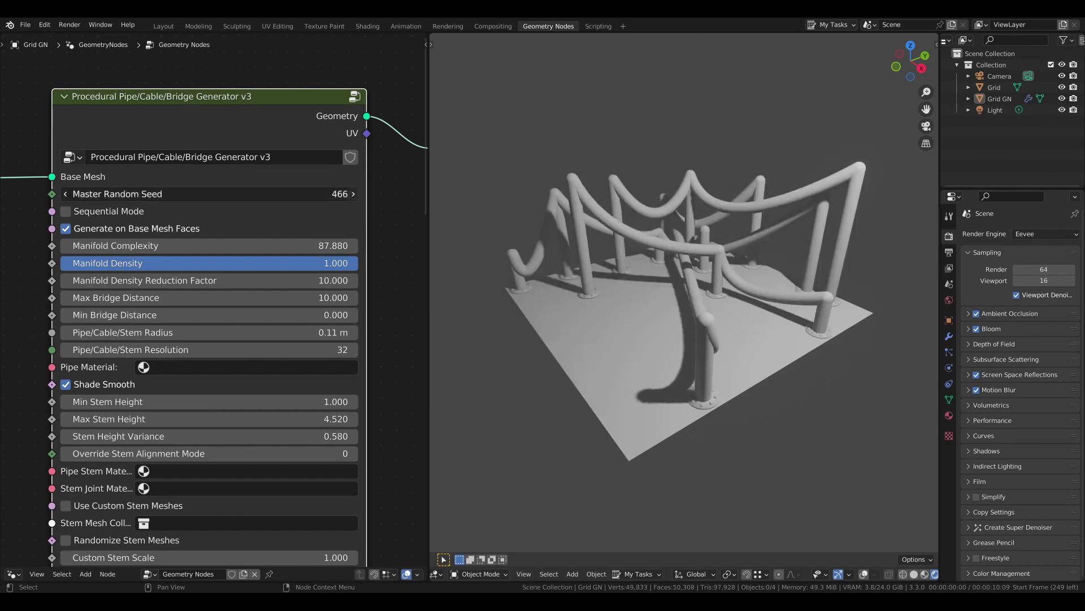
left_click(354, 194)
left_click(353, 194)
left_click(354, 194)
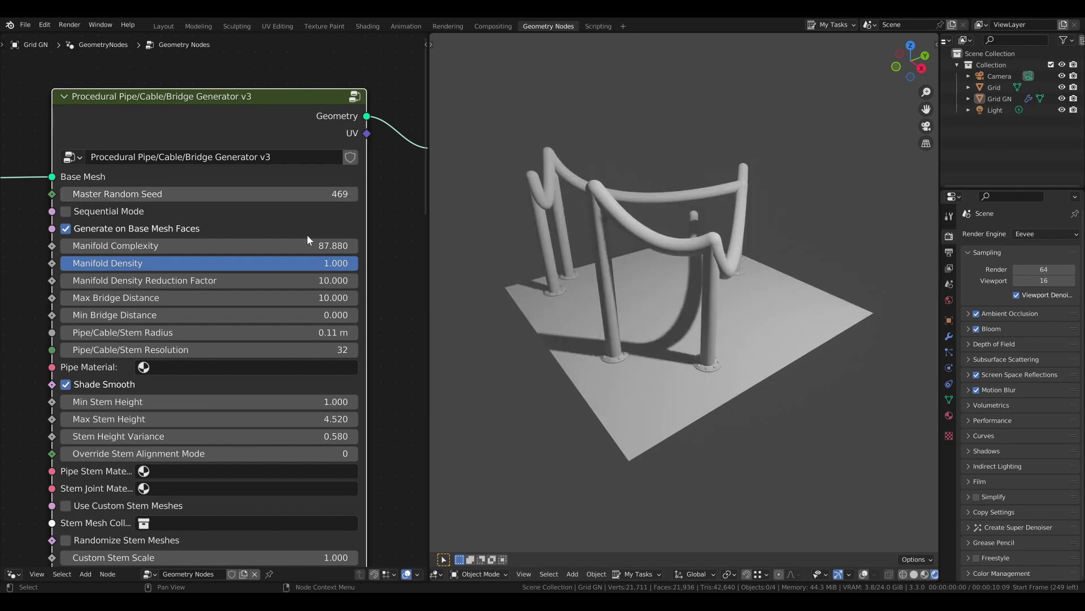
Enable Sequential Mode on the generator and step the Master Random Seed up to 477.
left_click(74, 211)
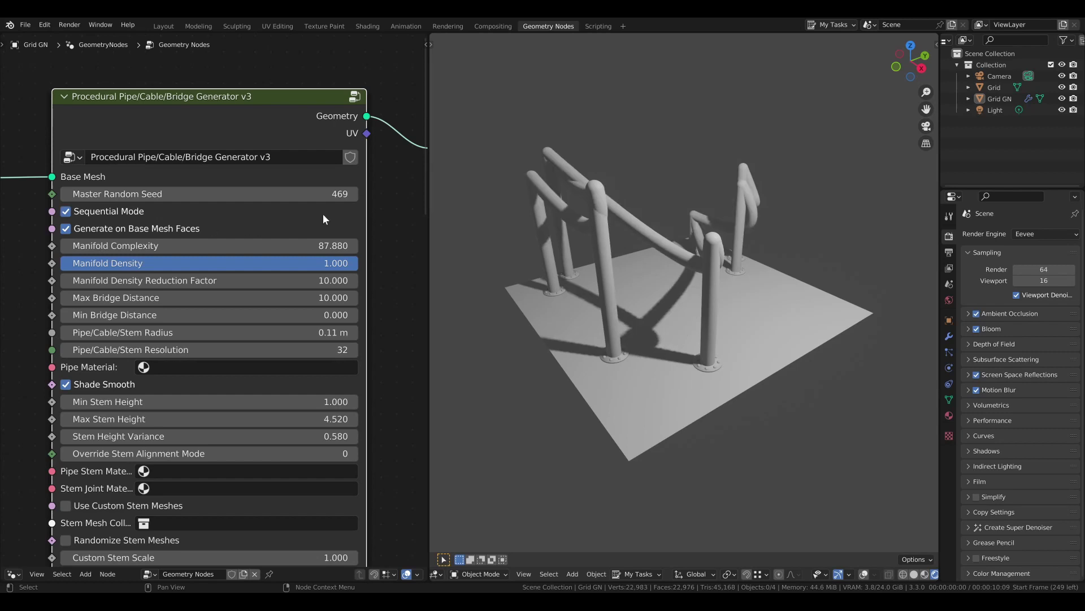
left_click(353, 194)
left_click(354, 194)
left_click(354, 194)
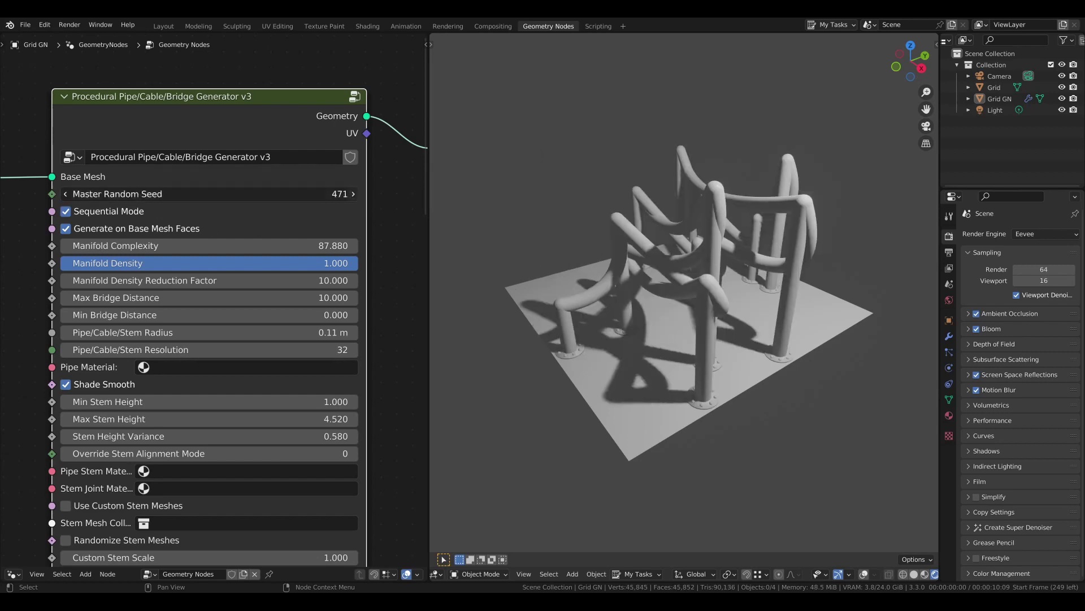
left_click(354, 194)
left_click(353, 194)
left_click(353, 194)
left_click(353, 194)
left_click(353, 194)
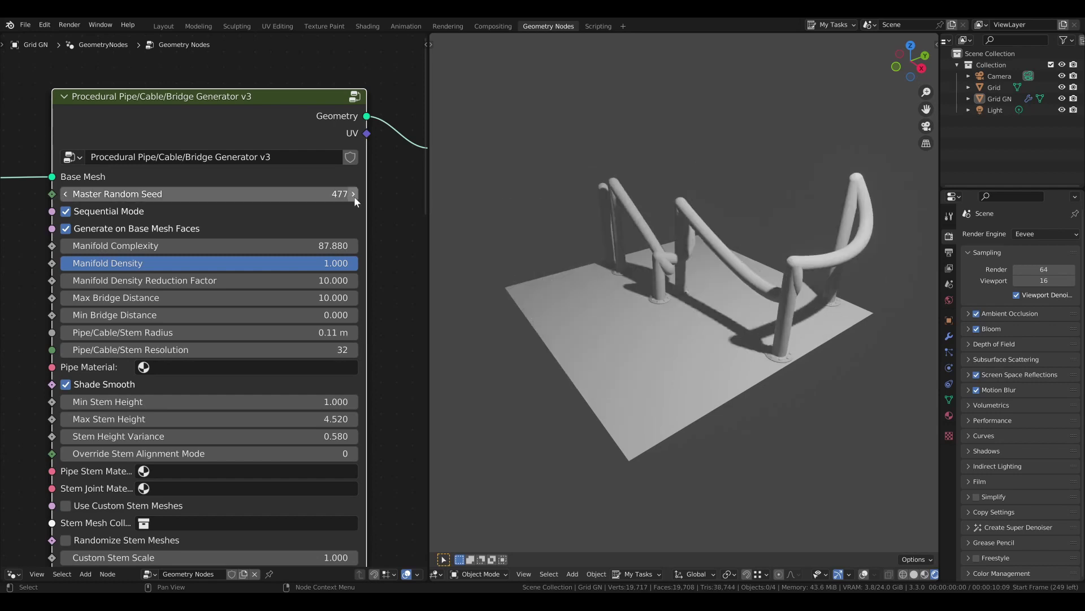
mouse_move(605, 228)
middle_mouse_down()
mouse_move(690, 249)
mouse_move(639, 253)
mouse_move(620, 237)
middle_mouse_up()
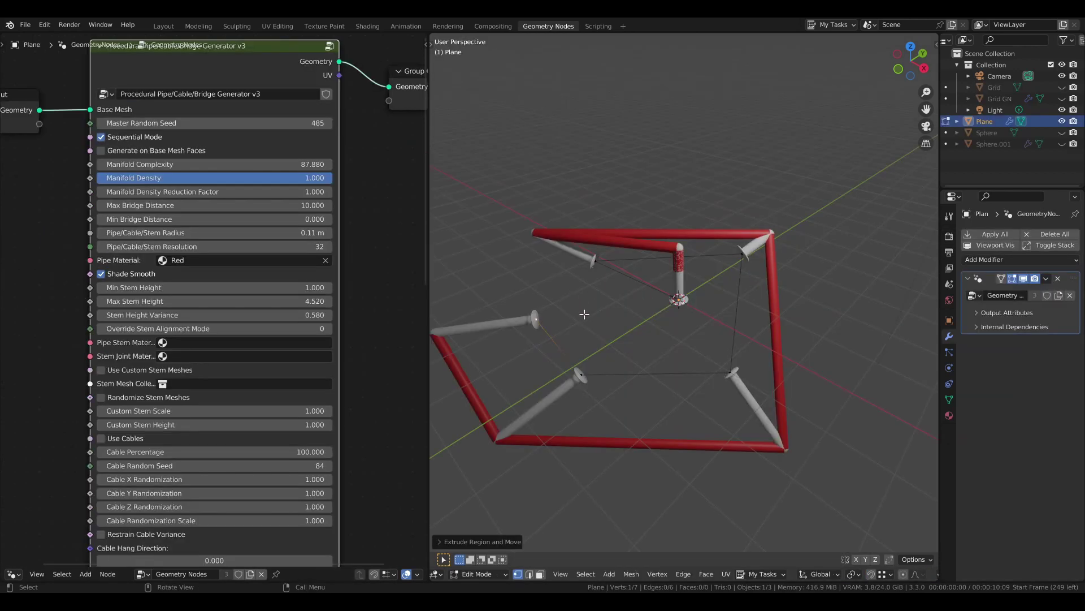
Undo the last extrusion and delete the plane's path vertices around the one at the origin.
key("ctrl+z")
left_click_drag(531, 310, 807, 445)
key("x")
left_click(670, 363)
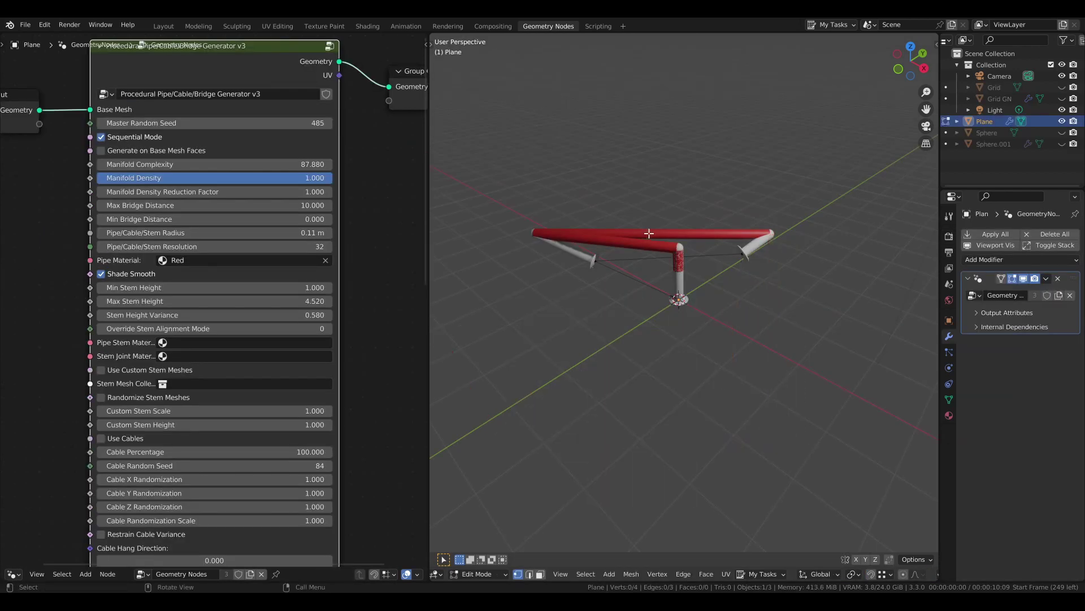
key("x")
left_click(713, 286)
left_click_drag(560, 244, 611, 275)
key("x")
left_click(610, 275)
Extrude a new four-segment path from the vertex at the origin, placing its points around the grid.
left_click(678, 299)
key("e")
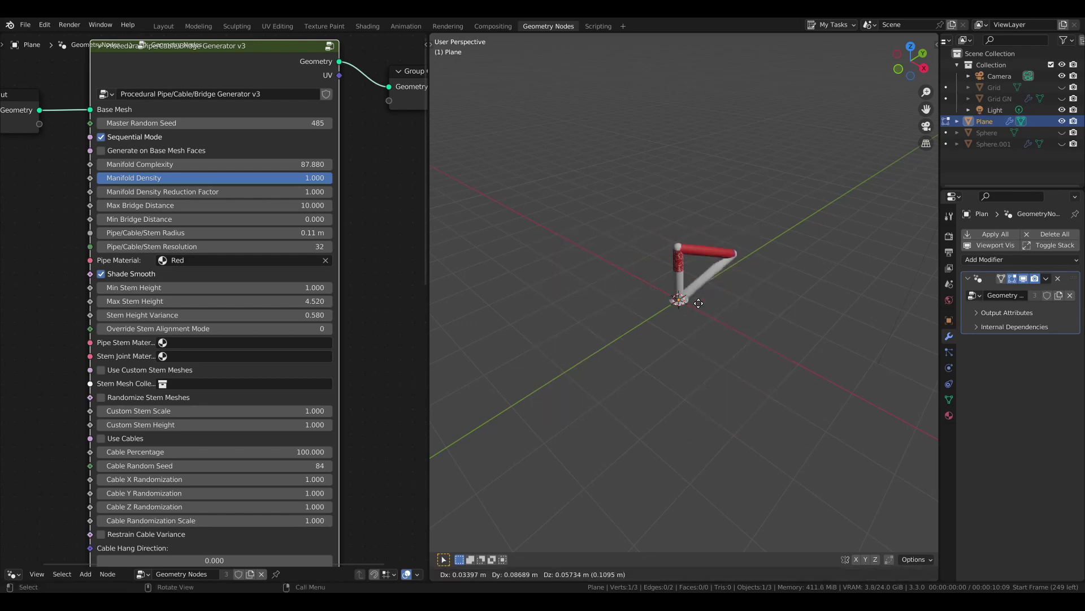
left_click(581, 256)
key("e")
left_click(749, 254)
key("e")
left_click(770, 419)
key("e")
left_click(526, 401)
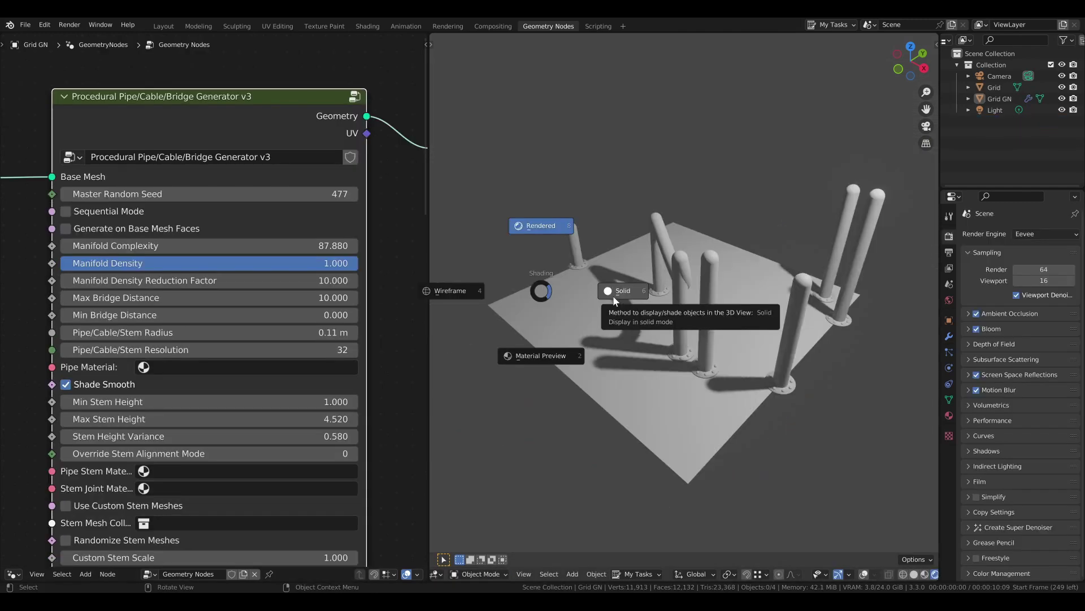
Switch the viewport to wireframe shading and toggle Generate on Base Mesh Faces to compare stem placement, leaving it off.
left_click(489, 294)
left_click(67, 230)
left_click(67, 231)
left_click(67, 230)
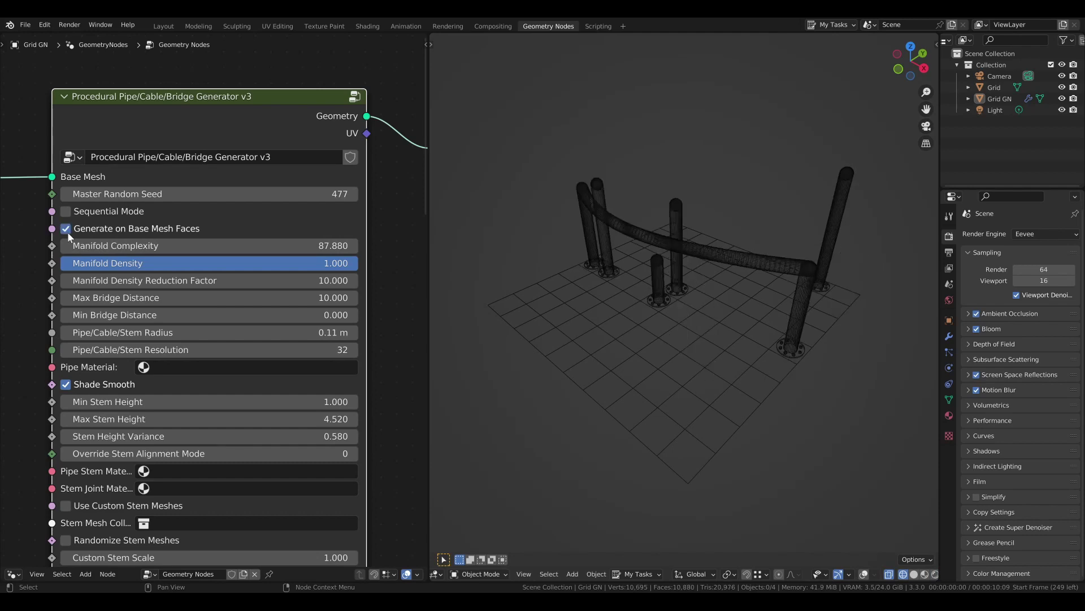
left_click(67, 231)
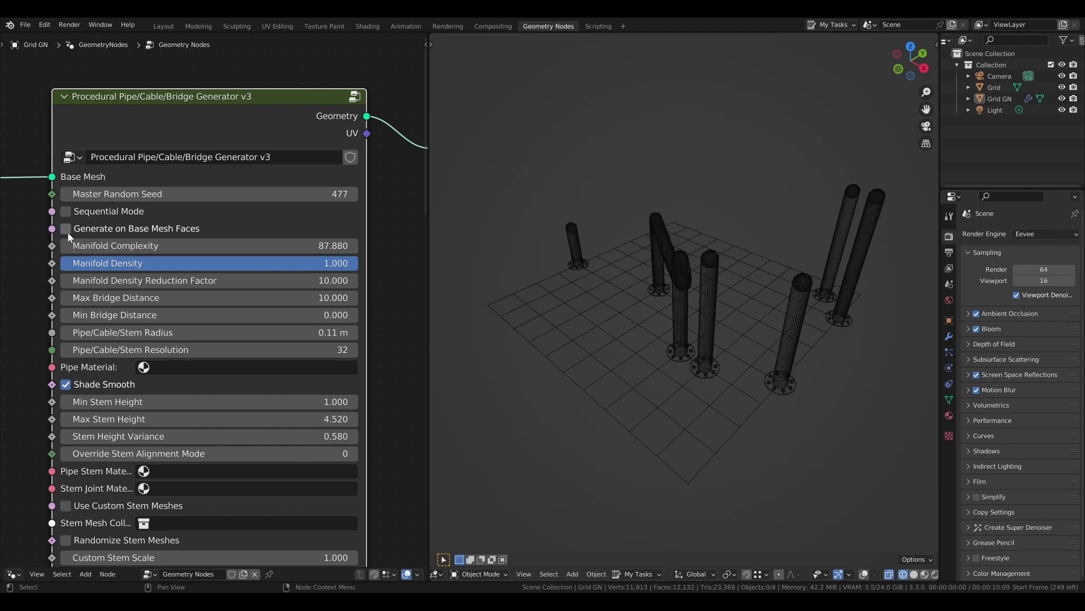
Raise the Master Random Seed to 479 and toggle Generate on Base Mesh Faces on and off again.
left_click(355, 195)
left_click(355, 195)
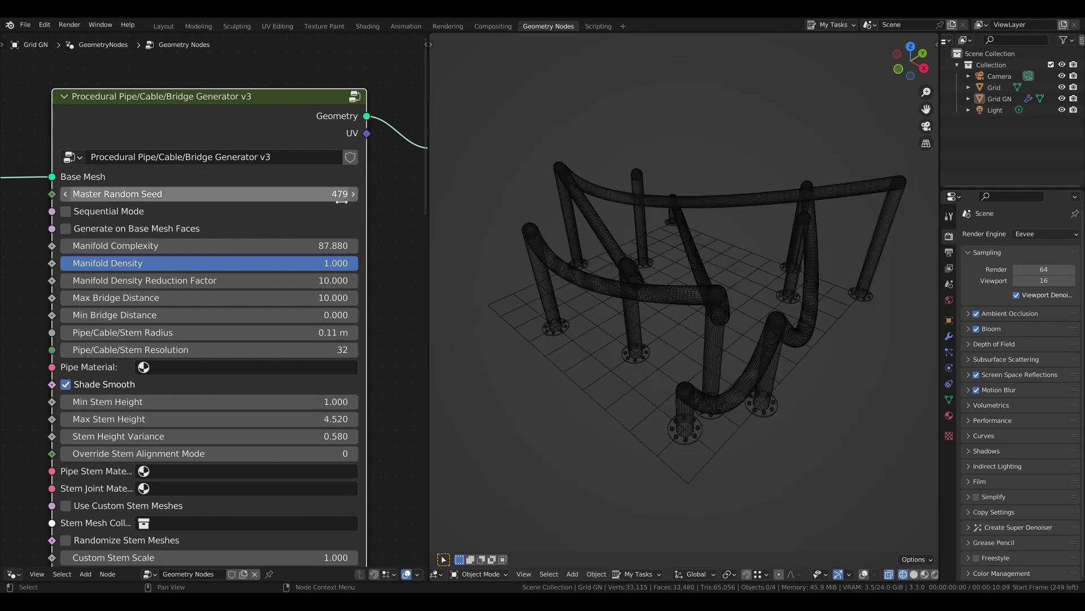
left_click(66, 229)
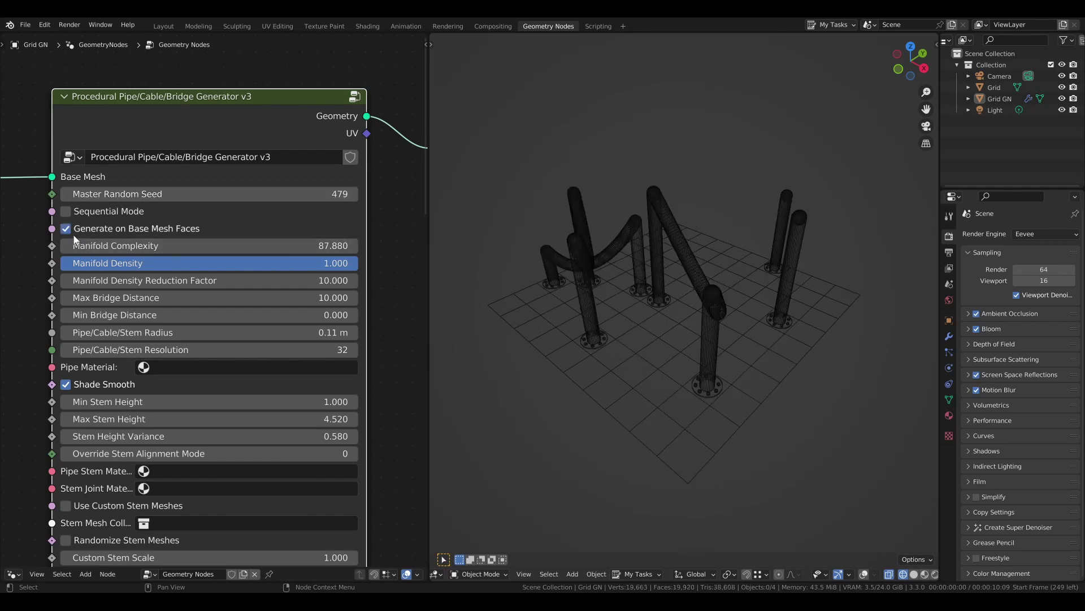
left_click(67, 229)
left_click(74, 236)
left_click(74, 237)
Try lower Manifold Complexity values, such as 62.080, on the generator.
mouse_move(75, 239)
left_mouse_down("shift")
mouse_move(154, 239)
mouse_move(38, 238)
mouse_move(215, 239)
mouse_move(107, 239)
left_mouse_up("shift")
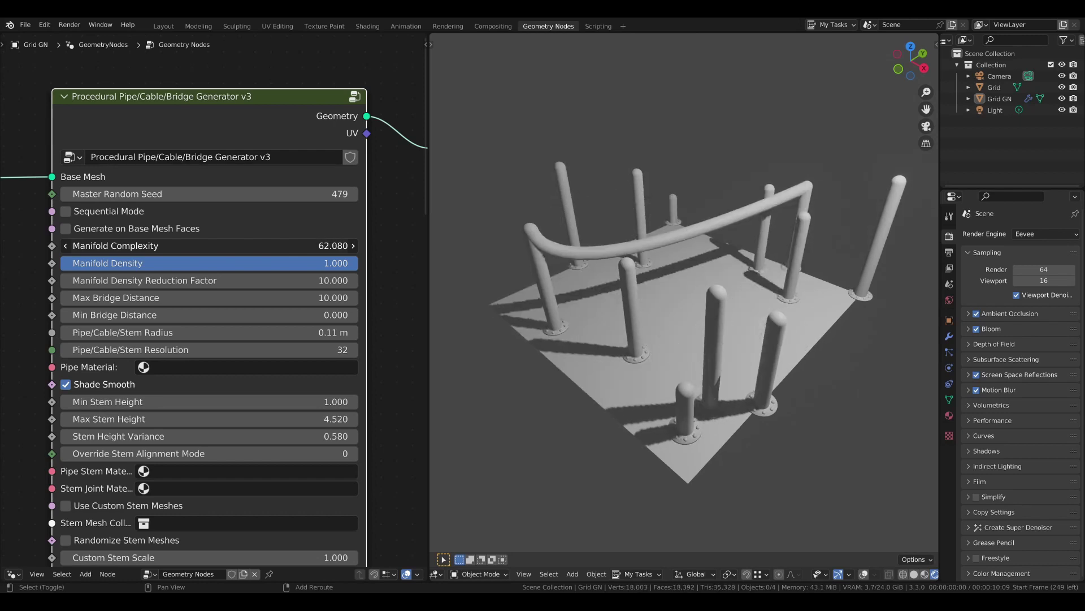
left_click_drag(34, 245, 23, 245, "shift")
left_click_drag(23, 246, 27, 245, "shift")
Try out different Manifold Density, bridge distance and Pipe/Cable/Stem Radius values on the generator.
left_click_drag(215, 261, 358, 261)
mouse_move(284, 277)
left_mouse_down()
mouse_move(212, 277)
mouse_move(293, 302)
mouse_move(283, 303)
mouse_move(290, 323)
mouse_move(341, 314)
mouse_move(275, 314)
left_mouse_up()
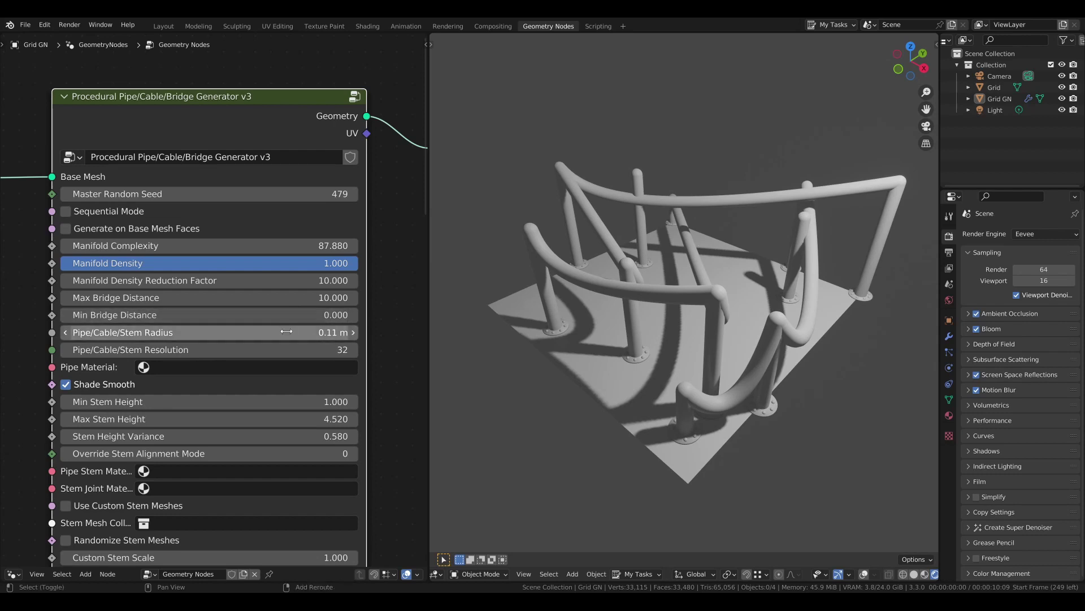
mouse_move(277, 338)
left_mouse_down()
mouse_move(419, 337)
mouse_move(244, 337)
mouse_move(312, 337)
mouse_move(281, 337)
left_mouse_up()
Enable Generate on Base Mesh Faces and set the Master Random Seed to 480.
left_click(106, 230)
left_click(353, 194)
Switch the viewport to wireframe shading and try other Pipe/Cable/Stem Resolution values.
key("z")
left_click(656, 336)
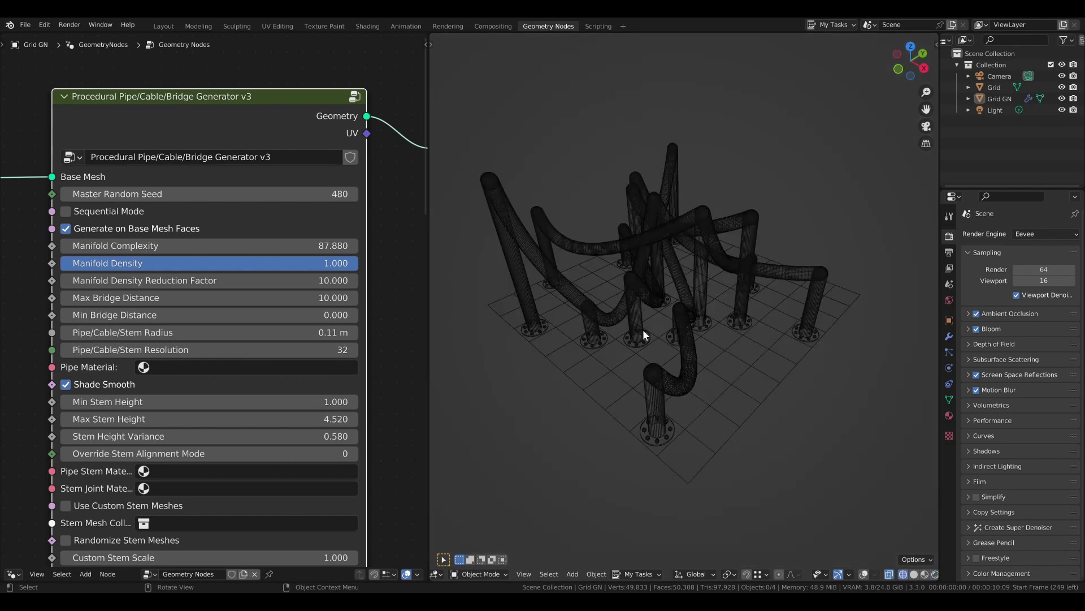
left_click_drag(216, 349, 333, 350)
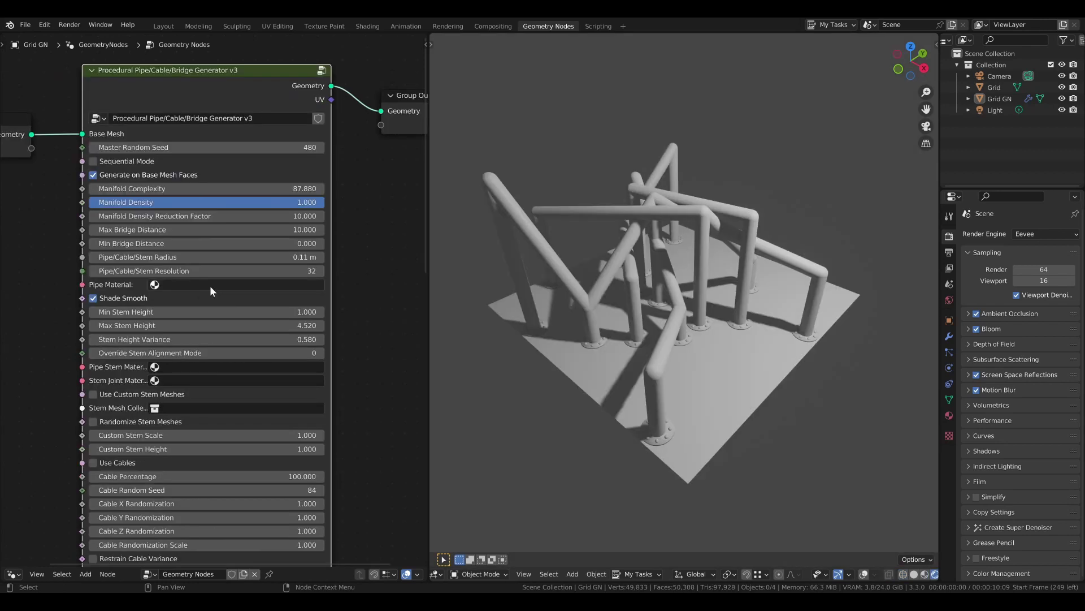
Assign the Red material as the generator's Pipe Material and try Green as an alternative.
left_click(209, 286)
left_click(204, 324)
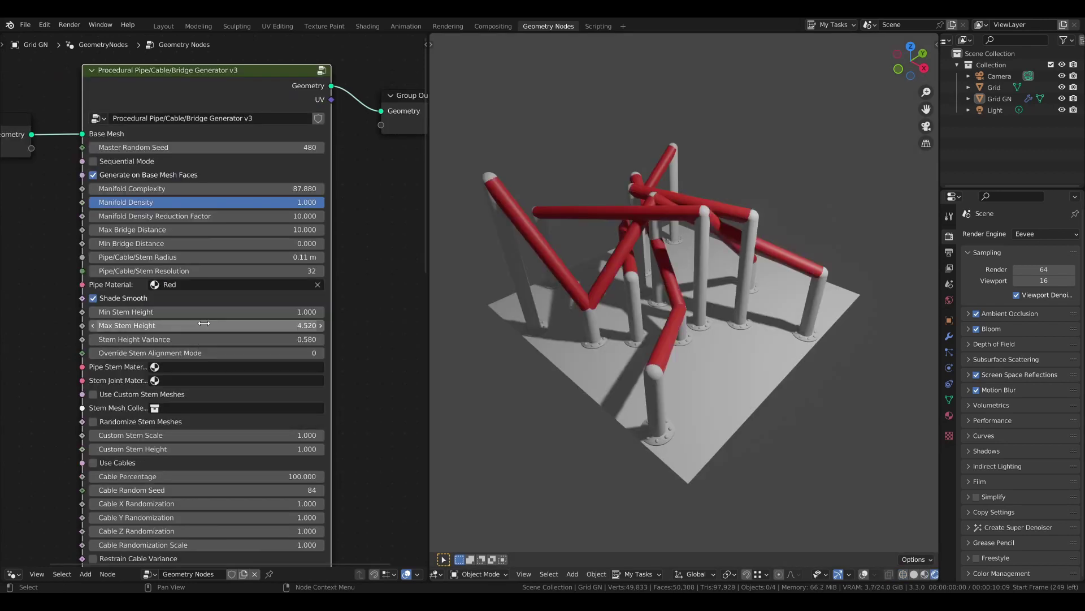
left_click(261, 287)
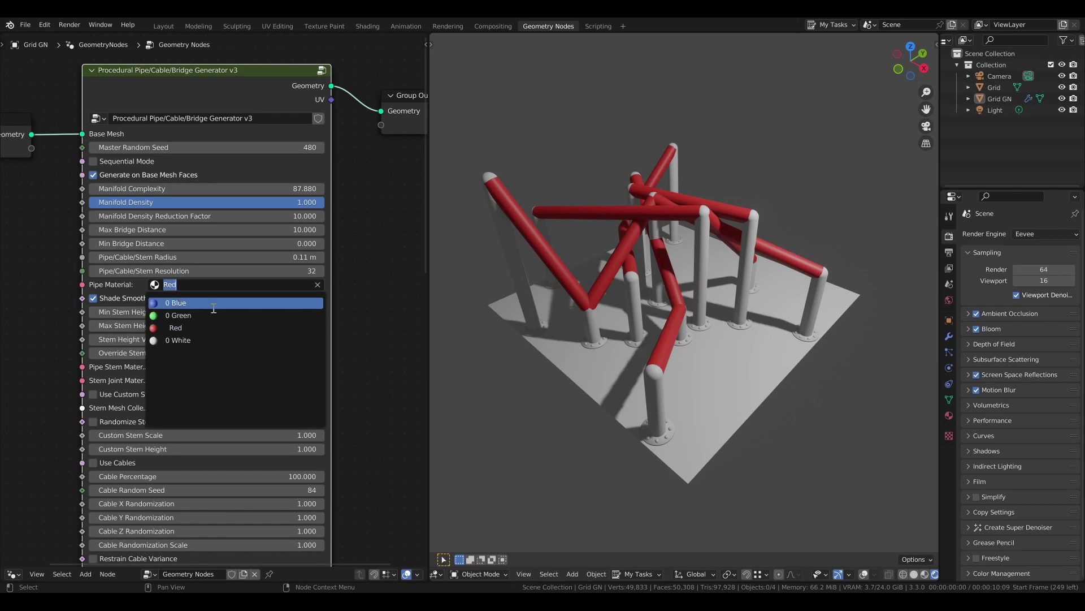
left_click(208, 316)
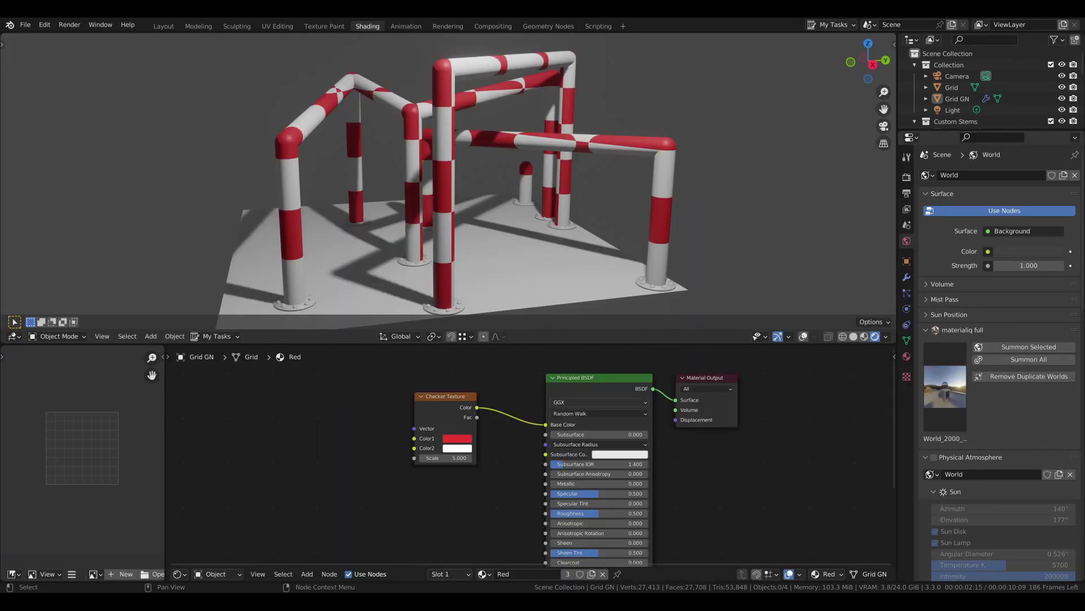
Add an Attribute node to the Red material, link its Vector output to the Checker Texture's Vector input, and enter the UV attribute name.
key("shift+a")
mouse_move(328, 402)
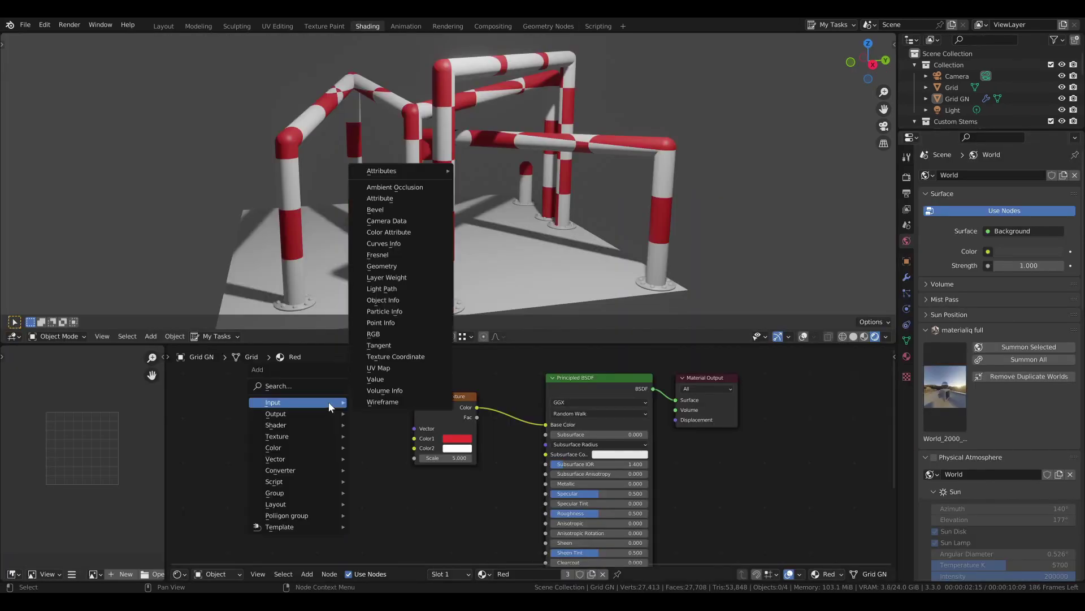
left_click(386, 198)
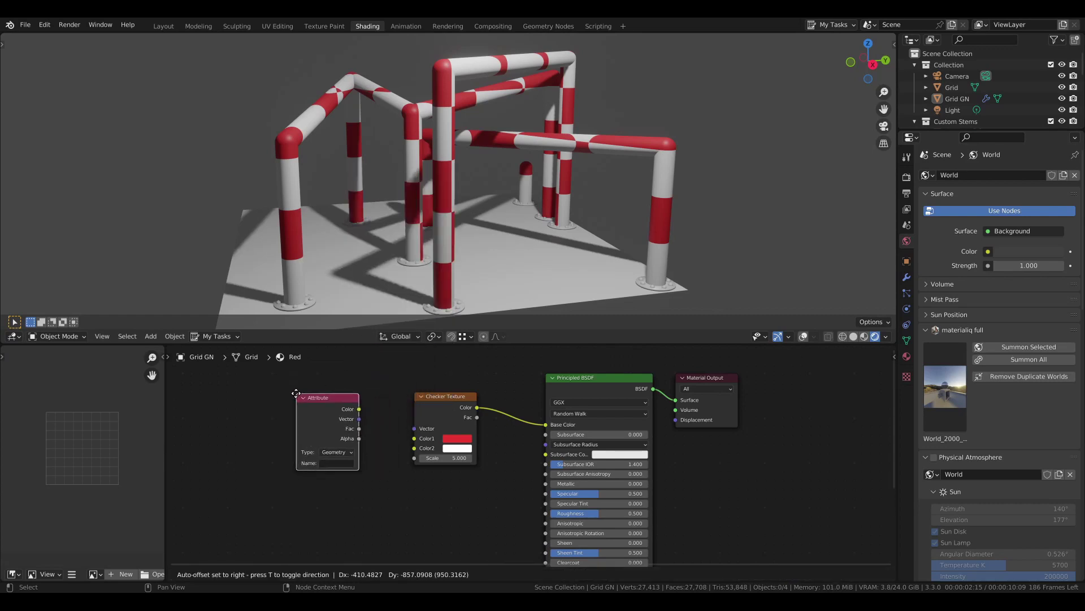
left_click(358, 415)
left_click_drag(358, 418, 415, 428)
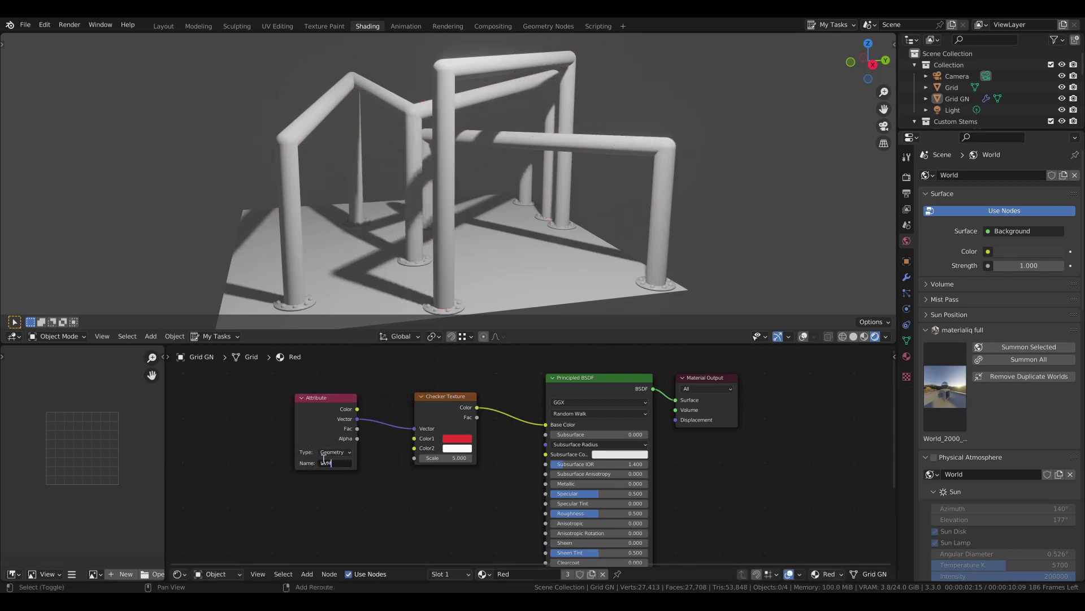
key("Return")
scroll(323, 457, "up", 2)
middle_click_drag(430, 306, 701, 260)
left_click(401, 401)
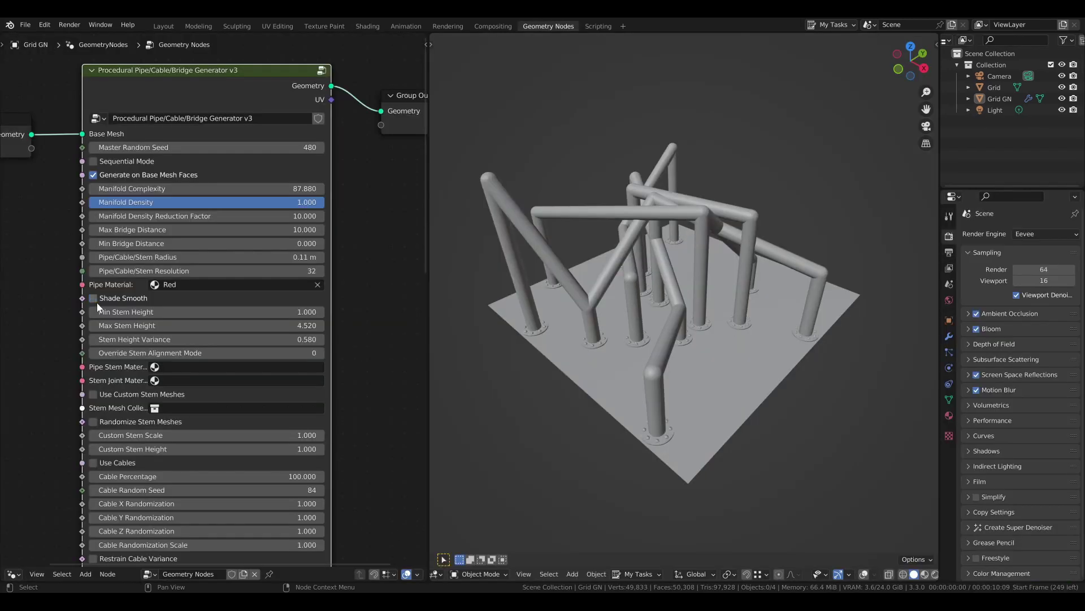
Toggle Shade Smooth to compare the pipe shading, leaving it enabled.
left_click(96, 303)
left_click(97, 303)
Try lower Min Stem Height values such as -1.170 and a Stem Height Variance of 0, undoing the changes.
left_click_drag(207, 312, 118, 312, "shift")
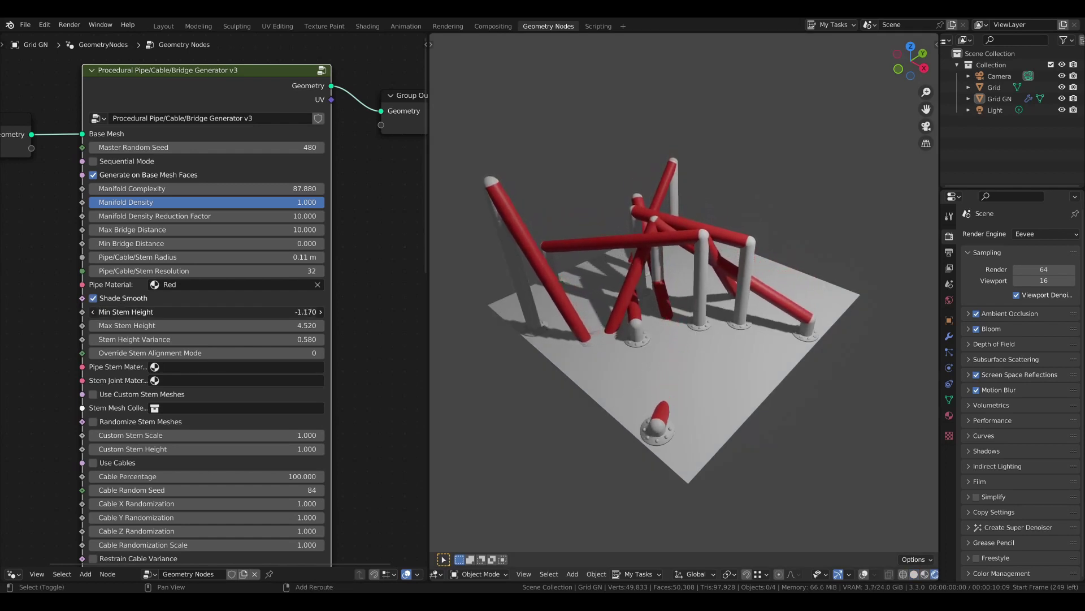
right_click(117, 312)
left_click_drag(206, 312, 112, 312)
left_click_drag(207, 312, 170, 340)
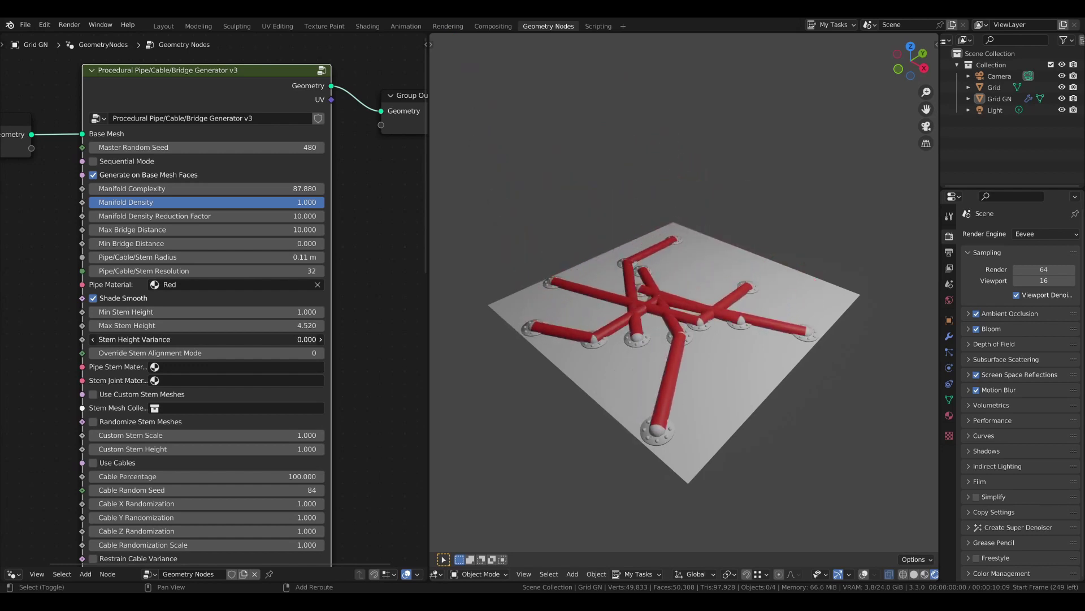
key("ctrl+z")
Set Stem Height Variance, Min Stem Height and Max Stem Height all to 1.
left_click(224, 339)
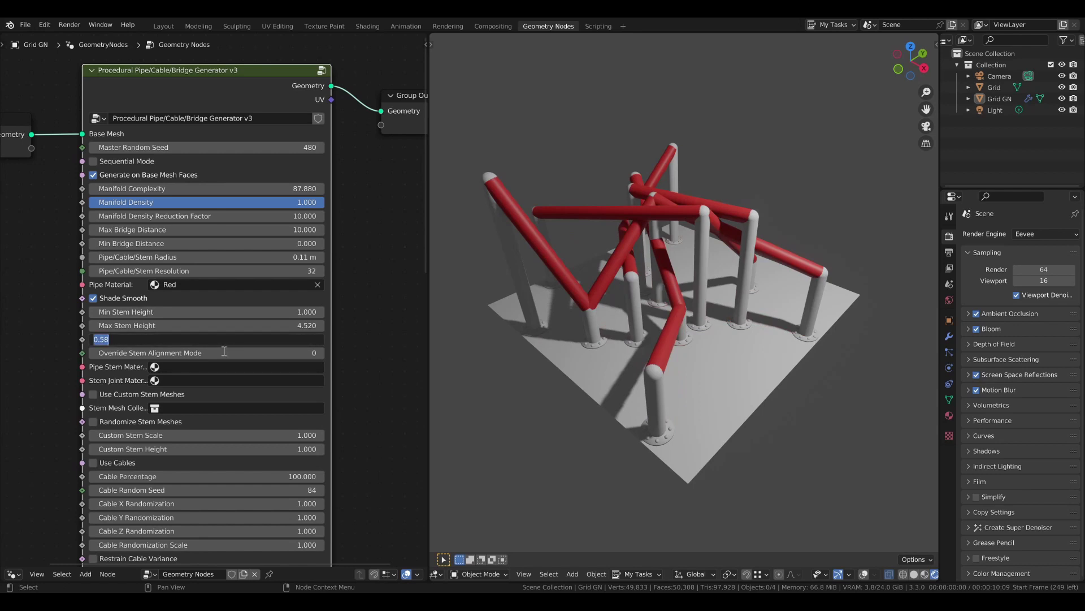
key("Return")
left_click(222, 312)
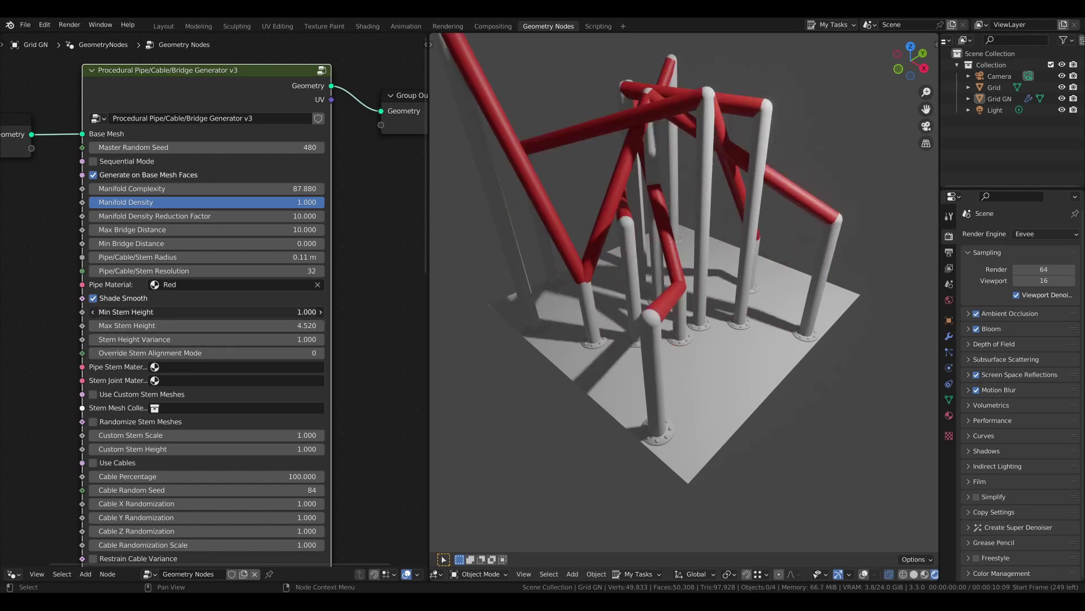
key("Return")
left_click(223, 327)
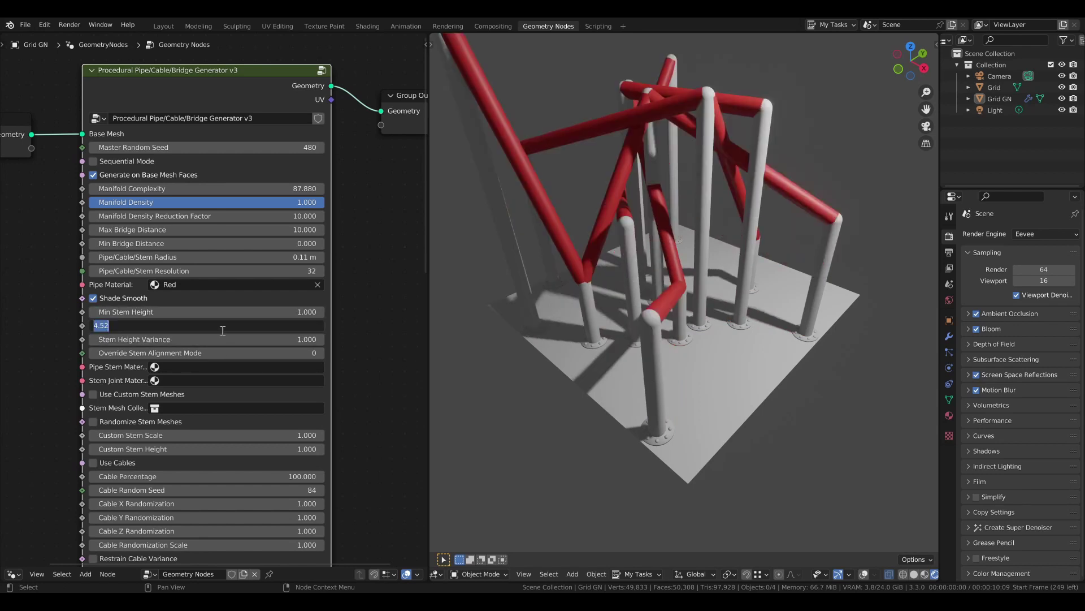
type("1")
key("Return")
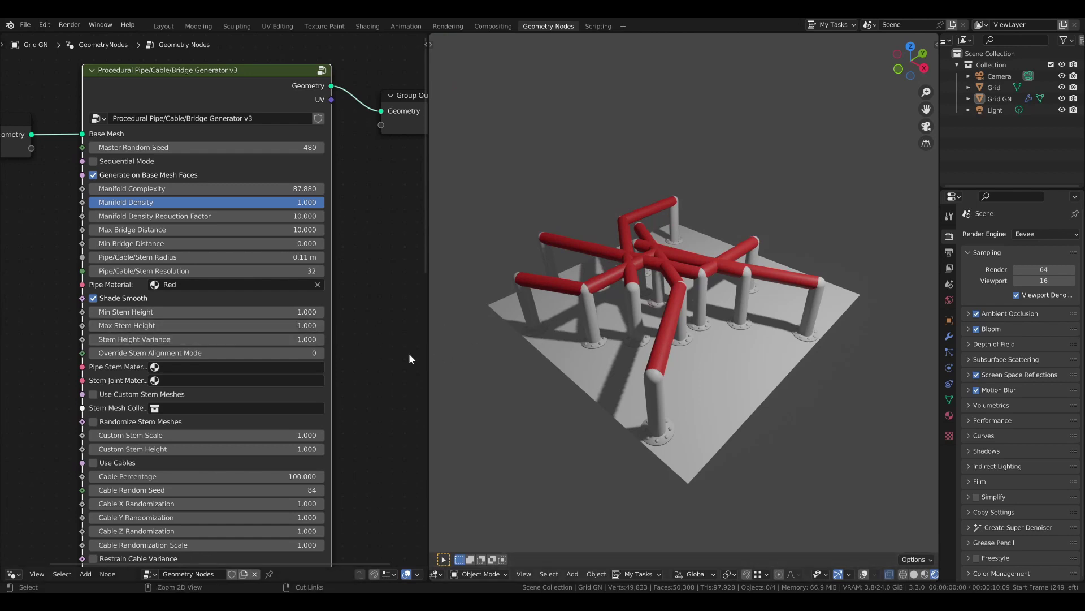
Undo the last changes to Stem Height Variance, Min Stem Height and Max Stem Height.
key("ctrl+z")
key("ctrl+z")
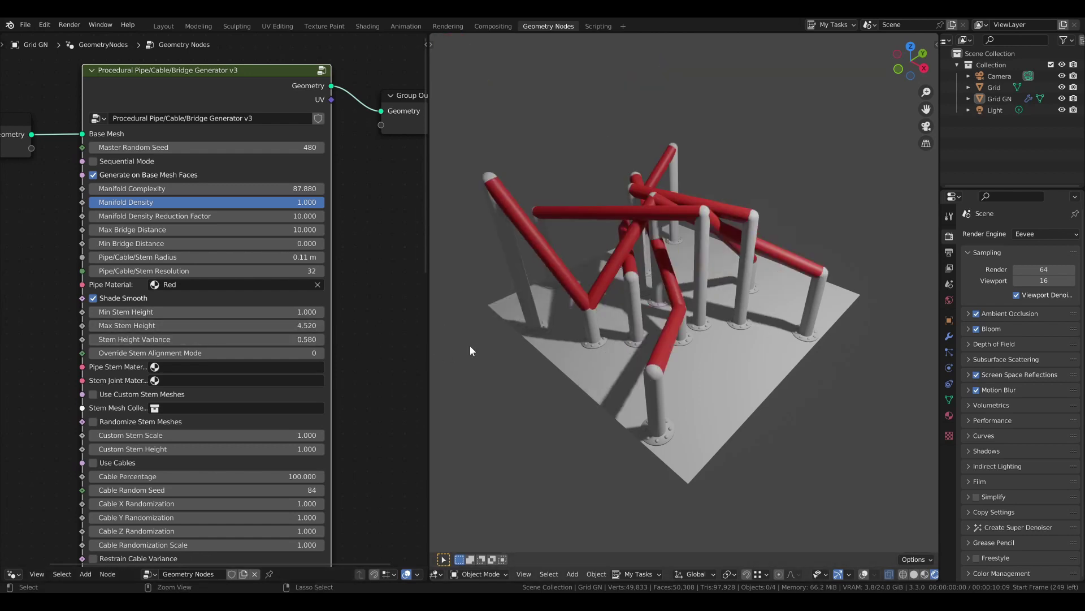
key("ctrl+z")
key("ctrl+z")
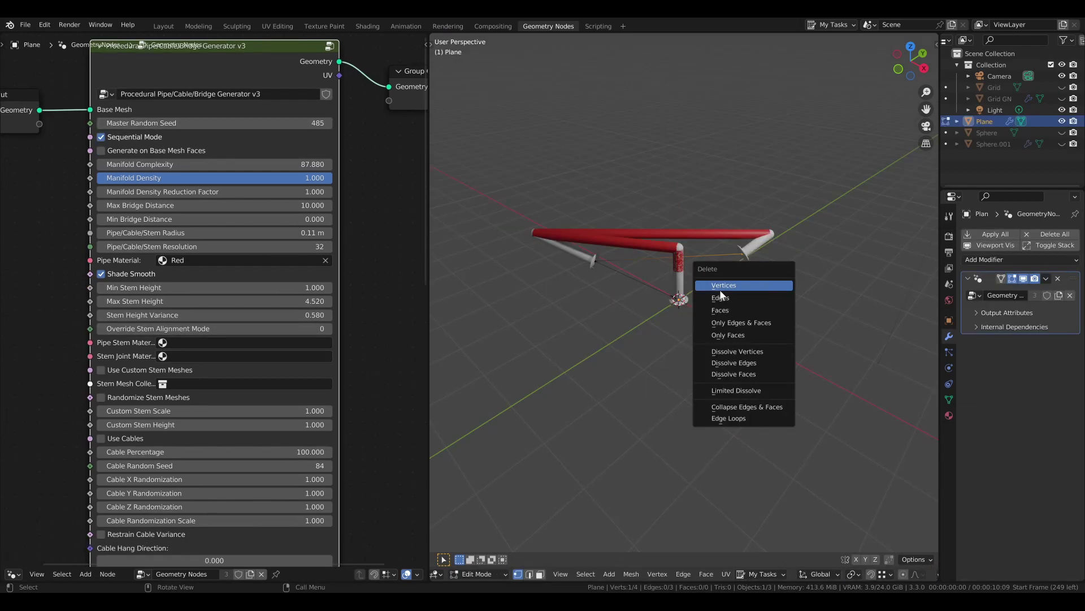
Delete the selected vertex and the next end vertex from the Plane's edge path.
left_click(720, 290)
left_click(570, 253)
key("x")
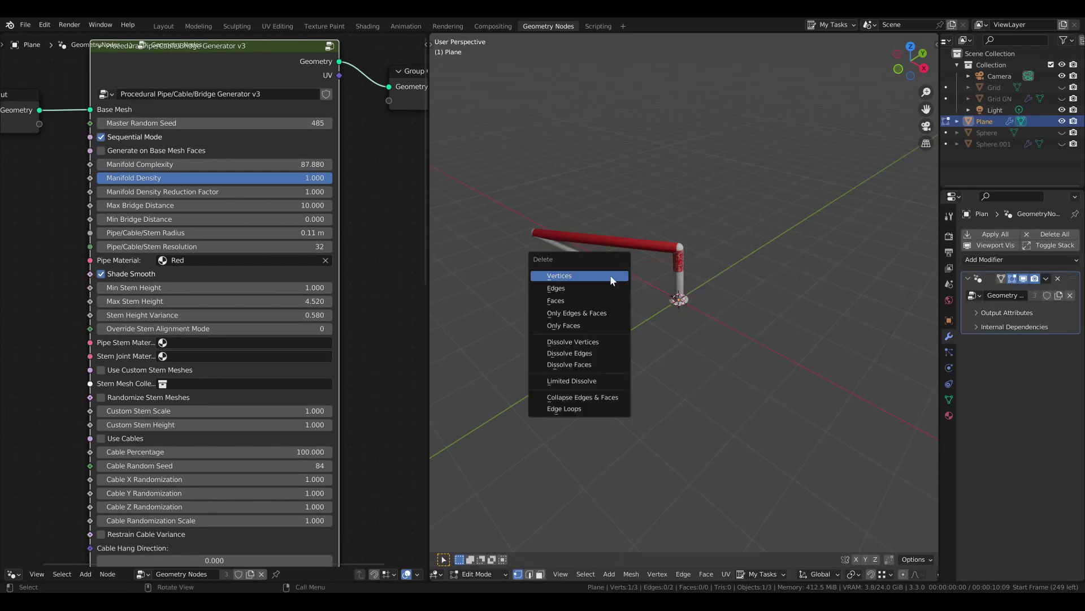
left_click(612, 276)
Extrude the Plane's end vertex four times to lay out a new zigzag path for the pipes.
key("e")
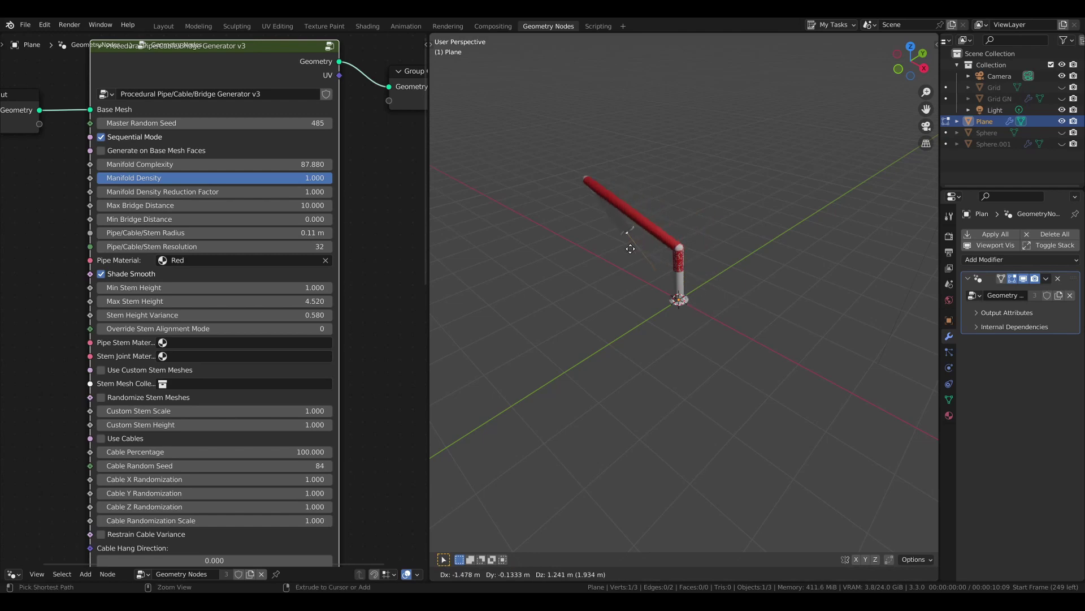
left_click(574, 249)
key("e")
left_click(757, 257)
key("e")
left_click(814, 430)
key("e")
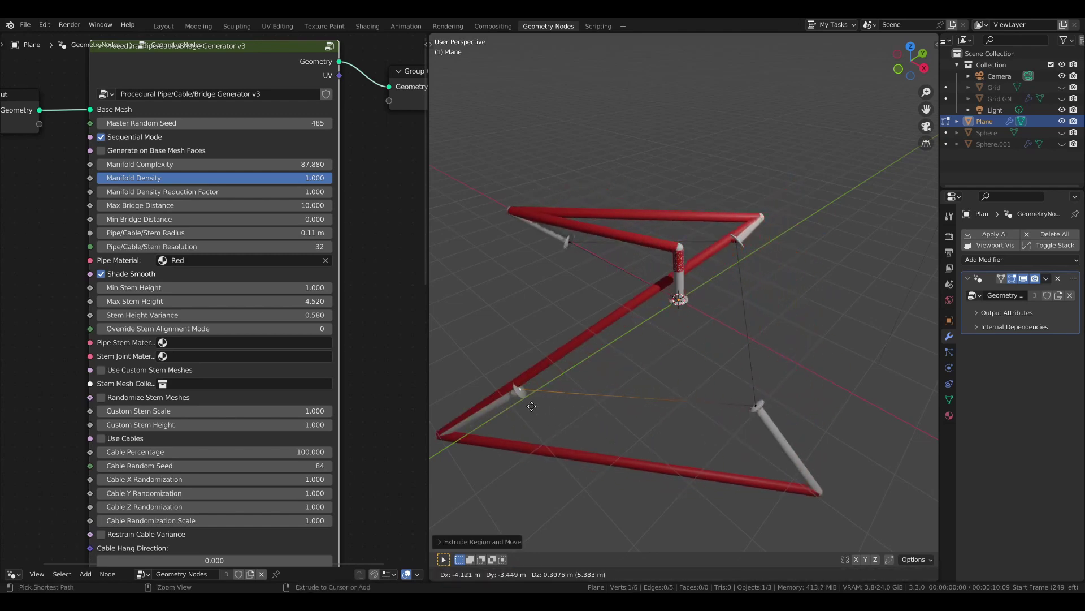
left_click(517, 404)
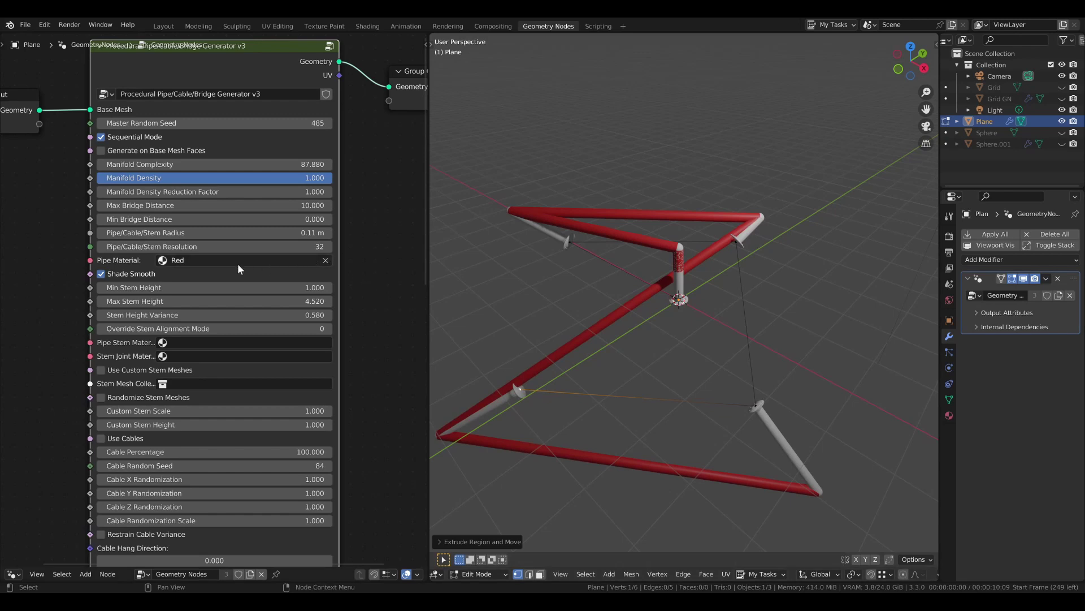
Try Override Stem Alignment Mode values 1, 2 and 3, settle on 2, and leave Edit Mode.
left_click(329, 329)
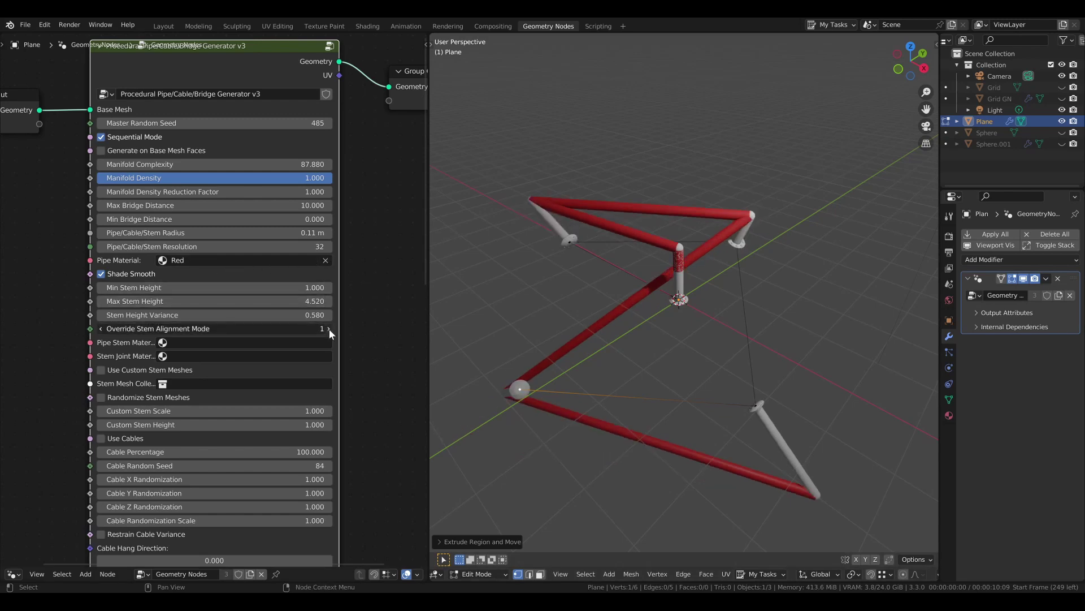
left_click(329, 328)
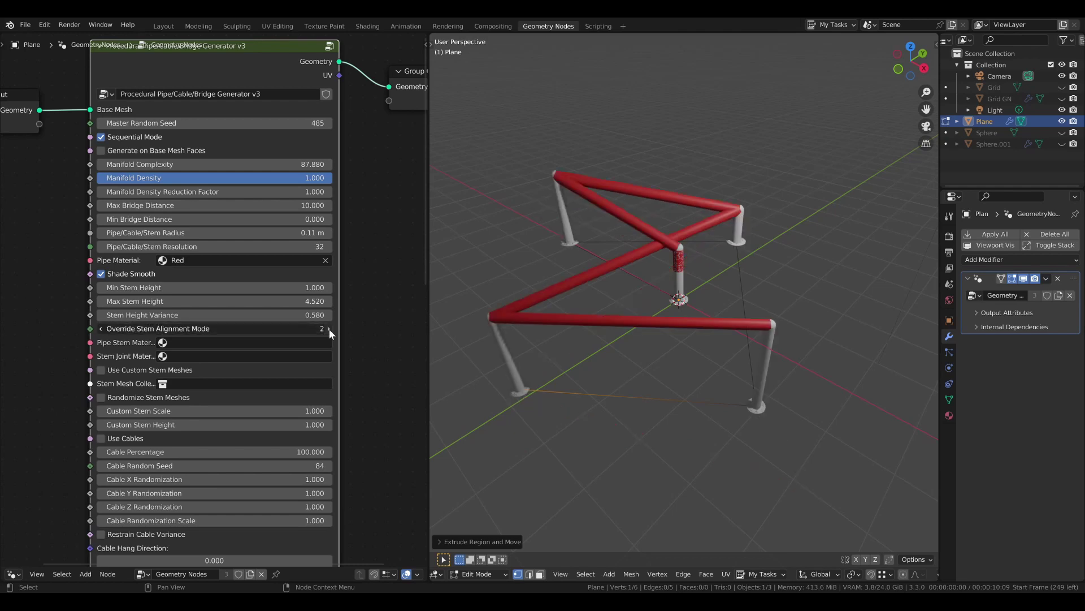
left_click(328, 328)
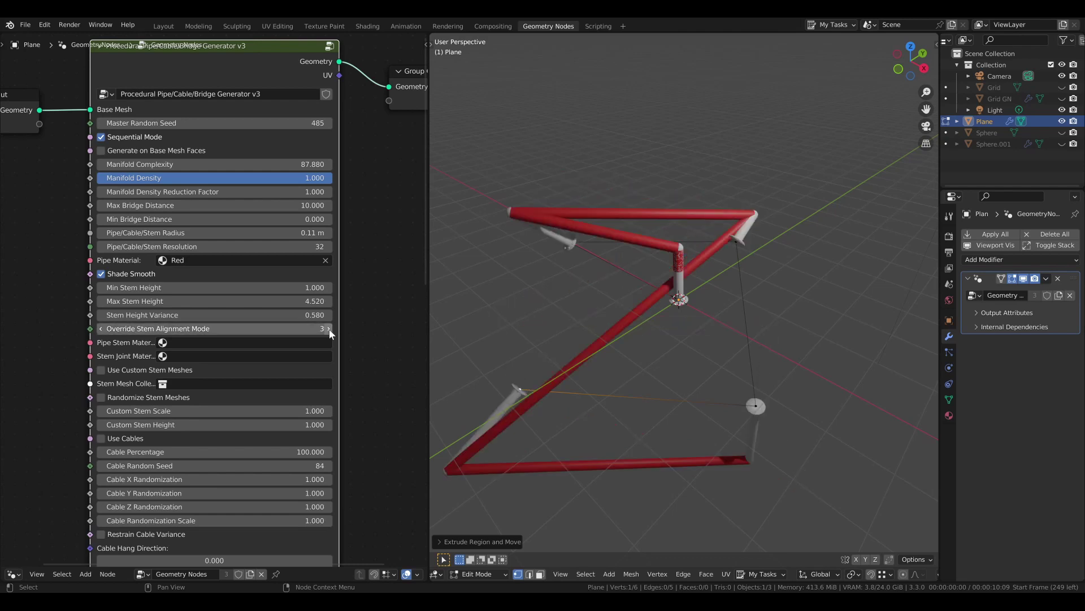
left_click(101, 330)
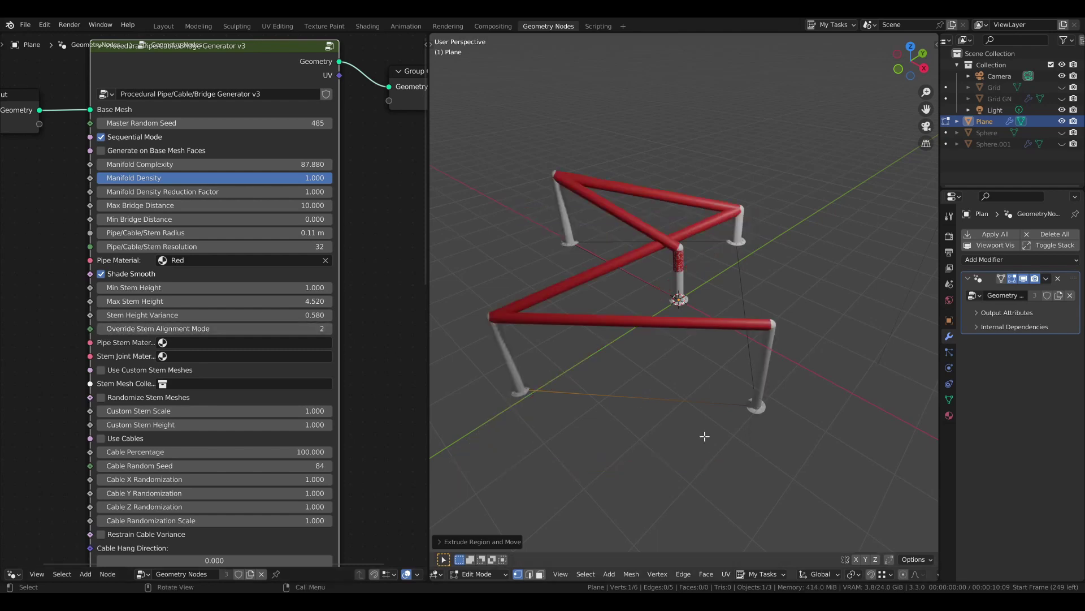
middle_click_drag(624, 351, 644, 289)
key("Tab")
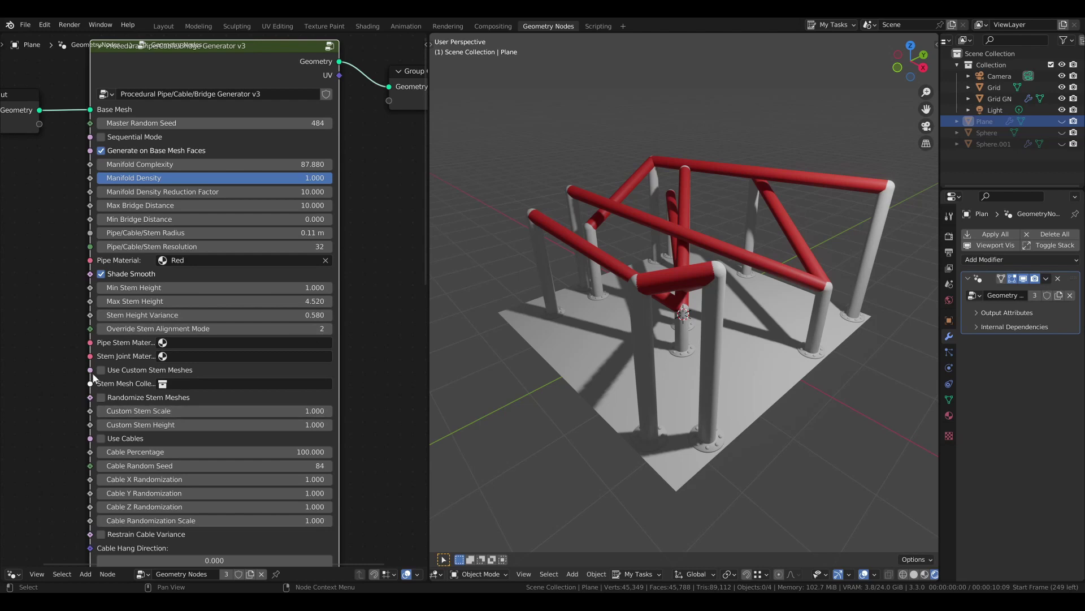
Assign Blue and finally Red as the Pipe Stem Material, and pick a material for the stem joints.
left_click(178, 342)
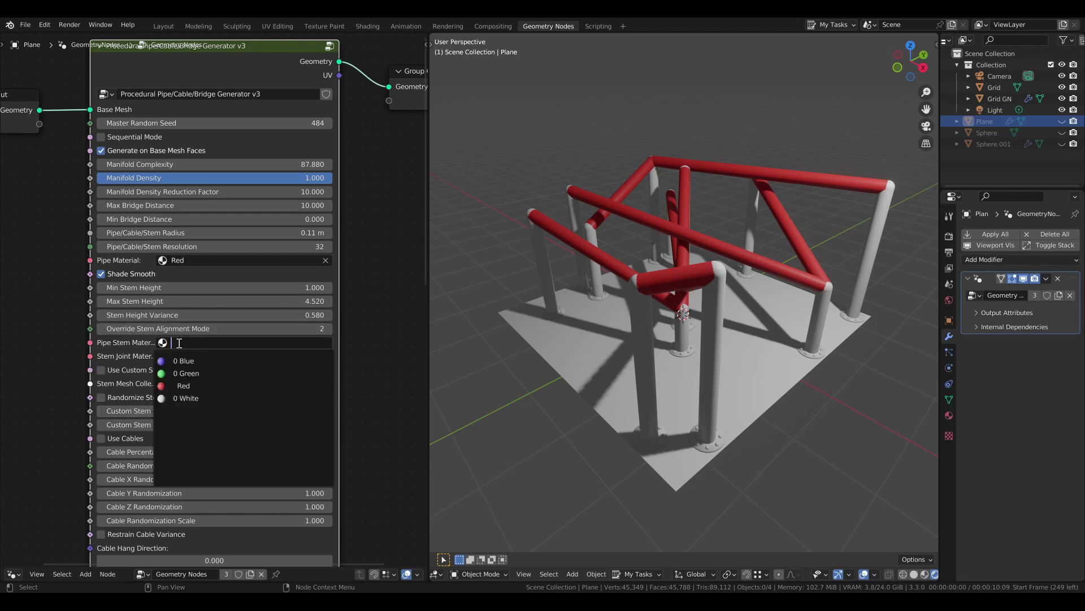
left_click(185, 360)
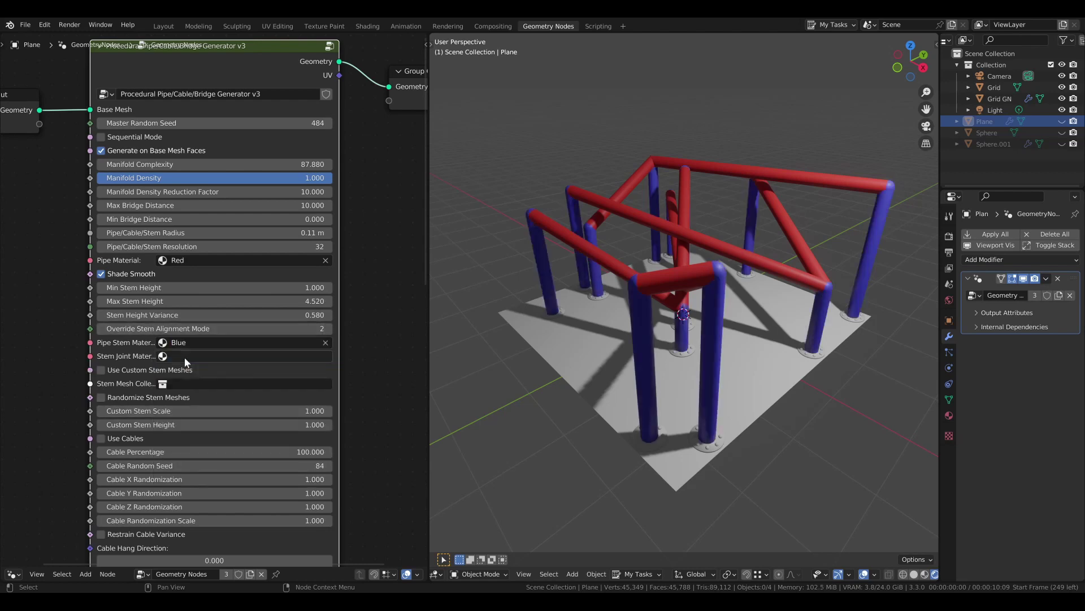
left_click(182, 346)
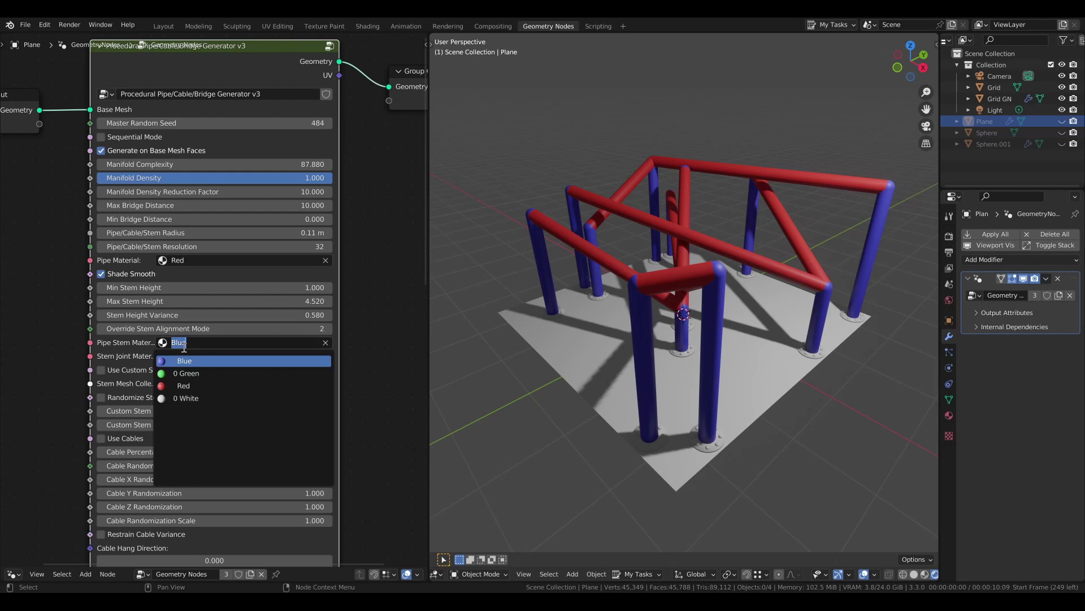
left_click(188, 383)
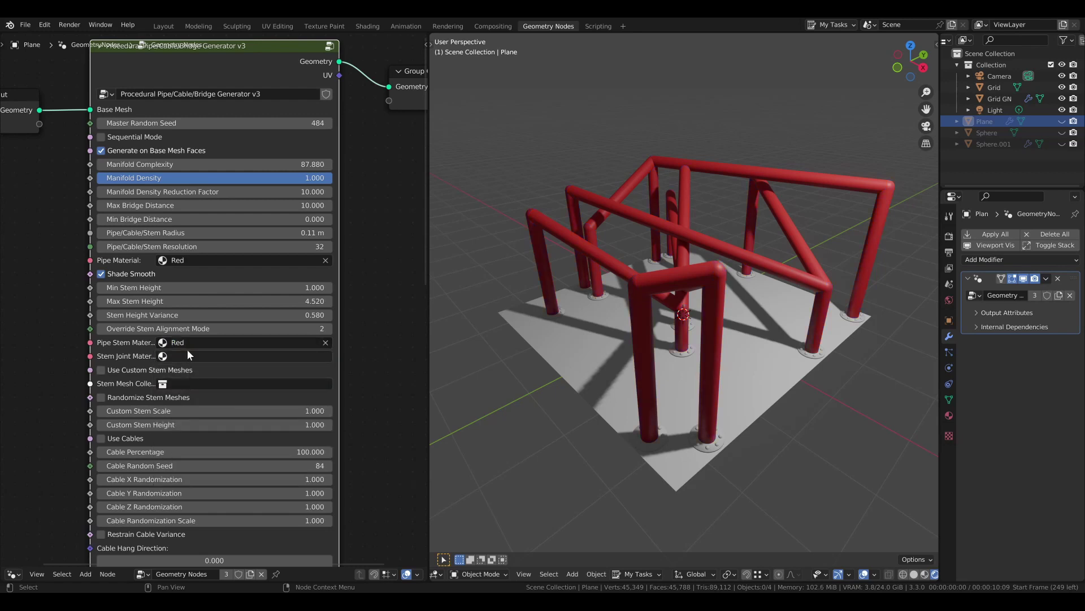
left_click(188, 355)
left_click(189, 395)
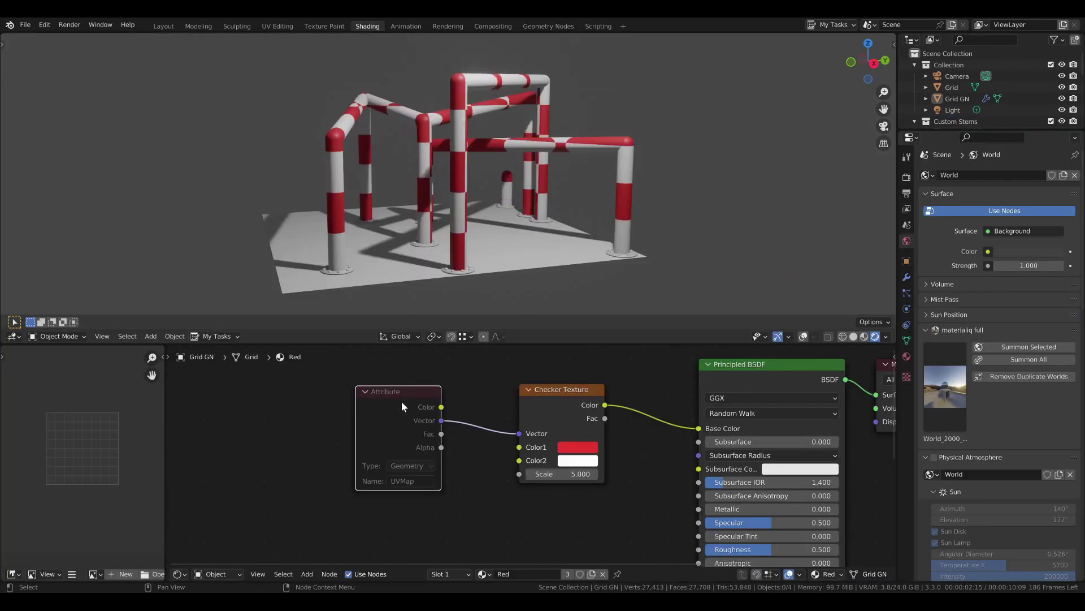
Toggle muting of the Attribute node in the Red material to compare the checker mapping on the pipes.
key("m")
key("m")
key("m")
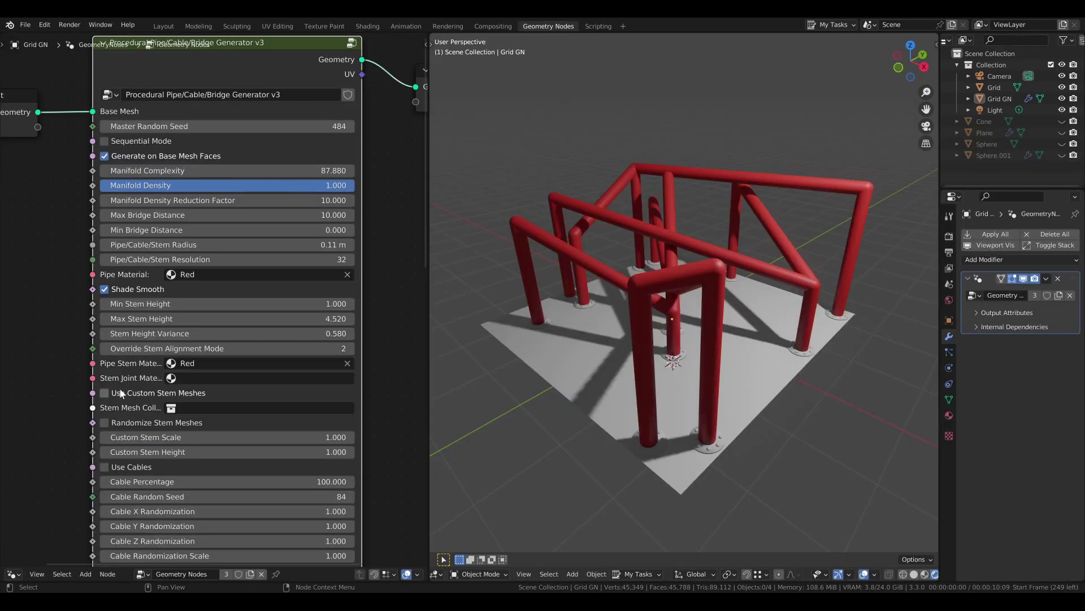
Toggle Use Custom Stem Meshes for the Grid GN pipes, leaving it enabled.
left_click(105, 393)
left_click(132, 390)
left_click(132, 390)
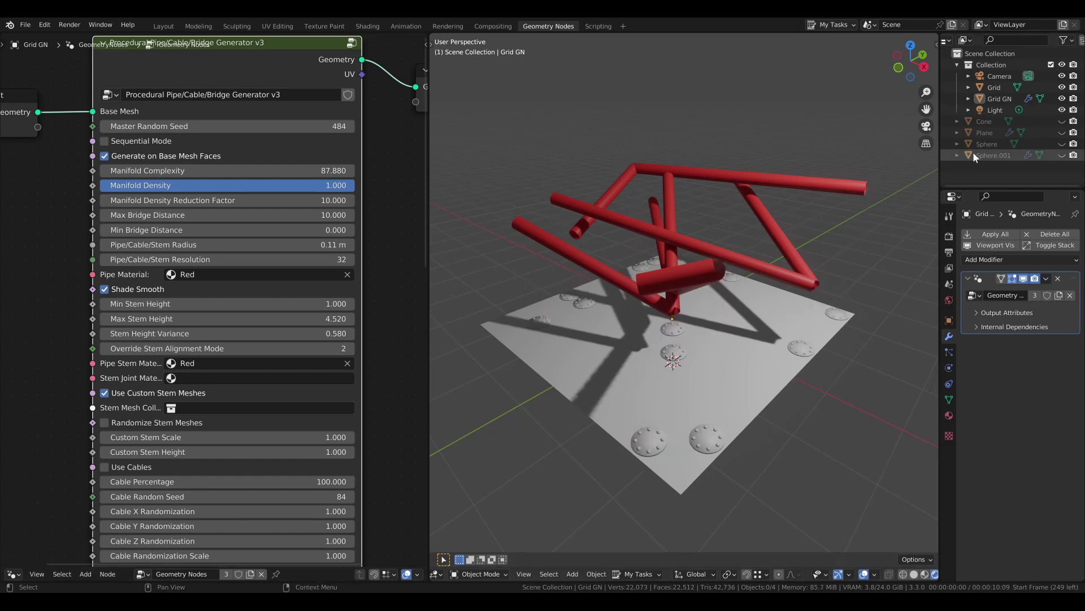
left_click(132, 390)
left_click(132, 390)
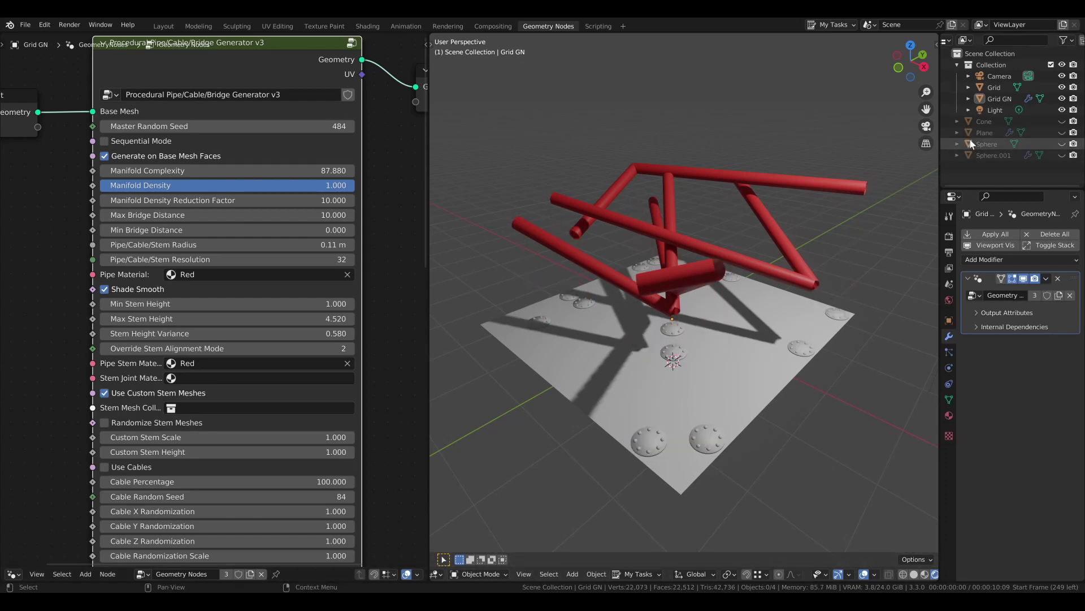
Move the Cone into a new collection and assign Collection 2 as the Stem Mesh Collection.
right_click(978, 54)
left_click(958, 56)
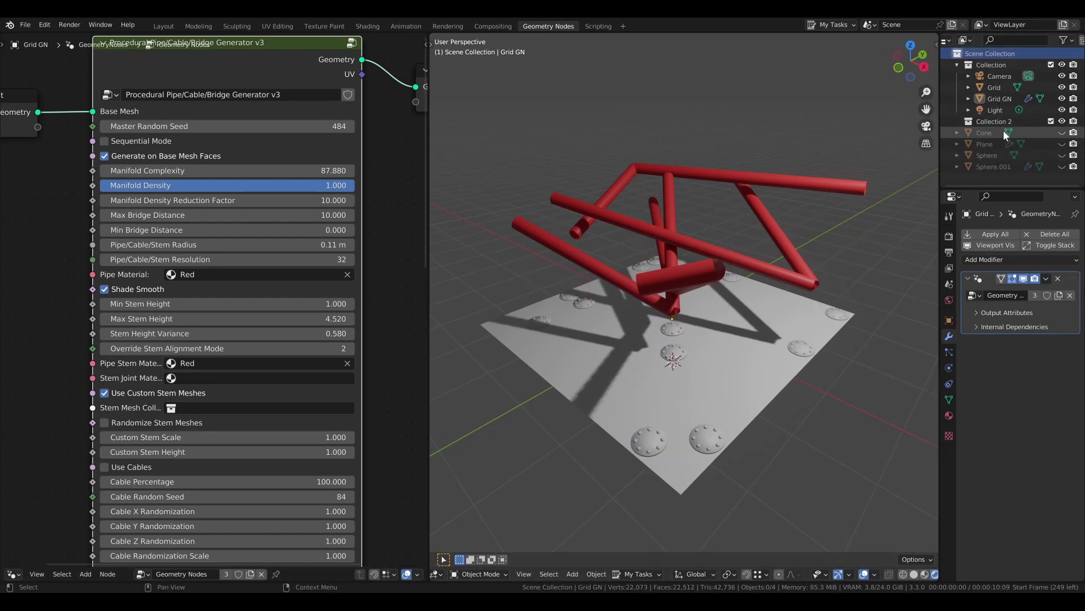
left_click_drag(984, 134, 999, 120)
left_click(171, 407)
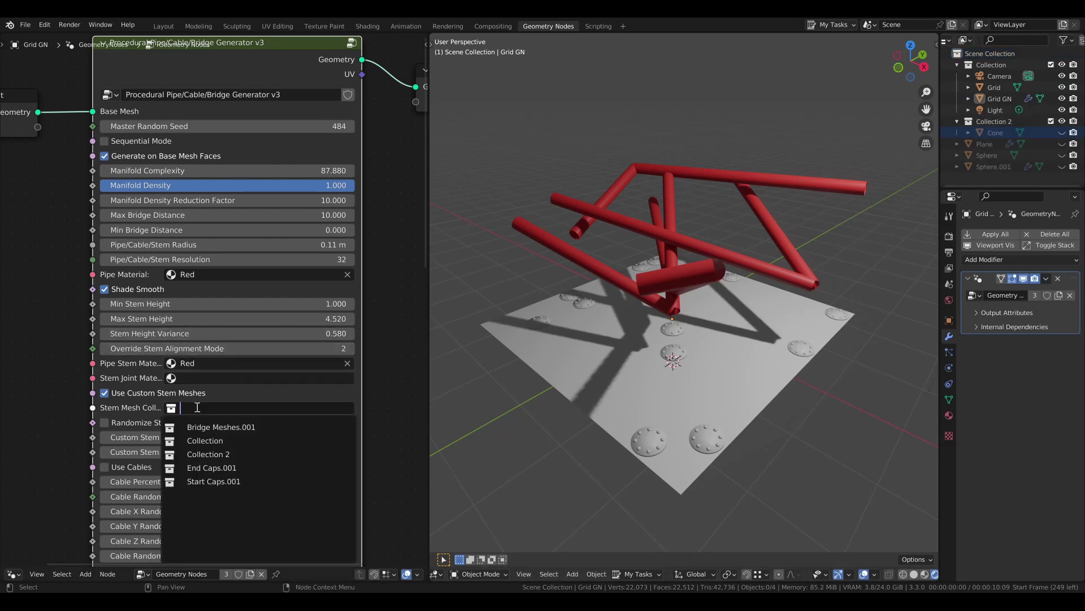
left_click(204, 454)
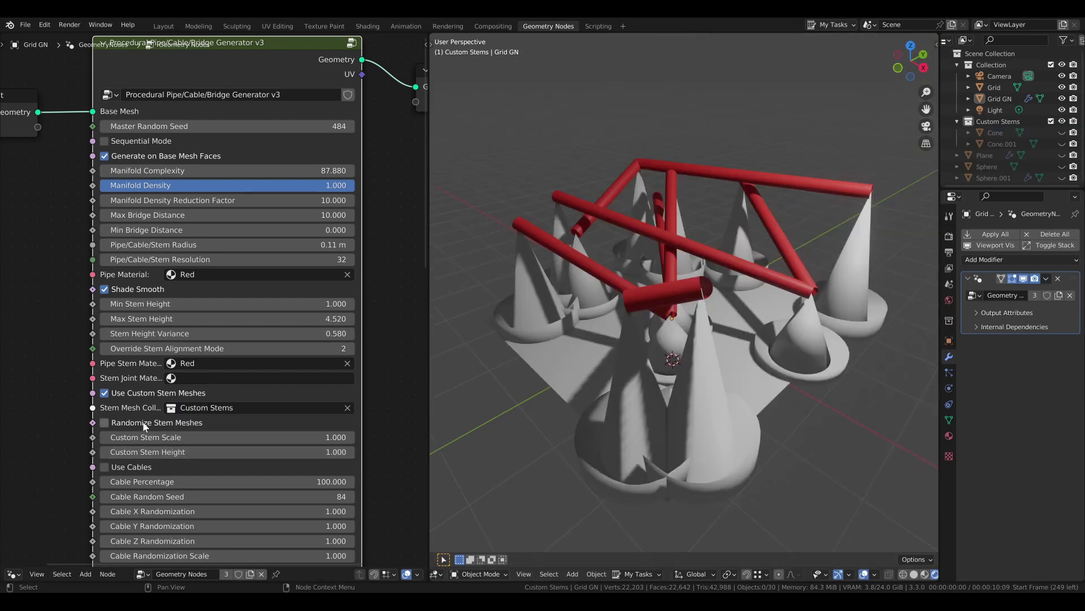
Toggle Randomize Stem Meshes to compare the cone stems, leaving it enabled.
left_click(145, 423)
left_click(145, 423)
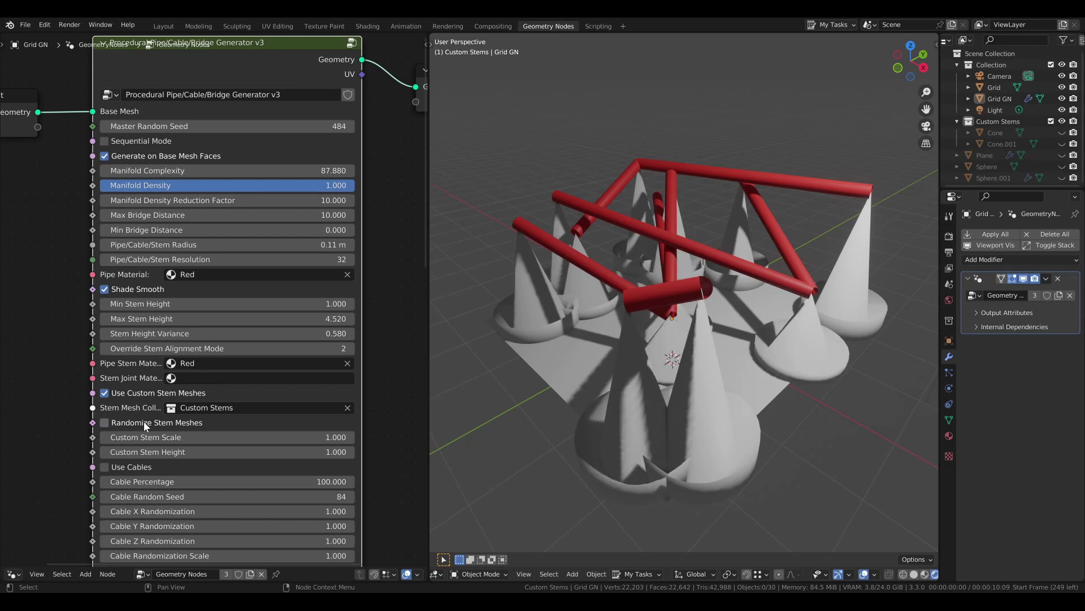
left_click(143, 422)
left_click(143, 422)
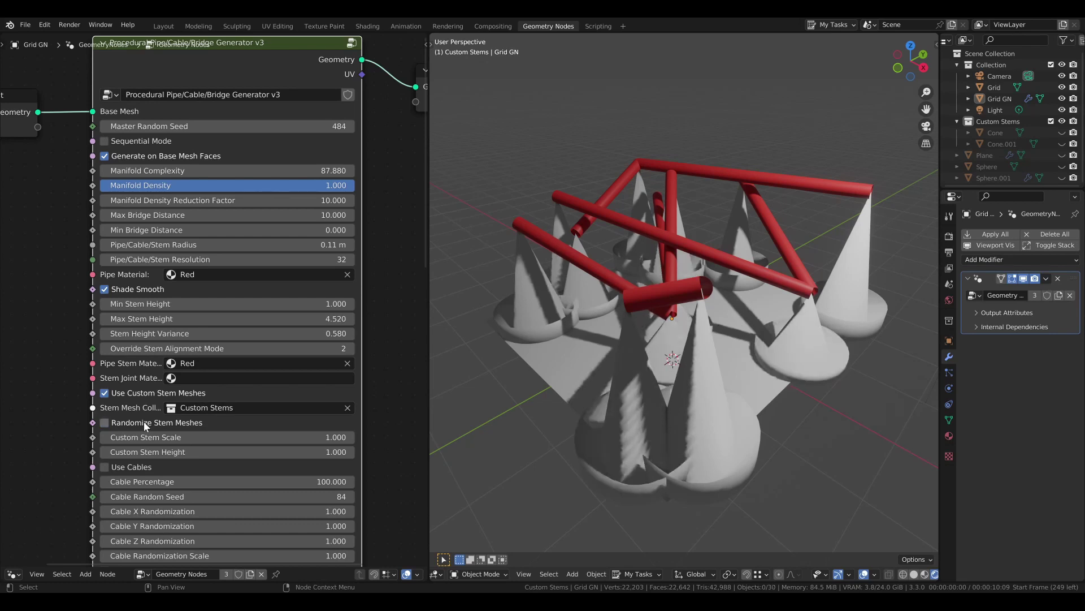
left_click(144, 422)
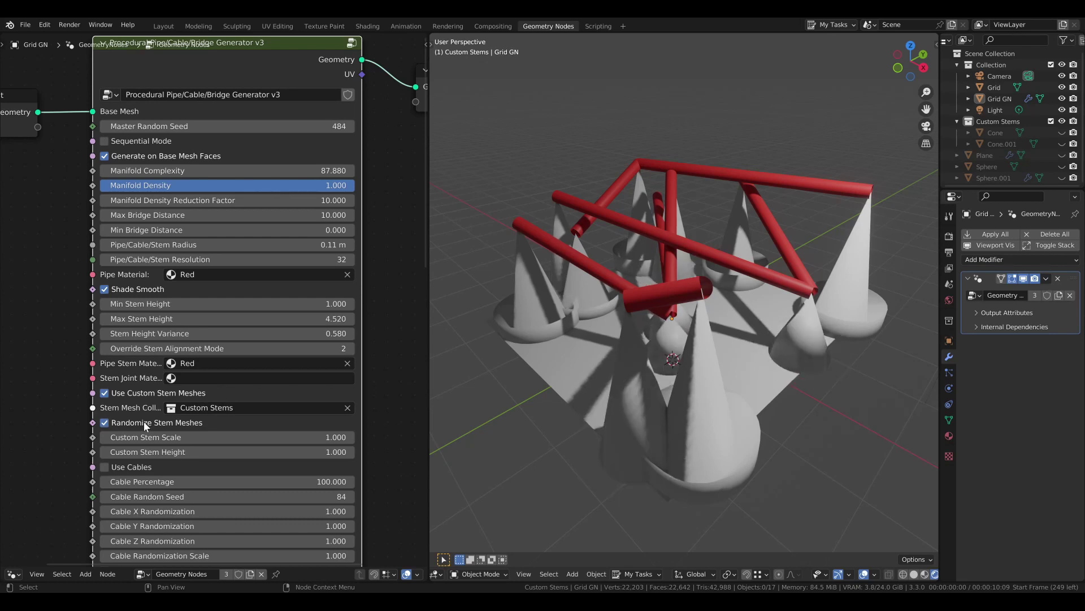
Set Custom Stem Scale to 0.410, and disable Randomize Stem Meshes and Use Custom Stem Meshes.
left_click_drag(226, 437, 263, 452)
key("Escape")
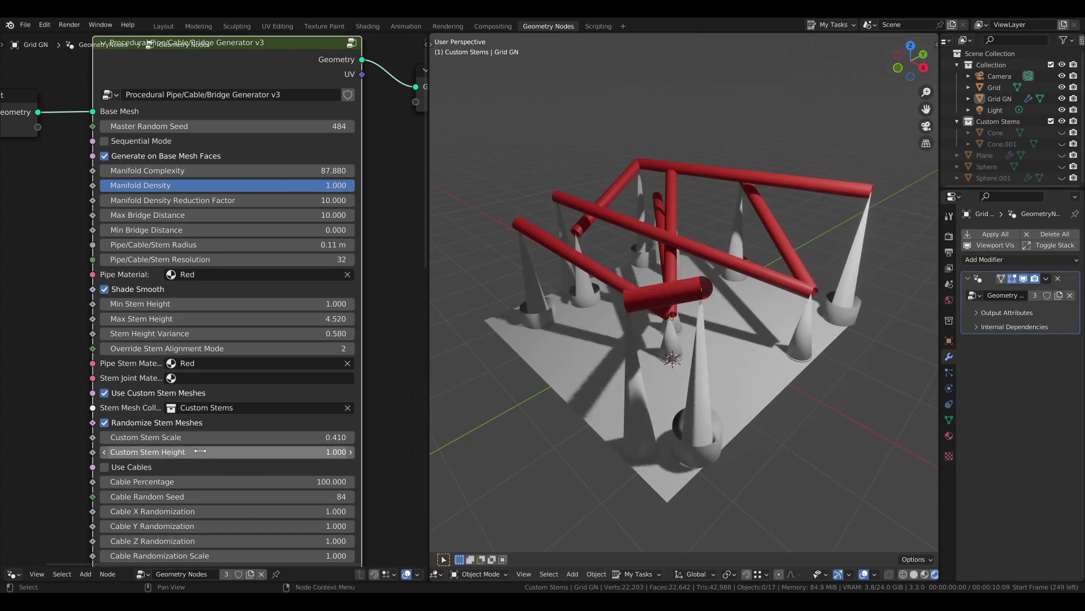
left_click(119, 423)
left_click(107, 395)
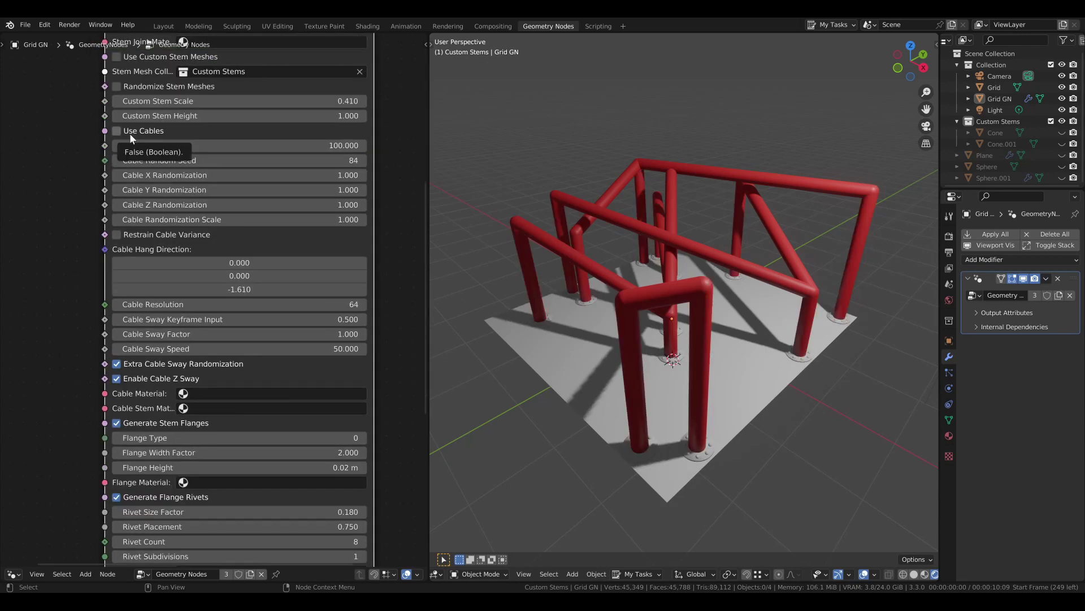
Toggle Use Cables to compare pipes with hanging cables, leaving it enabled.
left_click(130, 134)
left_click(117, 131)
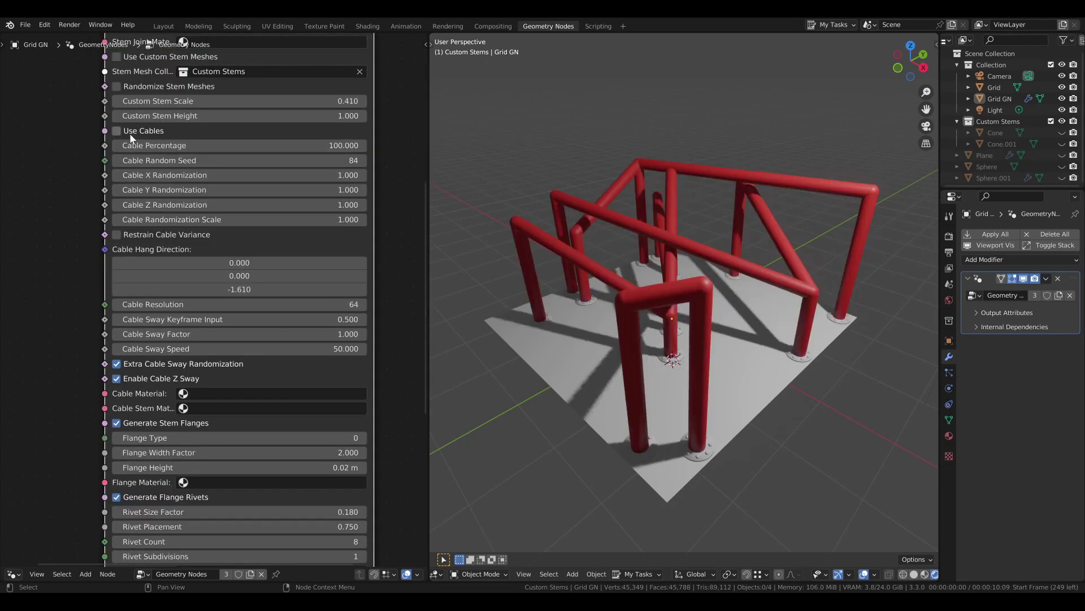
left_click(117, 132)
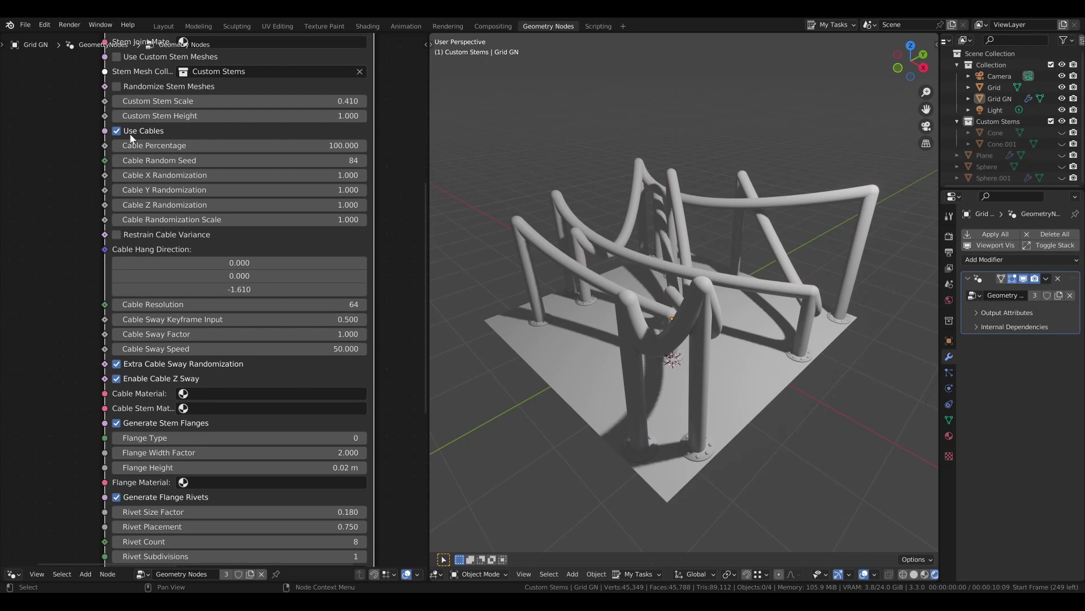
left_click(117, 131)
left_click(117, 131)
left_click(117, 132)
left_click(117, 131)
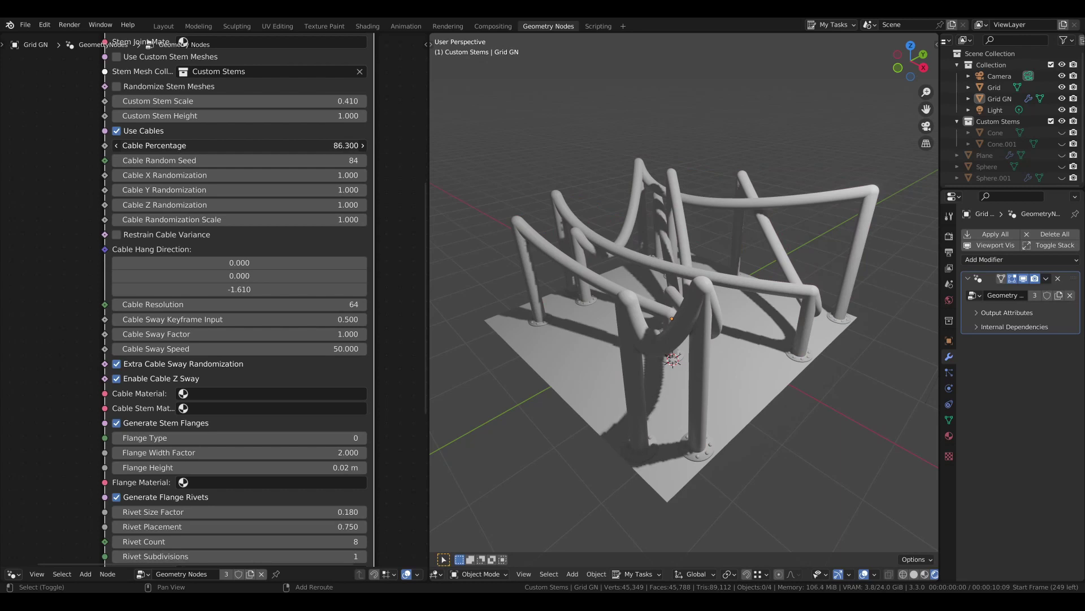
Try a Cable Percentage of 58.860 with higher Master Random Seed values such as 486.
left_click_drag(237, 145, 210, 145)
middle_click_drag(286, 102, 271, 370)
scroll(294, 317, "down", 1)
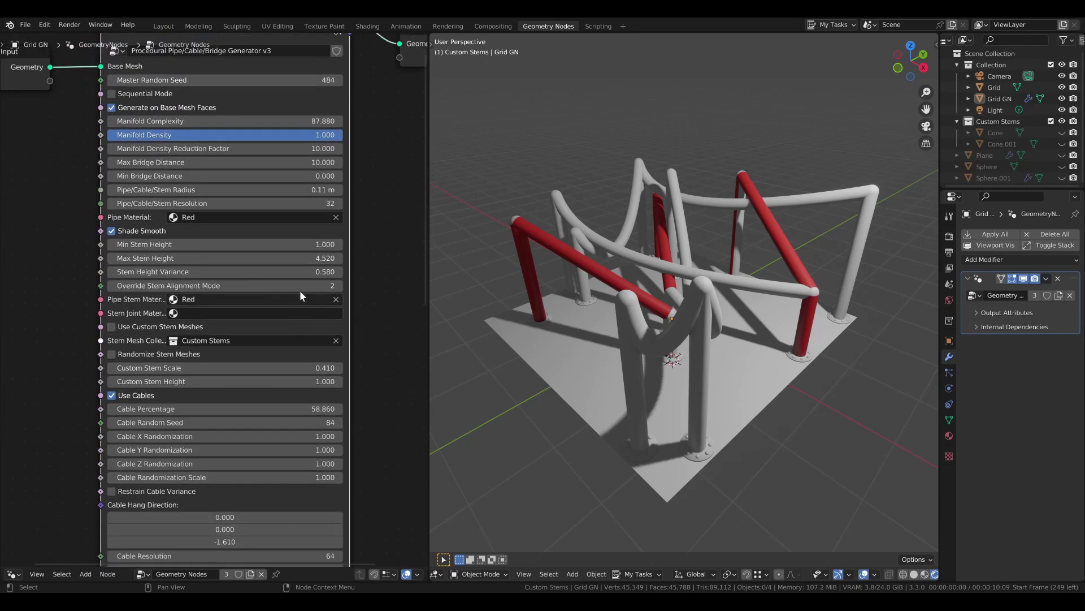
left_click(339, 80)
left_click(338, 80)
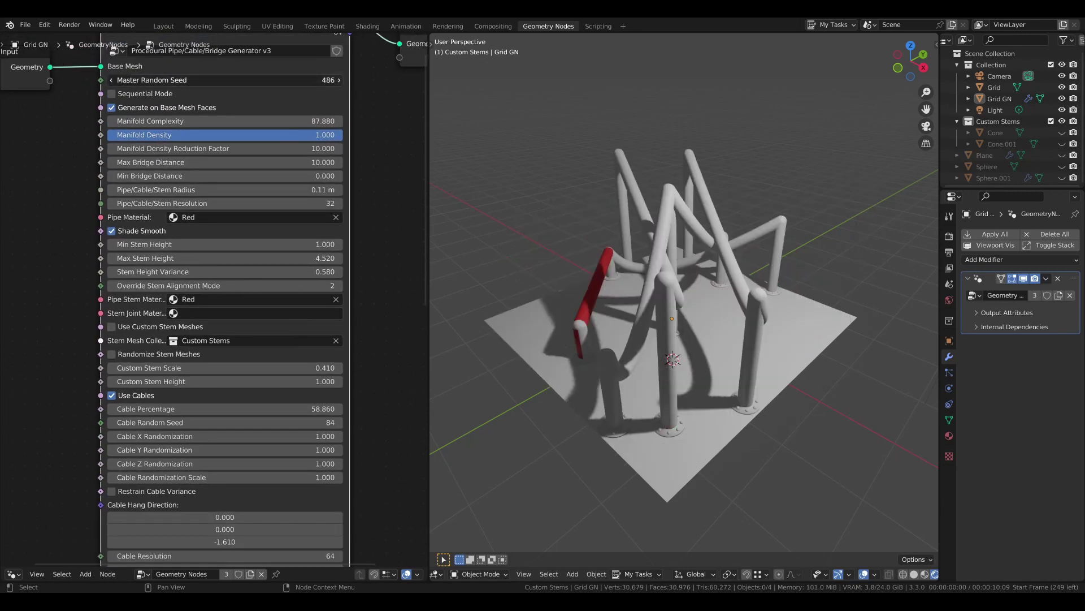
left_click(339, 80)
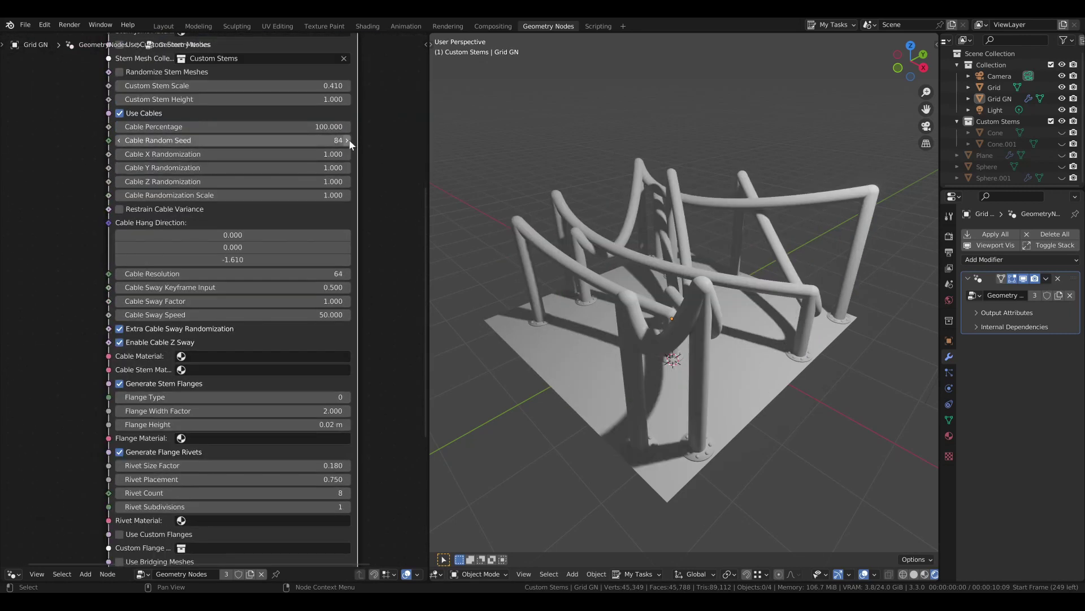
Raise the Cable Random Seed to 100.
left_click(351, 140)
left_click(348, 141)
left_click(347, 141)
left_click(348, 141)
left_click(347, 141)
left_click_drag(348, 141, 368, 141)
Try other Cable X, Y and Z Randomization values and a different Cable Randomization Scale.
left_click_drag(337, 154, 294, 181, "shift")
right_click(337, 155)
right_click(249, 170)
right_click(294, 181)
left_click_drag(220, 194, 226, 194)
Enable Restrain Cable Variance and set the Z value of the Cable Hang Direction to 0.
left_click(119, 209)
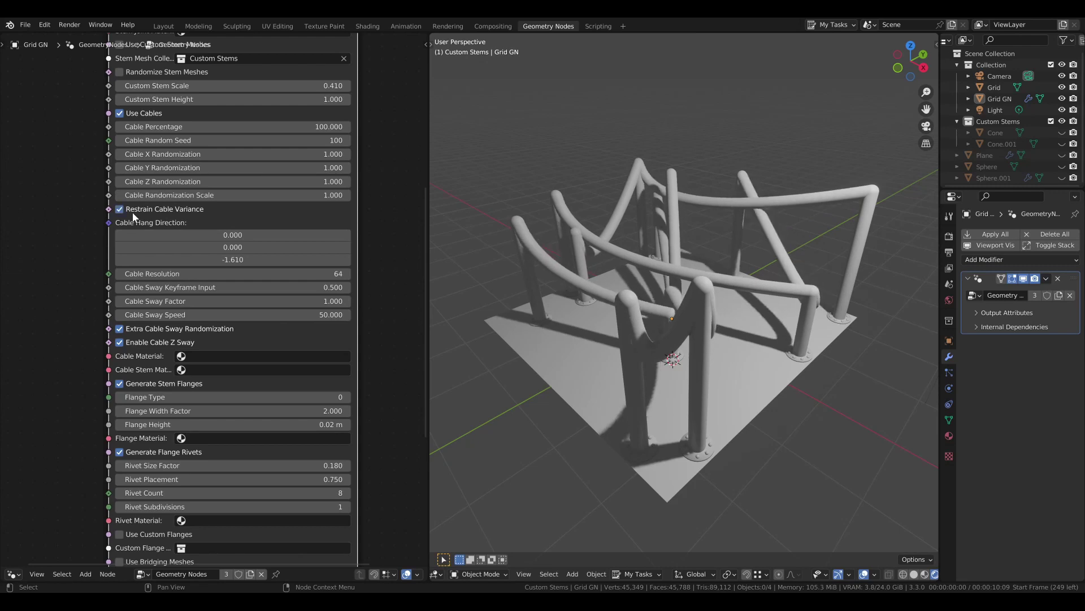
left_click_drag(232, 261, 339, 262)
right_click(233, 261)
left_click(233, 261)
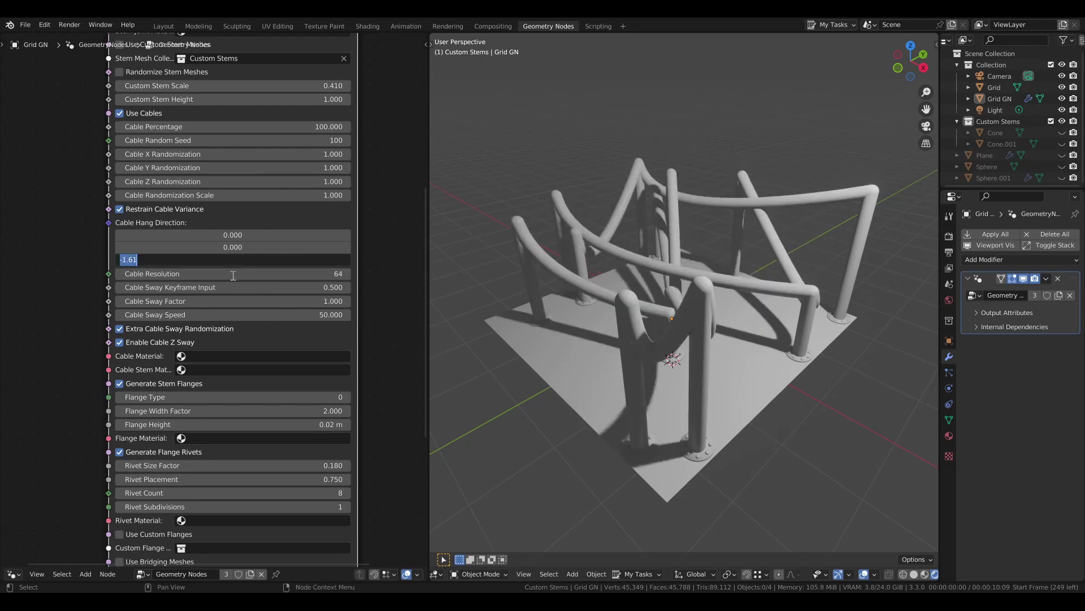
key("Return")
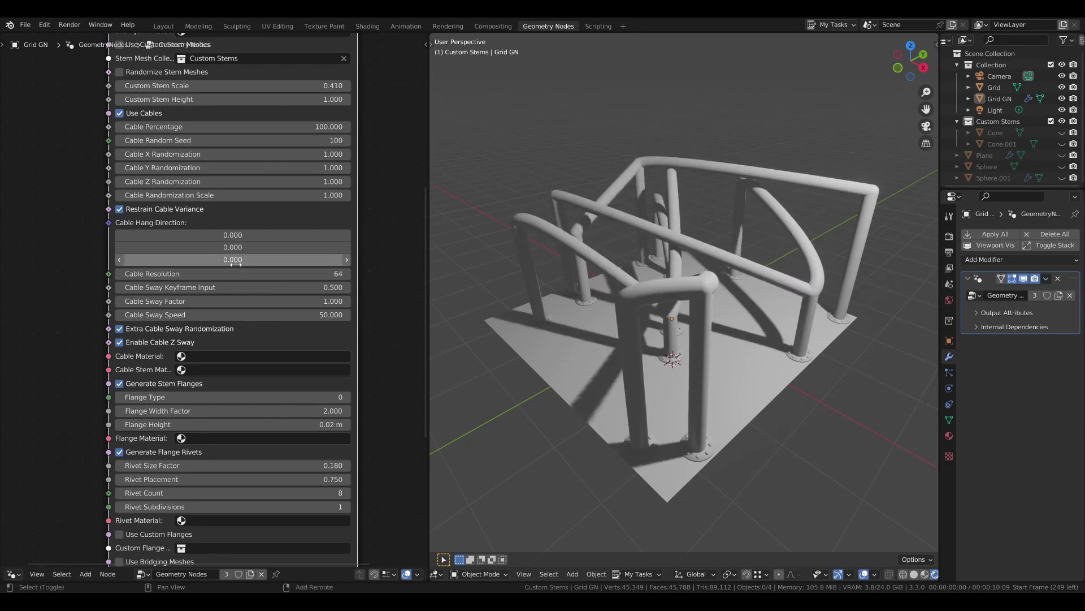
Try a Cable Hang Direction of 1 on Y and on X, resetting each value to 0.
left_click(240, 252)
type("1")
key("Return")
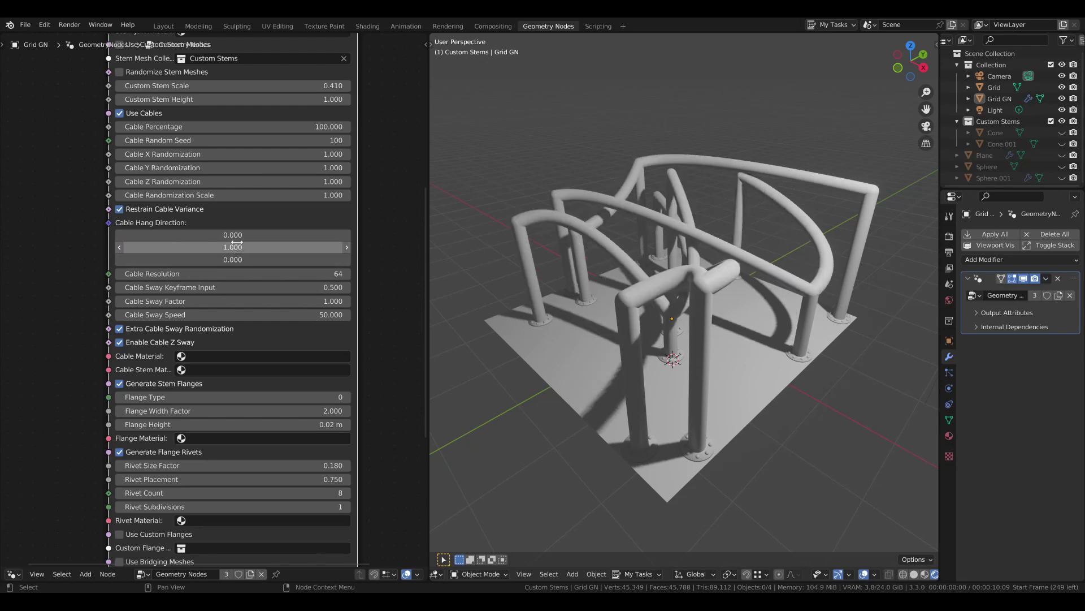
left_click(243, 244)
type("0")
key("Return")
left_click(234, 235)
type("1")
key("Return")
left_click(234, 234)
type("0")
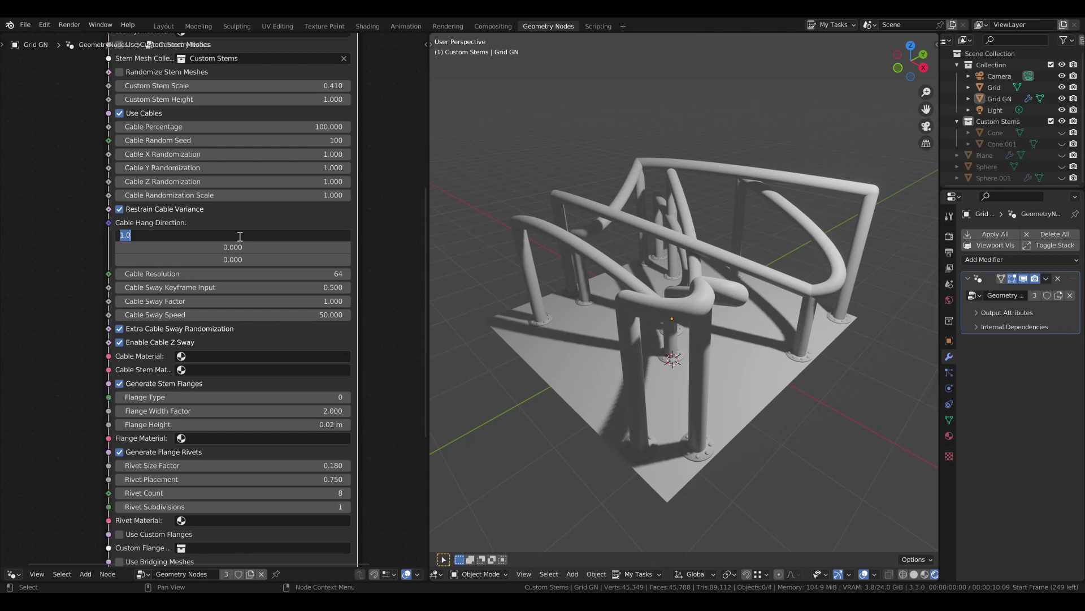
key("Return")
Try a combined Cable Hang Direction of about -10.8, 6.5 and -3.2, then reset it to 0.
mouse_move(235, 248)
left_mouse_down()
mouse_move(272, 248)
mouse_move(248, 259)
left_mouse_up()
left_click_drag(233, 260, 158, 259)
mouse_move(232, 235)
left_mouse_down()
mouse_move(271, 235)
mouse_move(176, 234)
mouse_move(232, 236)
left_mouse_up()
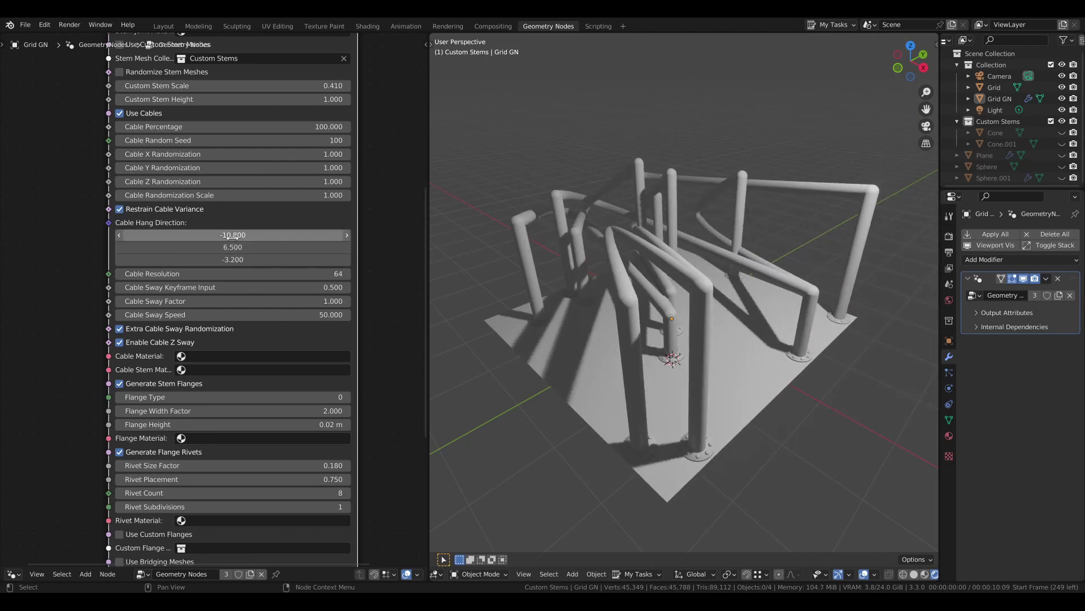
type("0")
key("Return")
Set the Z value of the Cable Hang Direction to -2.
left_click(254, 258)
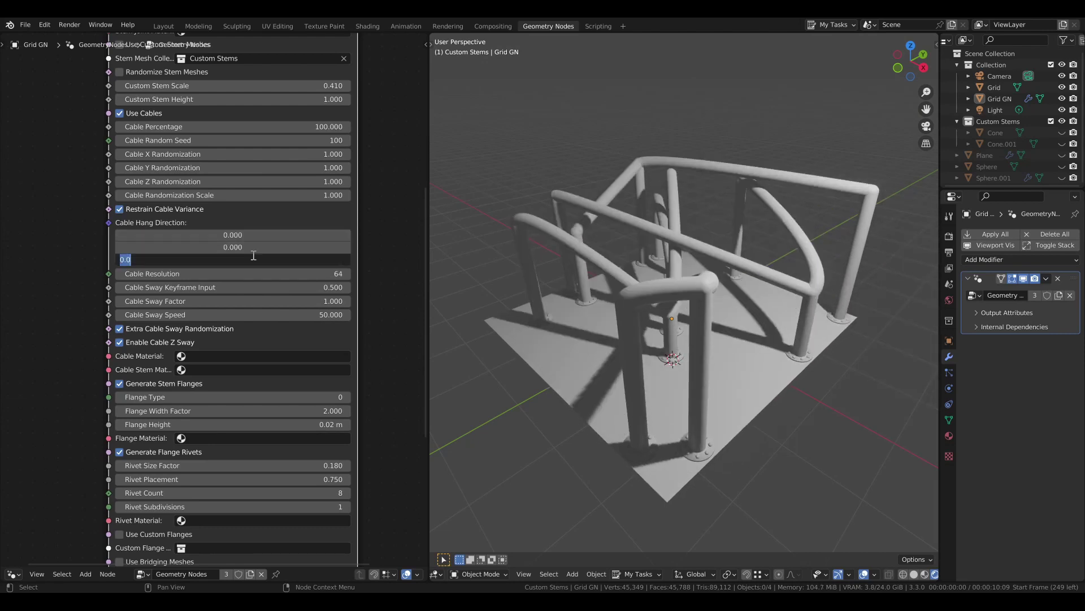
type("-2")
key("Return")
Try Cable Resolution values such as 62 in wireframe shading, then restore 64 and the rendered view.
key("z")
left_click(494, 281)
left_click_drag(240, 276, 277, 273)
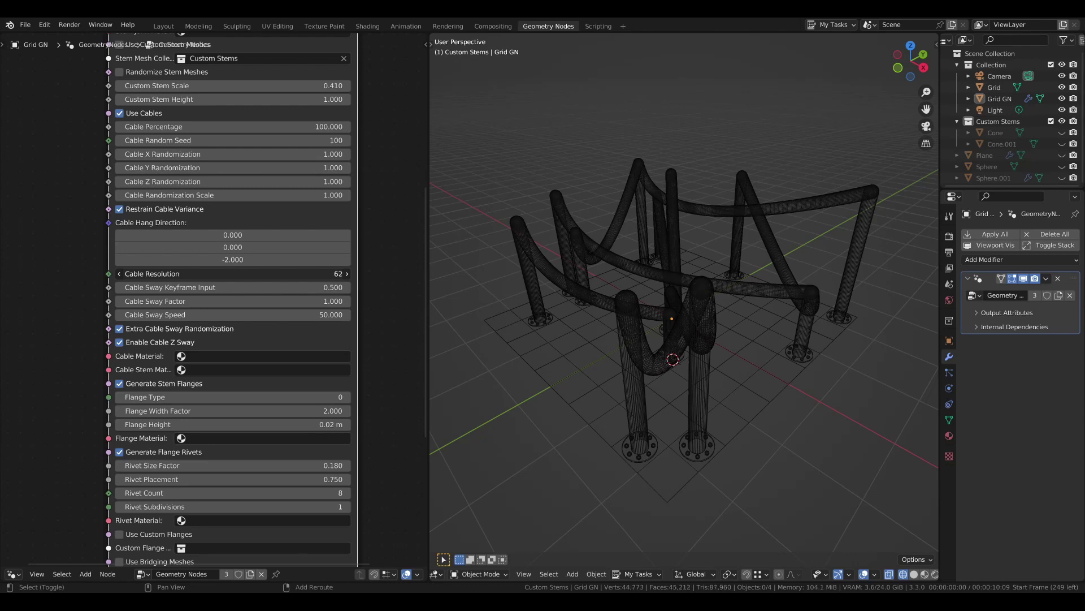
mouse_move(291, 273)
left_mouse_down()
mouse_move(257, 274)
mouse_move(279, 274)
left_mouse_up()
mouse_move(300, 273)
left_mouse_down()
mouse_move(286, 274)
mouse_move(310, 273)
mouse_move(291, 287)
mouse_move(339, 287)
left_mouse_up()
key("z")
left_click(489, 277)
key("Escape")
Try to insert a keyframe on the Cable Sway Keyframe Input.
right_click(196, 288)
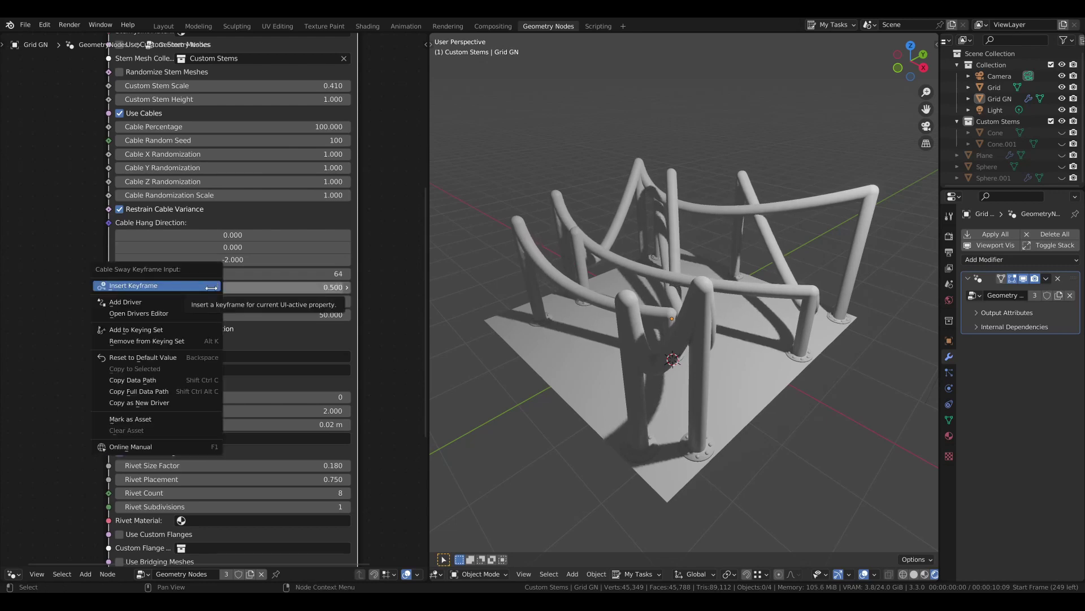
left_click(211, 288)
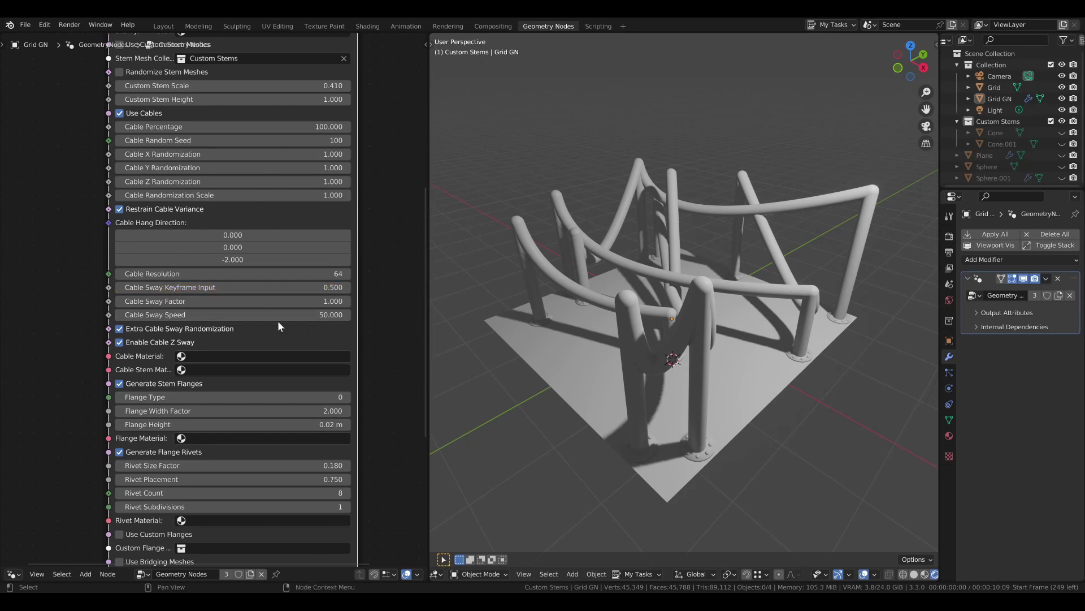
key("ctrl+d")
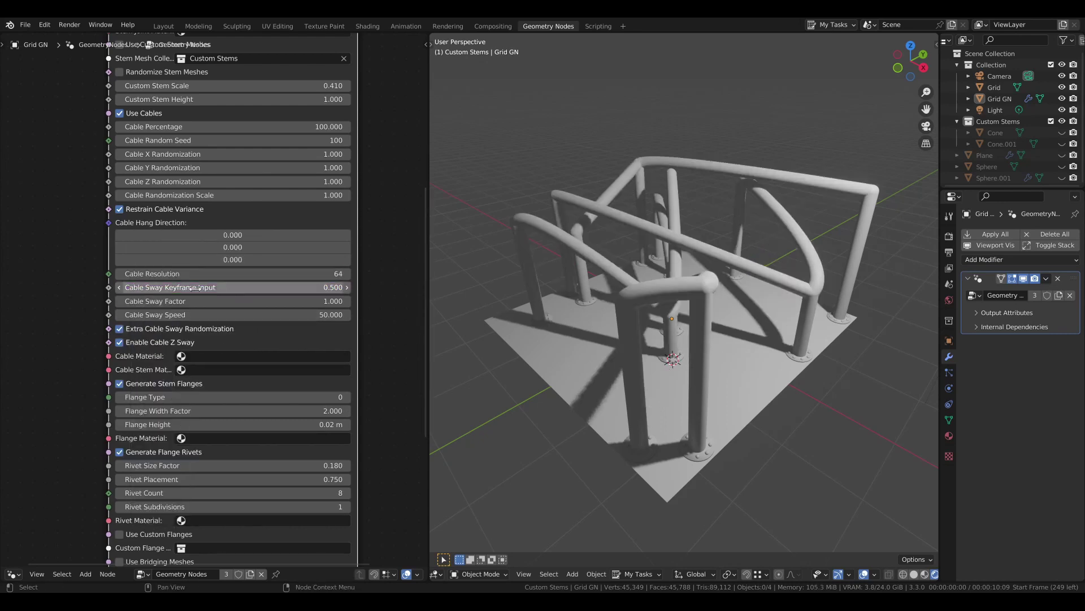
key("space")
key("Escape")
Add a Scene Time node and connect its Seconds output to the Cable Sway Keyframe Input.
key("Home")
key("shift+a")
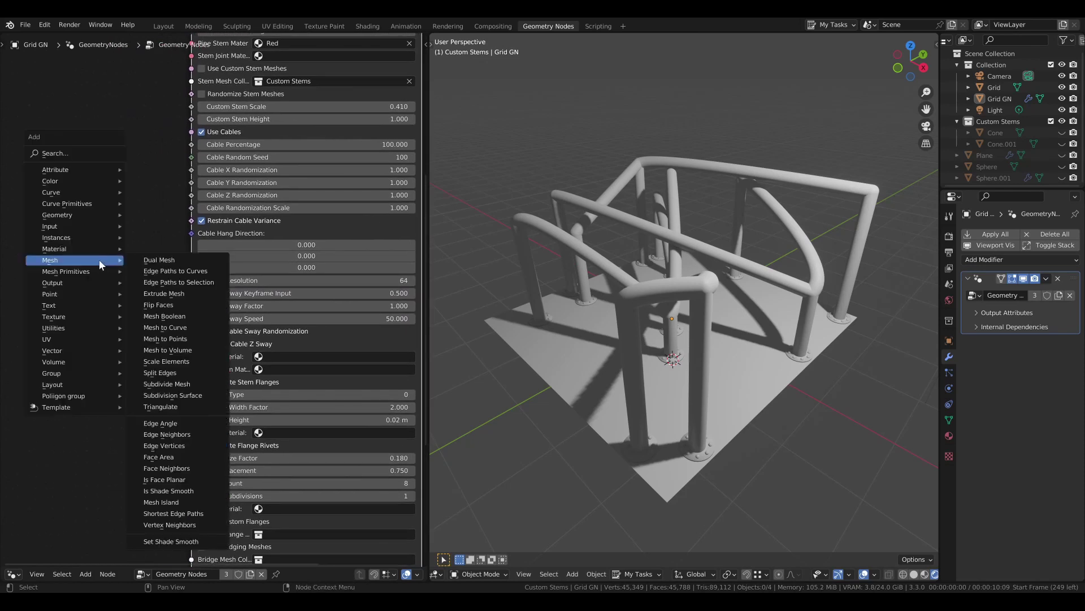
mouse_move(68, 226)
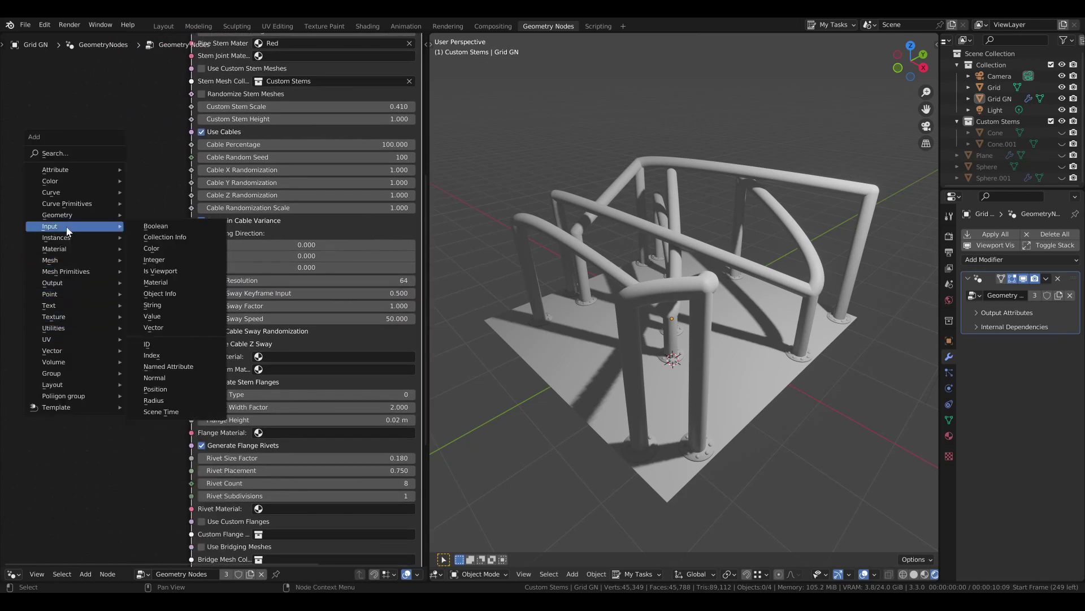
left_click(161, 412)
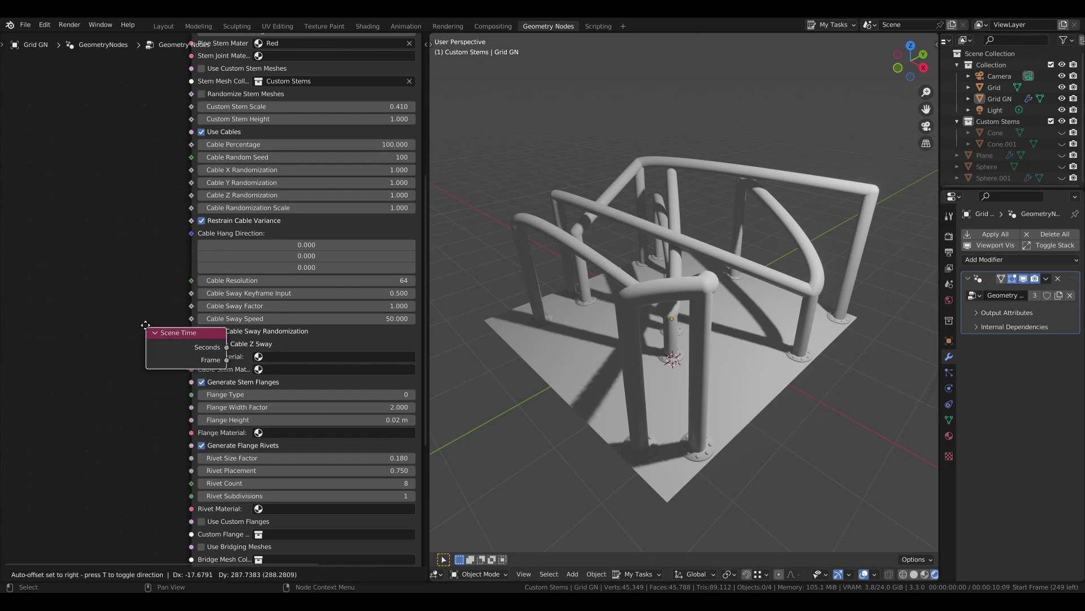
left_click(63, 264)
left_click_drag(142, 285, 192, 293)
Play the animation while trying a Cable Sway Factor of 3.070 and a Cable Sway Speed of 65.210, then restore both.
key("space")
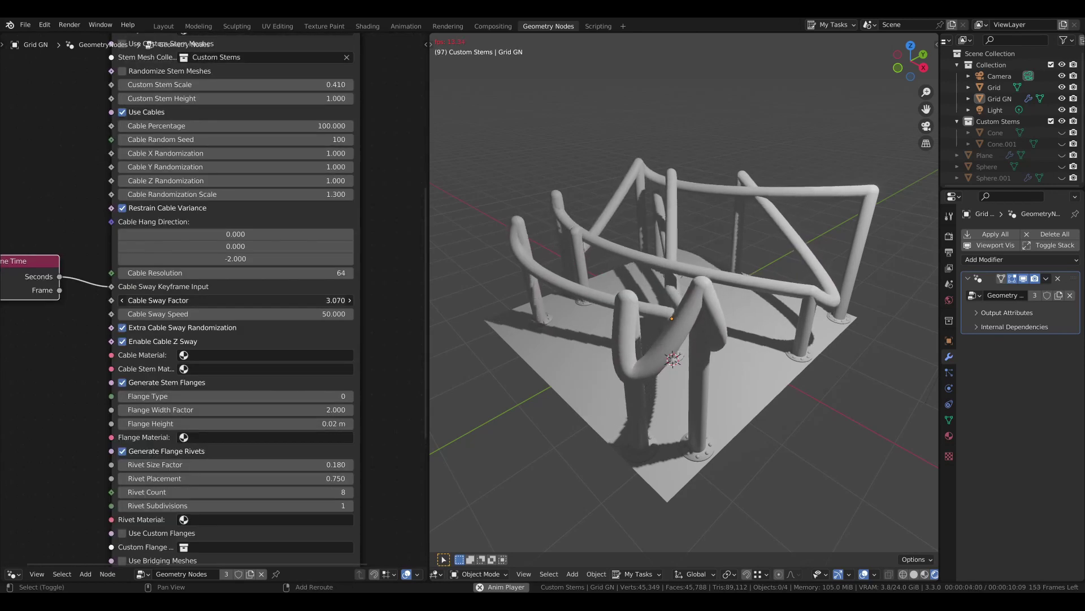
mouse_move(235, 300)
left_mouse_down()
mouse_move(277, 300)
mouse_move(256, 301)
left_mouse_up()
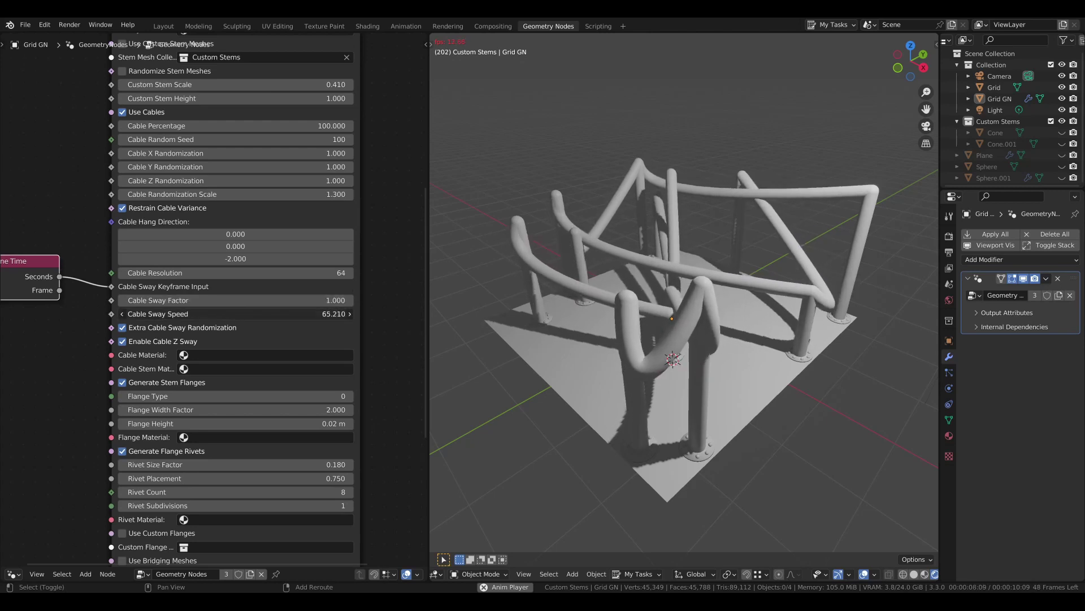
key("ctrl+z")
left_click_drag(226, 300, 164, 300)
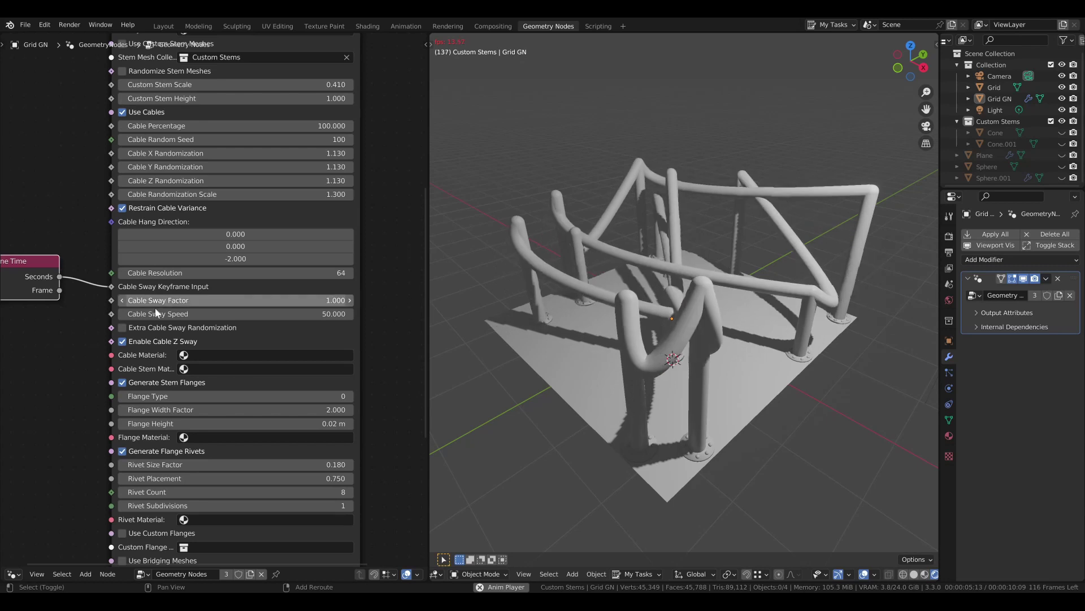
Set the Cable Sway Factor to 1.100 while comparing the motion with Extra Cable Sway Randomization and Enable Cable Z Sway toggled.
left_click(122, 328)
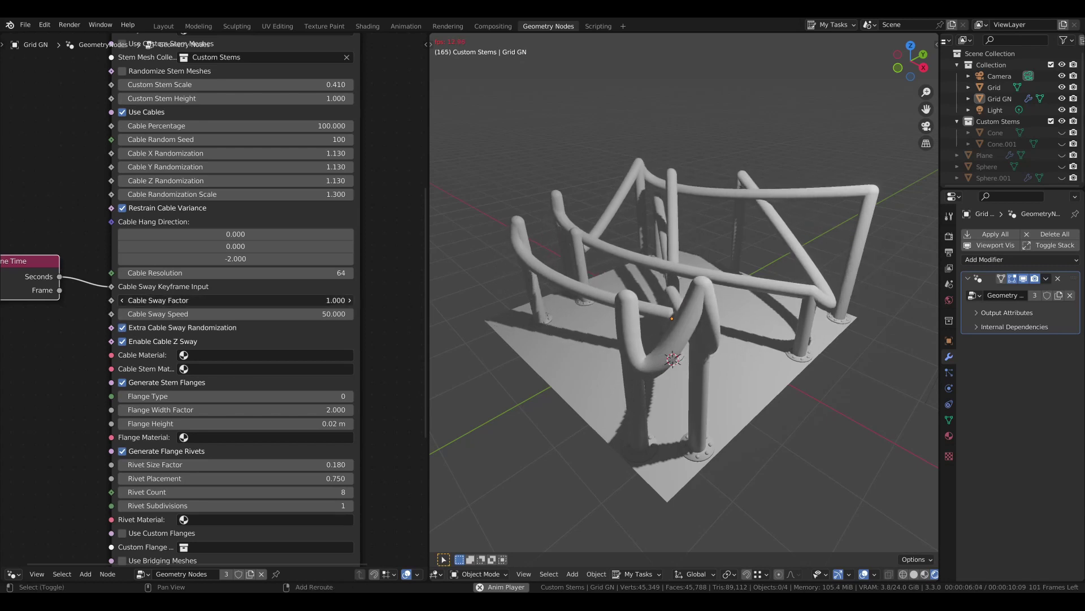
left_click_drag(209, 300, 277, 301)
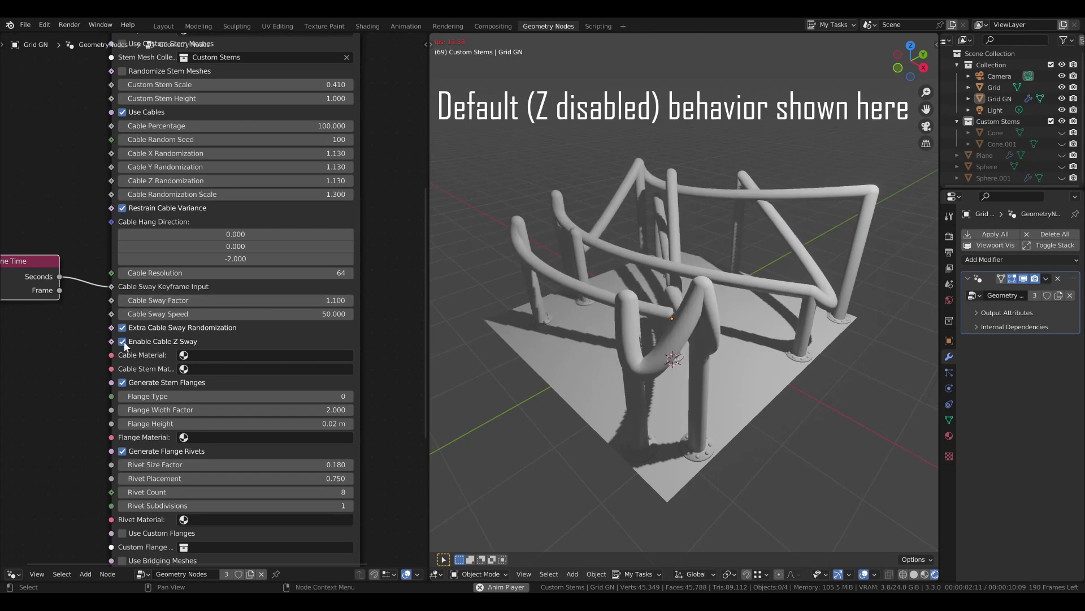
left_click(123, 341)
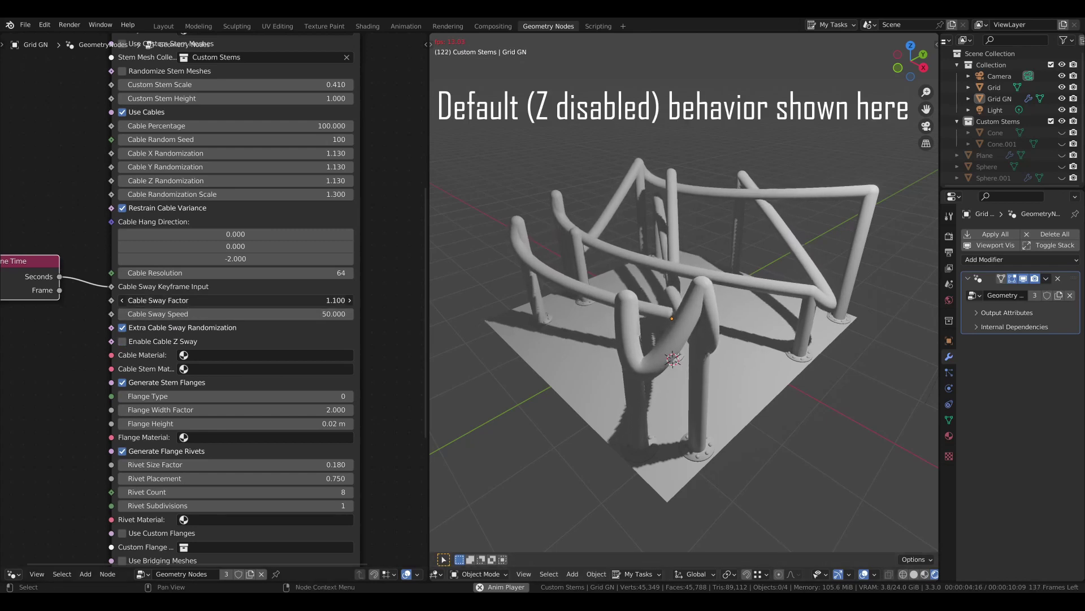
left_click_drag(235, 300, 328, 301)
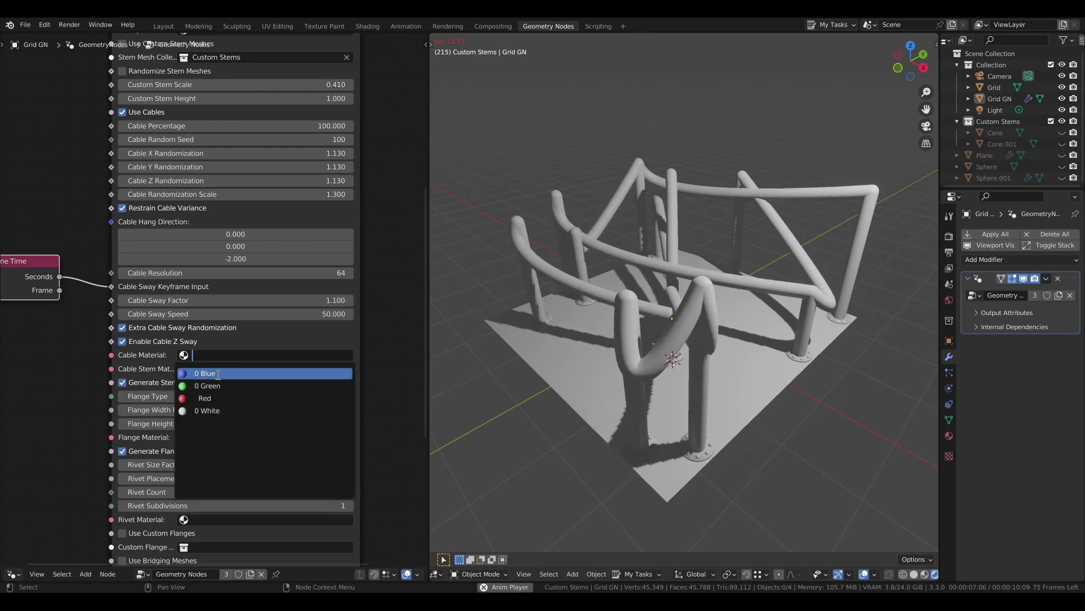
Try Blue and Red as the Cable Material, settling on Green.
left_click(217, 373)
left_click(218, 354)
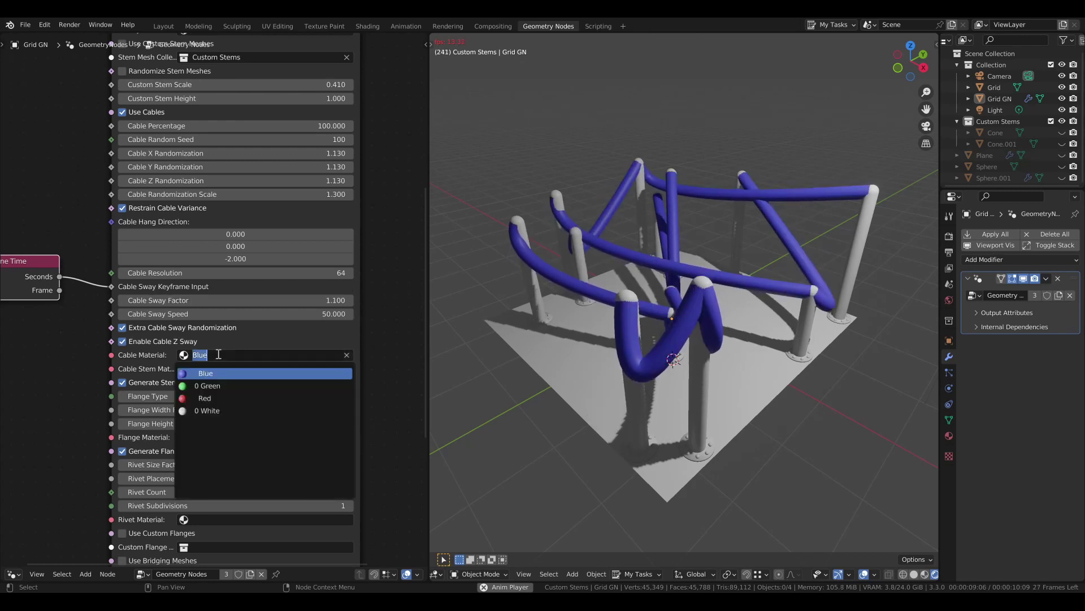
left_click(208, 383)
left_click(208, 355)
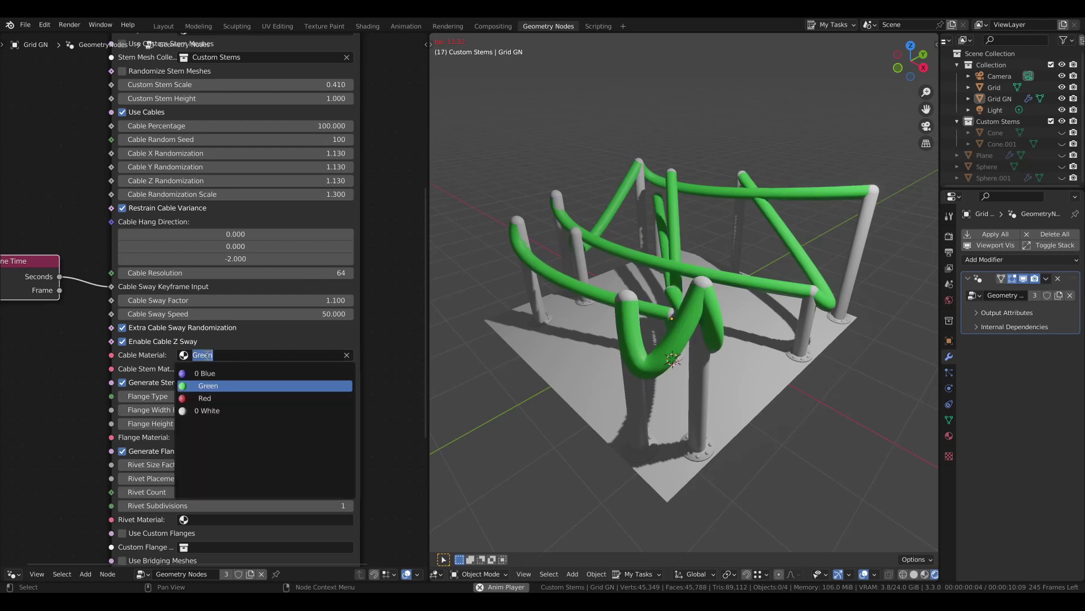
left_click(208, 398)
left_click(210, 354)
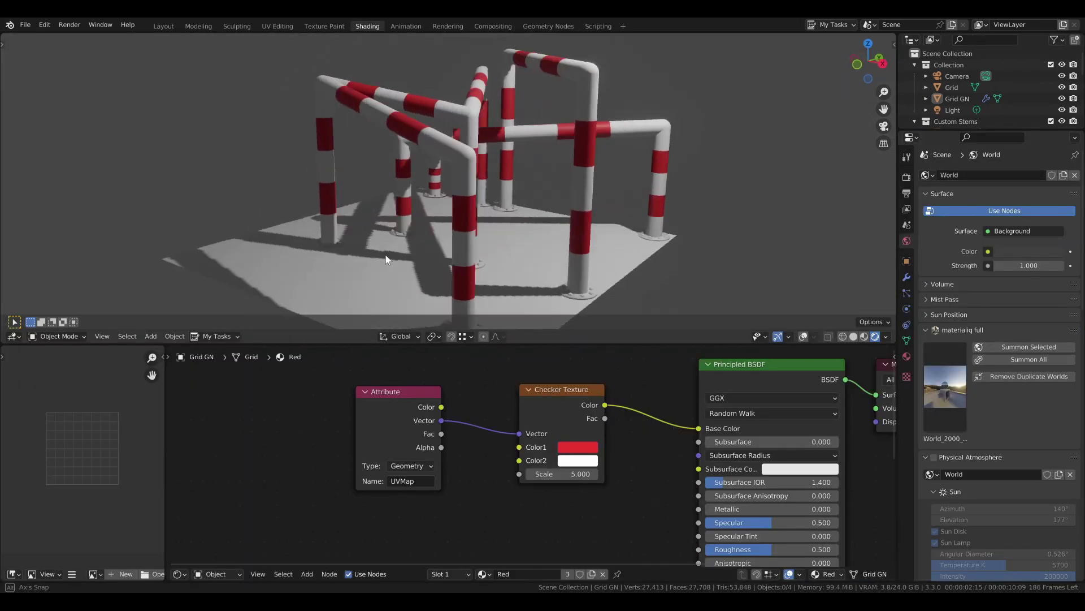
middle_click_drag(386, 258, 616, 264)
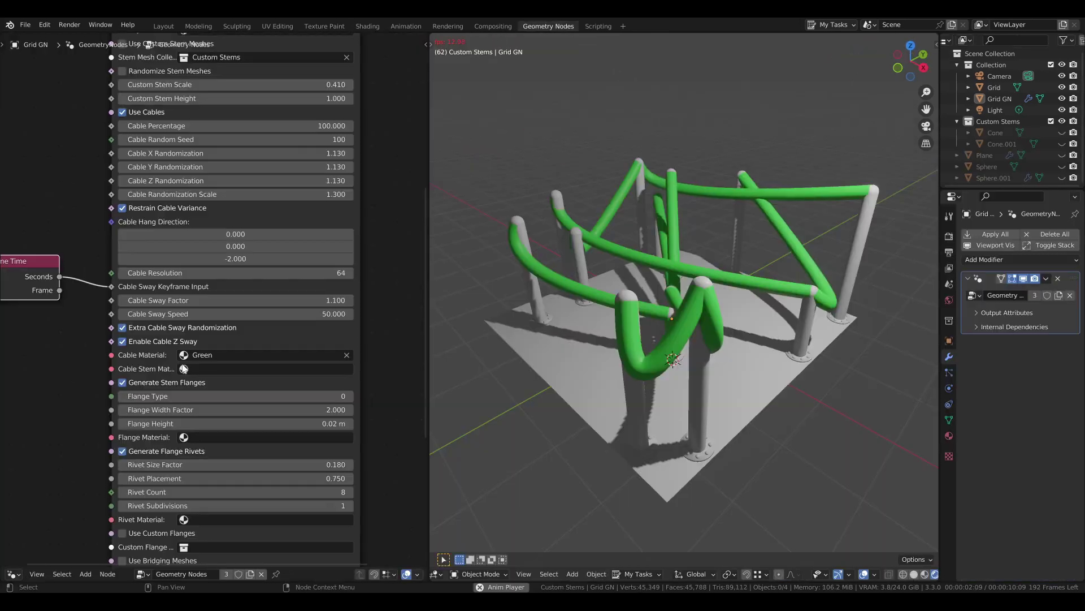
Try Blue, Red and White as the Cable Stem Material, settling on Green.
left_click(206, 367)
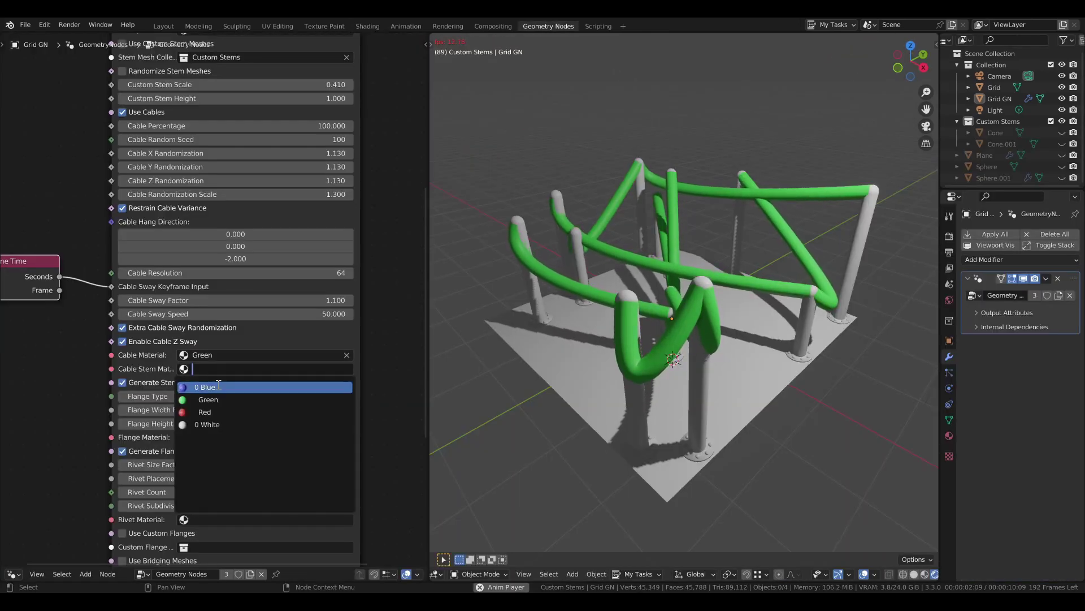
left_click(218, 387)
left_click(219, 370)
left_click(221, 399)
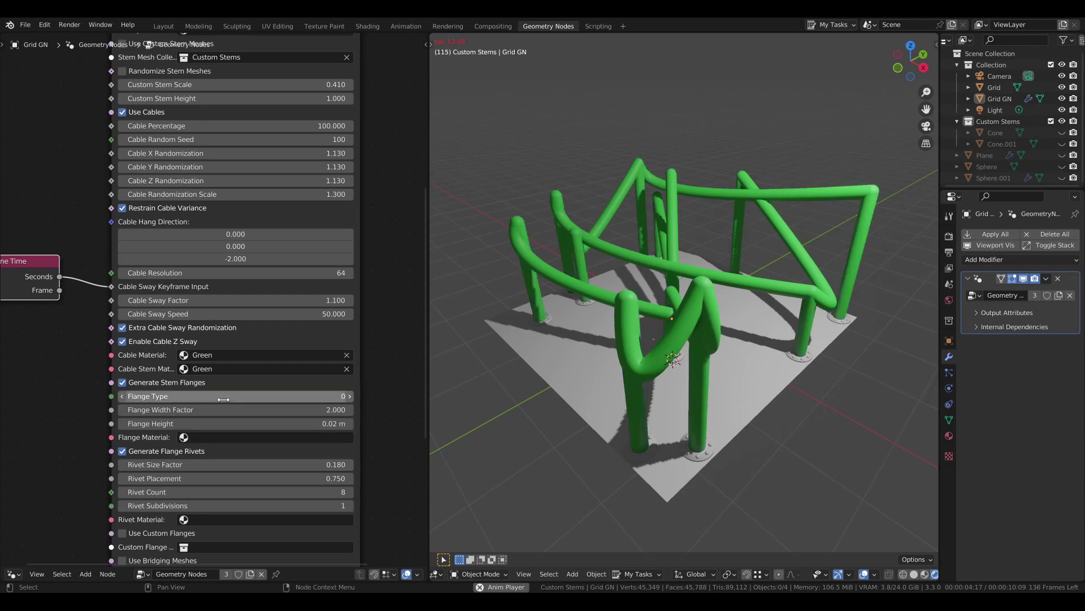
left_click(222, 370)
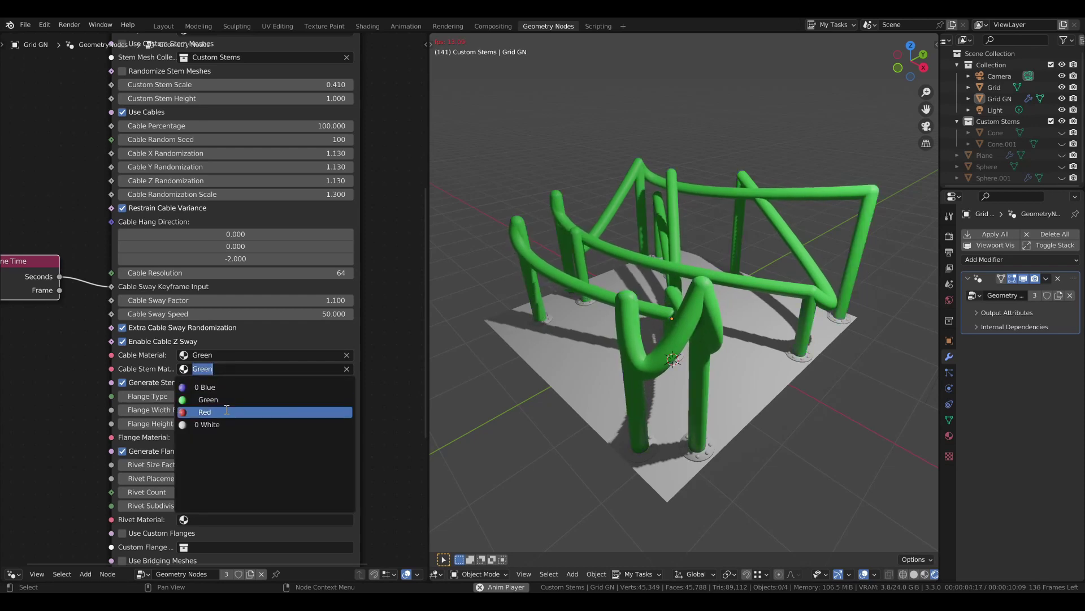
left_click(226, 412)
left_click(225, 370)
left_click(225, 425)
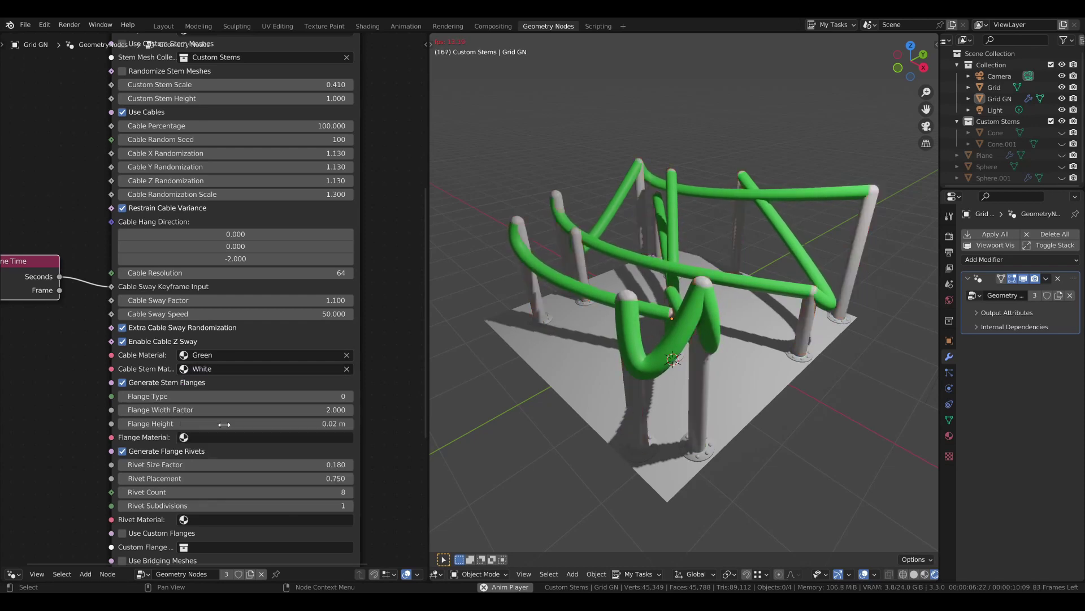
left_click(225, 371)
left_click(222, 399)
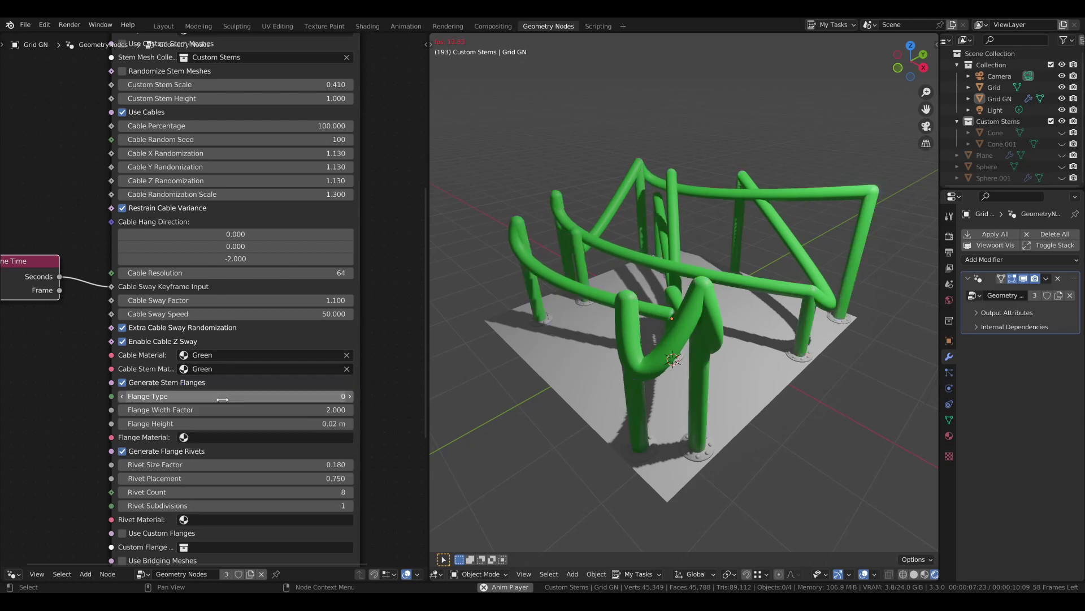
Turn Generate Stem Flanges off and back on to compare the stem bases.
middle_click_drag(222, 399, 213, 113)
left_click(112, 97)
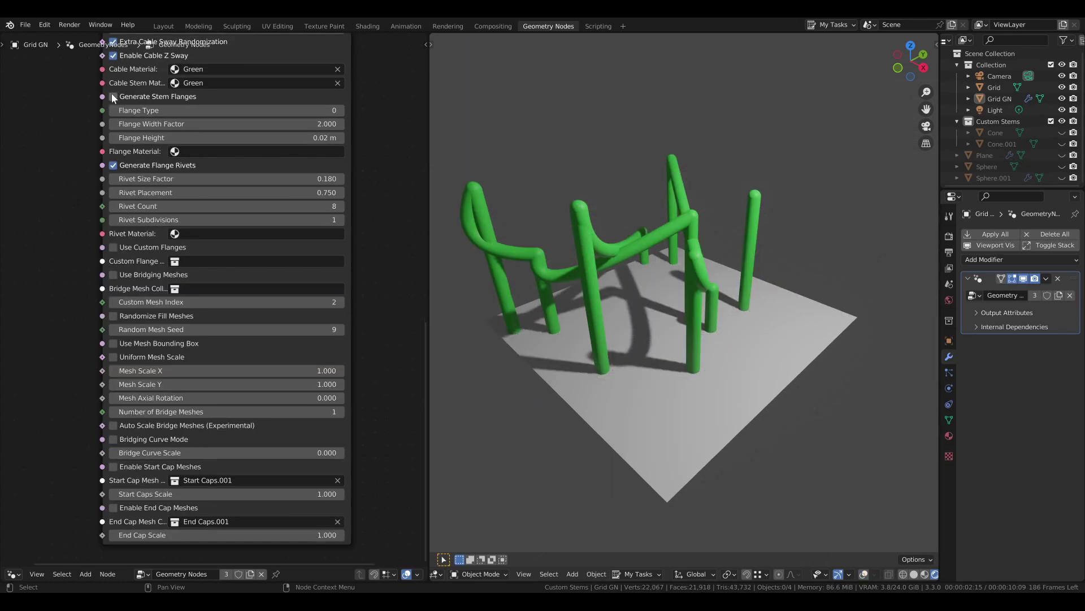
left_click(111, 95)
Try Flange Types 1 and 2, then return the Flange Type to 0.
left_click(341, 111)
left_click(337, 110)
key("Escape")
left_click(115, 112)
left_click(341, 111)
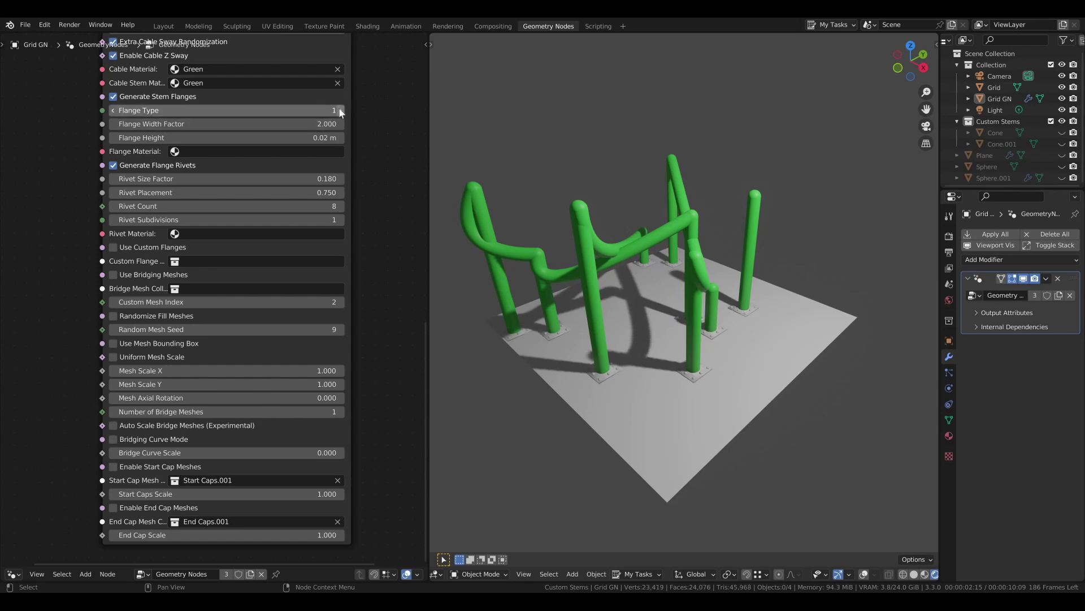
left_click(341, 111)
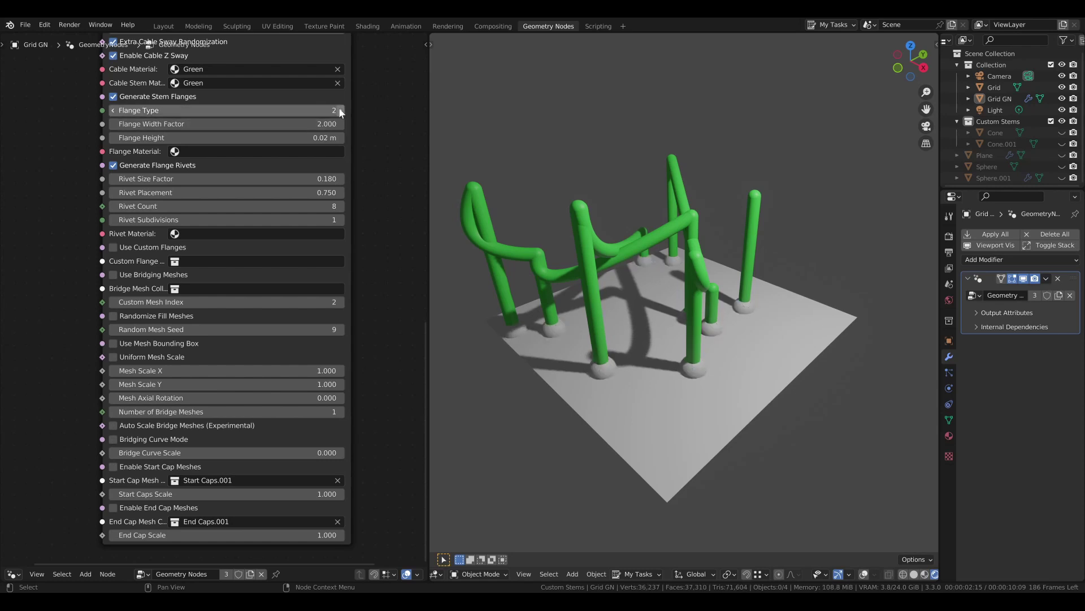
left_click(109, 113)
left_click(109, 113)
Try Flange Width Factor values such as 1.290 and other Flange Height values on different flange types, then restore the settings.
left_click_drag(145, 123, 172, 123, "shift")
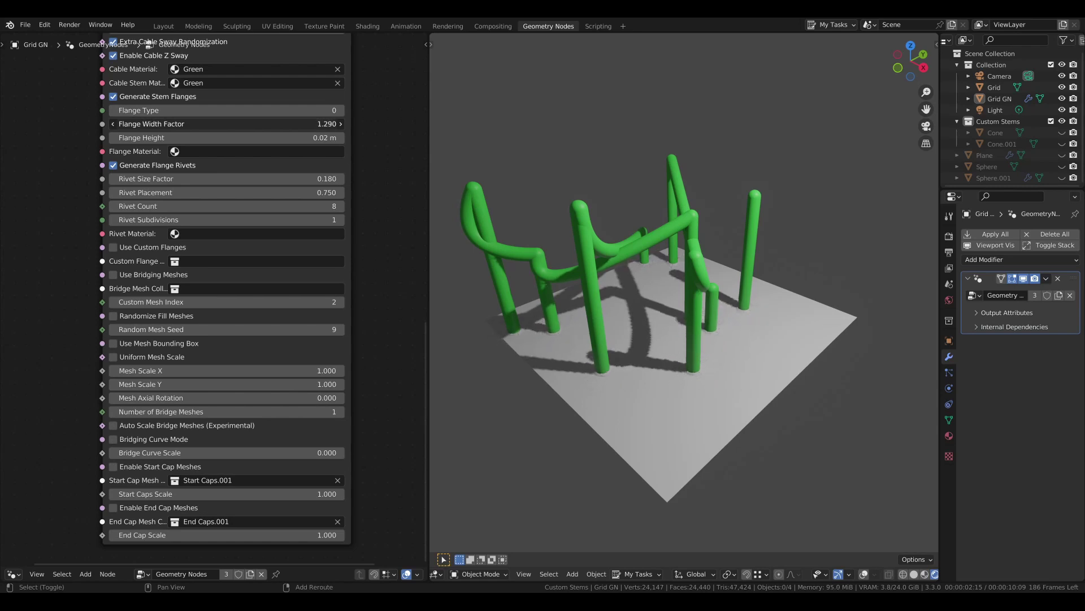
left_click_drag(172, 123, 180, 123, "shift")
mouse_move(170, 137)
left_mouse_down()
mouse_move(204, 137)
mouse_move(181, 137)
left_mouse_up()
left_click(340, 110)
left_click(340, 110)
left_click_drag(299, 137, 155, 163)
Try Blue as the Flange Material, assign White instead, and toggle Generate Flange Rivets to compare the flanges.
left_click(188, 157)
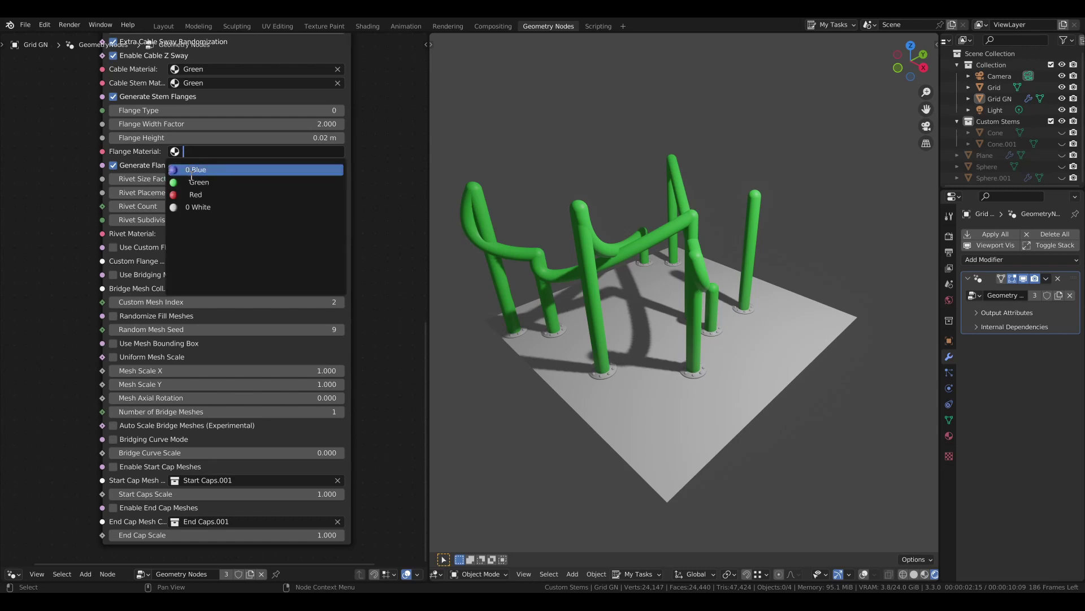
left_click(192, 168)
key("ctrl+z")
left_click(114, 166)
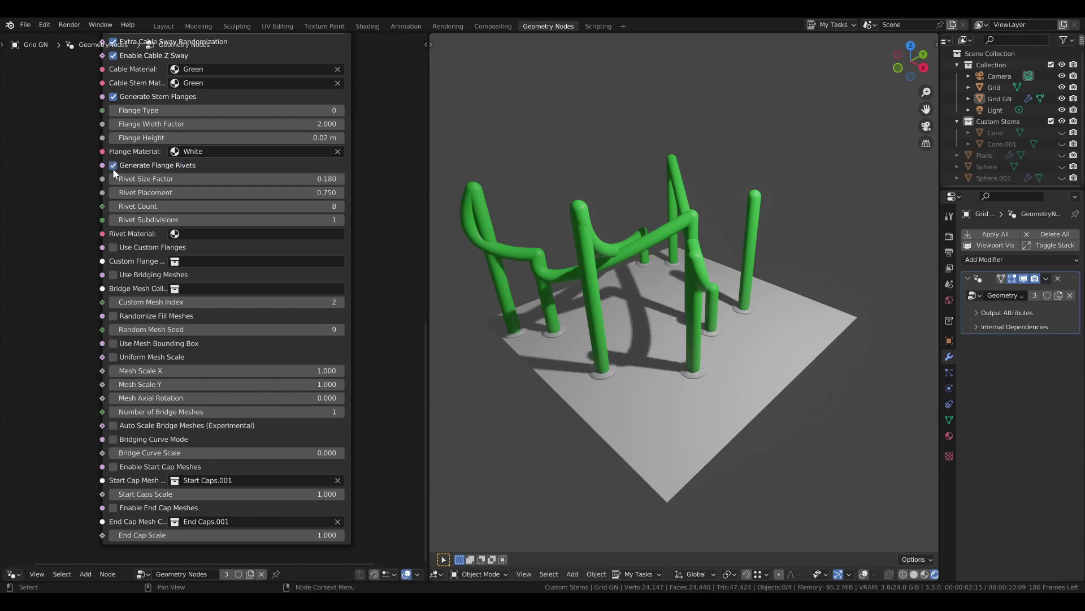
Try a Rivet Size Factor of 0.79 and a Rivet Placement of 0.300, restoring 0.180 and 0.750.
left_click(164, 180)
type("0.79")
key("Return")
left_click_drag(226, 179, 151, 190)
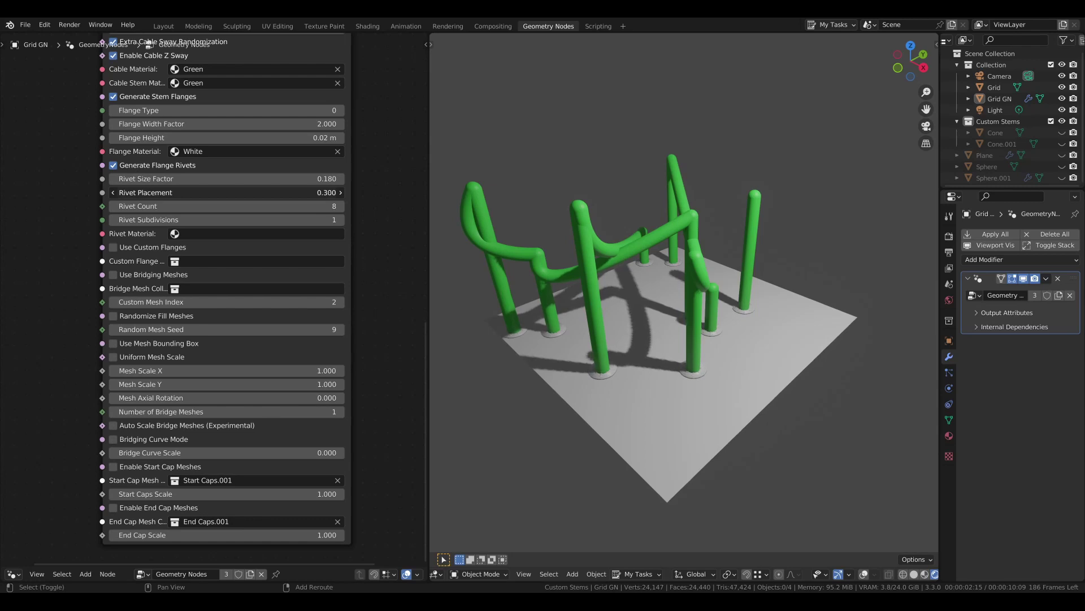
left_click_drag(151, 191, 154, 190)
left_click_drag(153, 190, 154, 191)
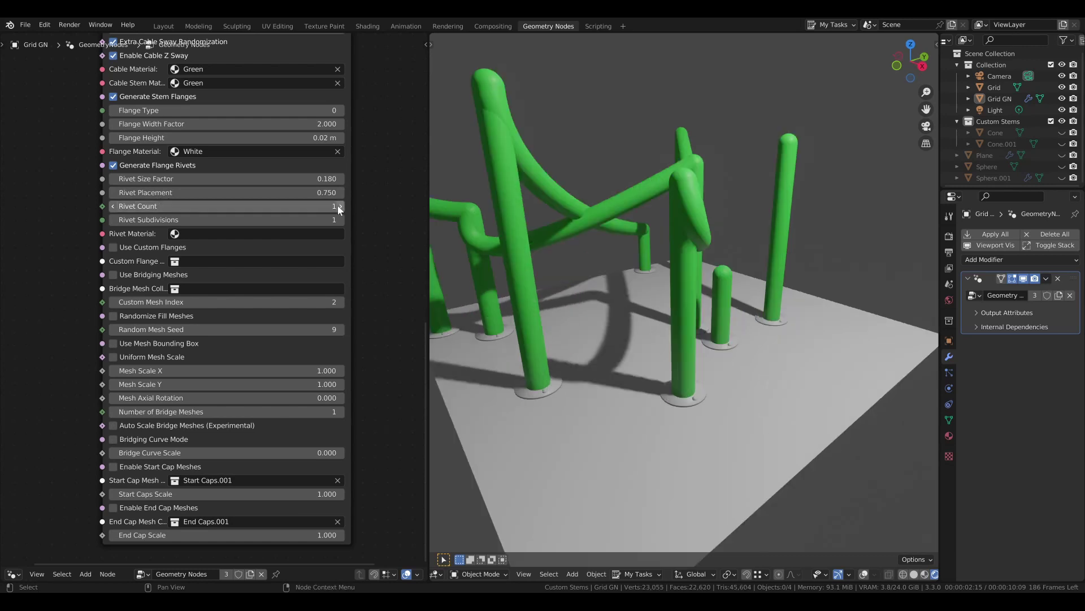
Try low Rivet Count values starting at 1 and bring the count back up to 8.
left_click_drag(337, 205, 342, 210)
left_click(342, 207)
left_click(342, 207)
left_click(341, 207)
left_click(342, 207)
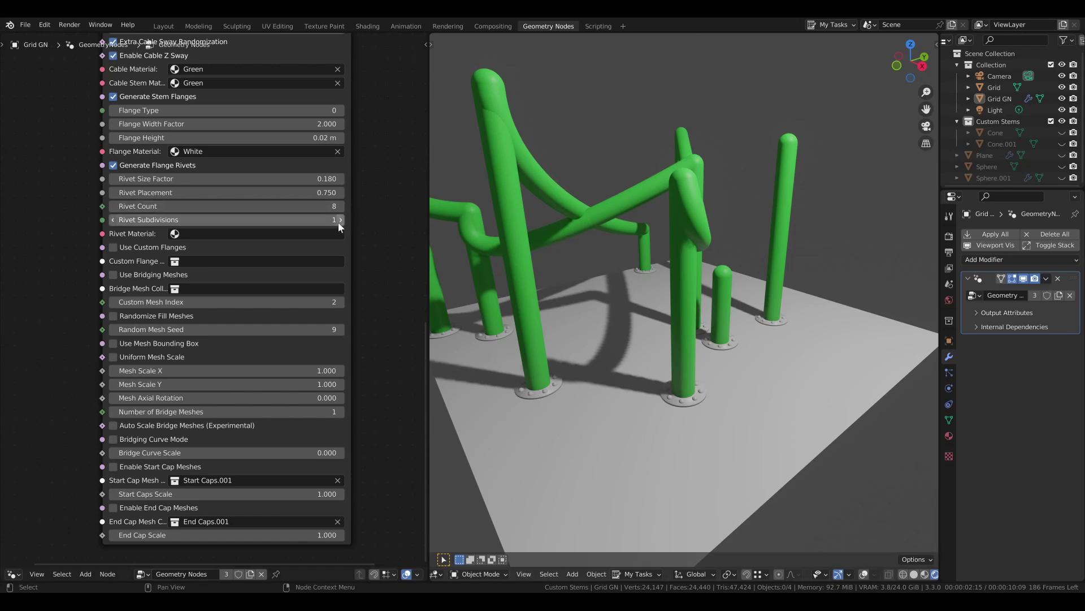
Try a Rivet Subdivisions value of 3 on the flange rivets and return it to 1.
left_click(340, 221)
left_click(340, 221)
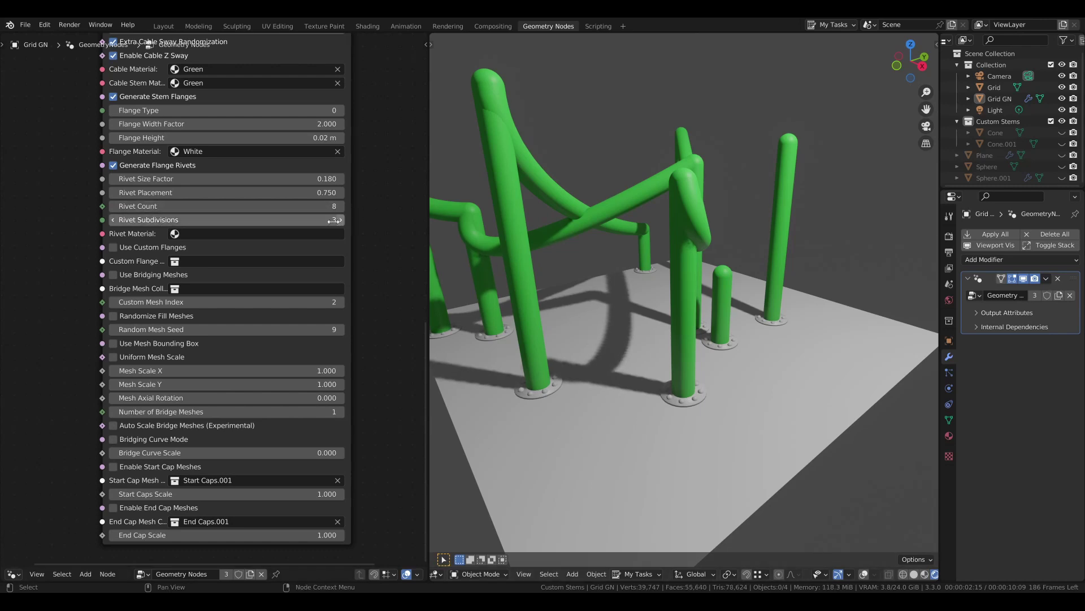
left_click(113, 220)
left_click(113, 220)
Compare Rivet Subdivisions up to 4 in wireframe shading, restoring the value to 1 and the rendered view.
key("z")
left_click(531, 368)
left_click(340, 221)
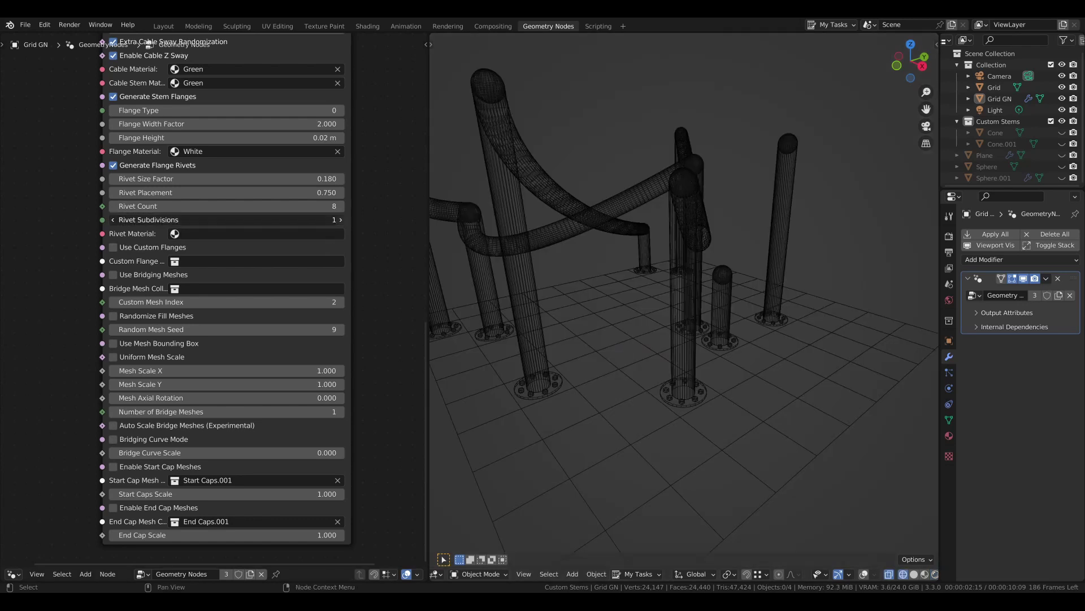
left_click(340, 221)
left_click(340, 221)
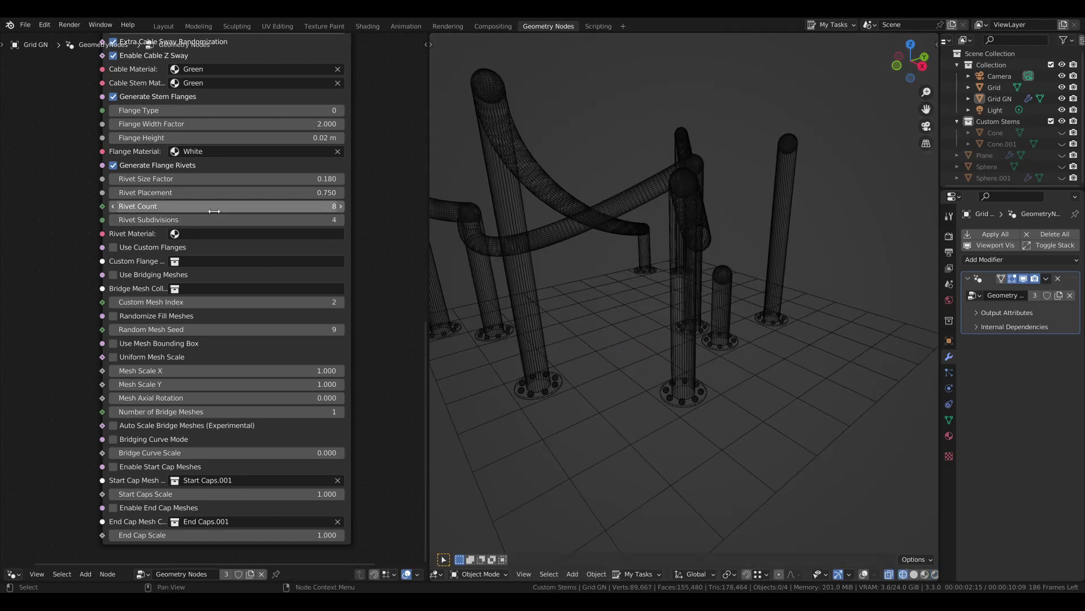
left_click(113, 219)
left_click(113, 220)
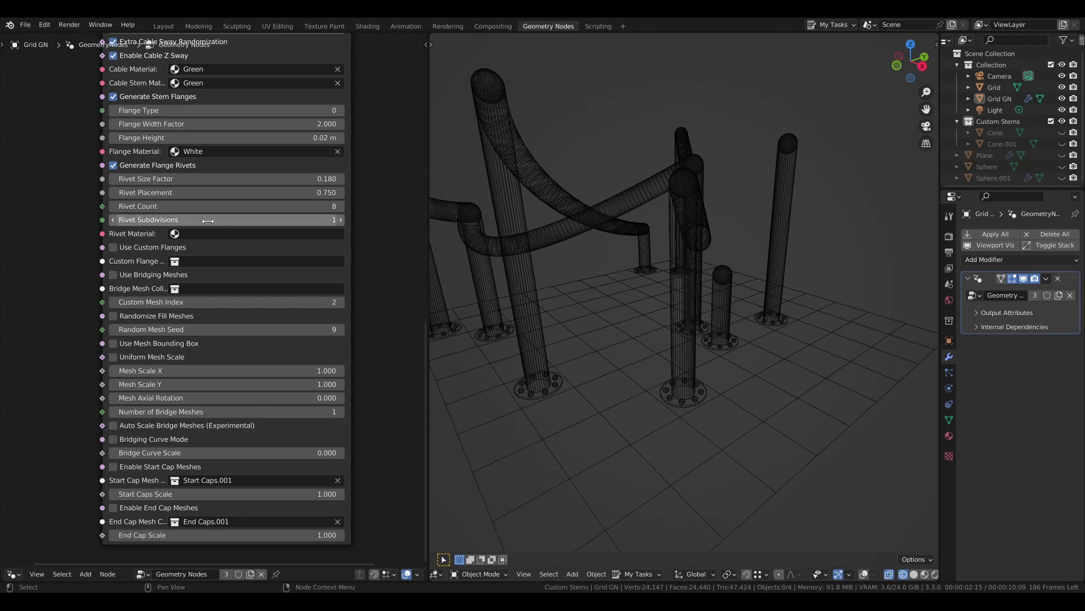
key("z")
left_click(598, 319)
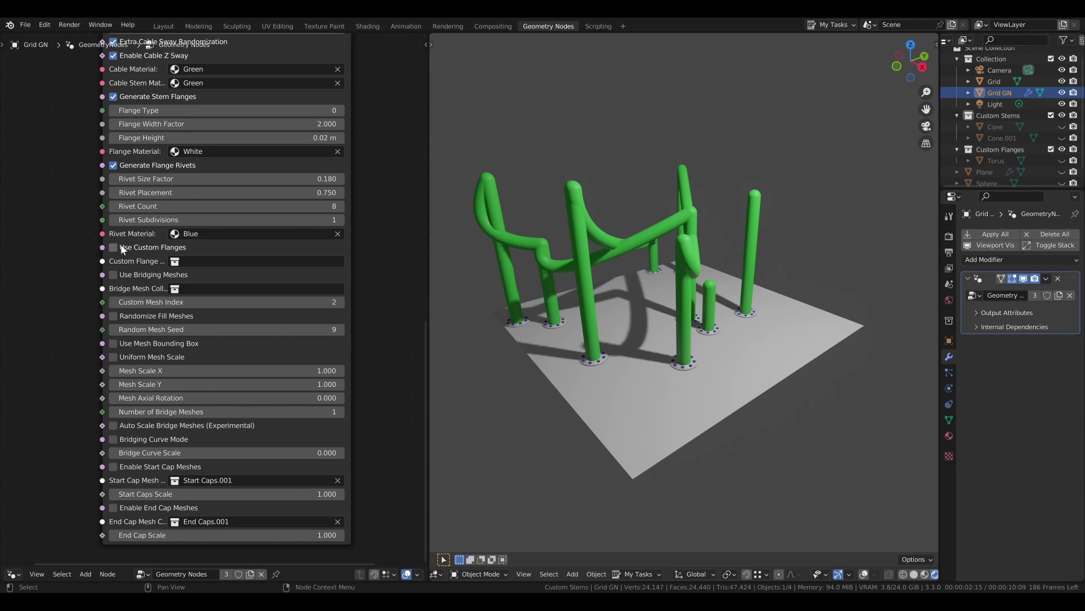
Enable Use Custom Flanges and assign the Custom Flanges collection as the custom flange source.
left_click(114, 248)
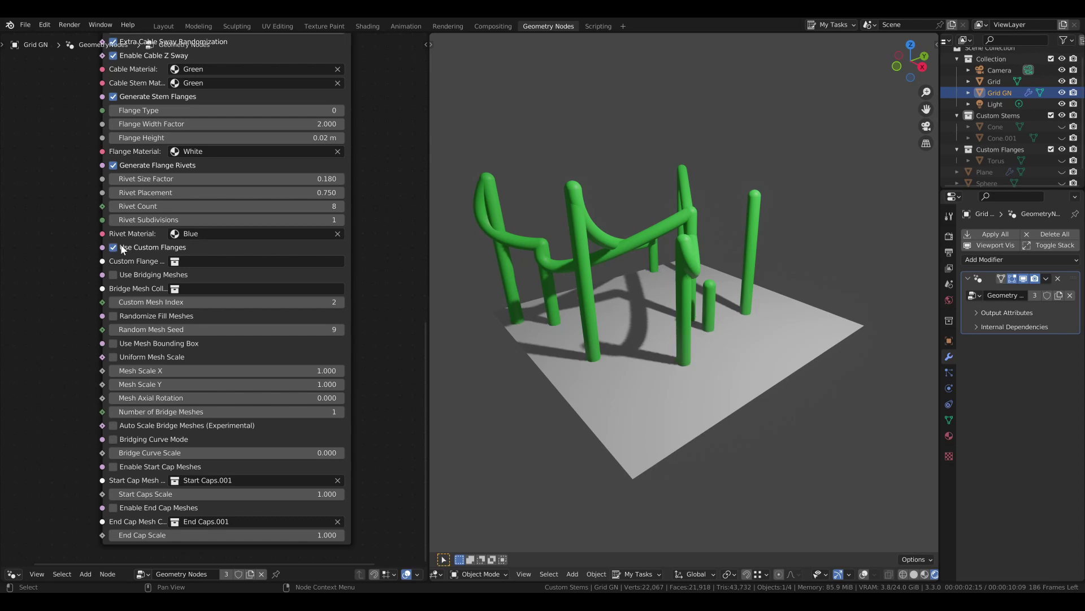
left_click(195, 263)
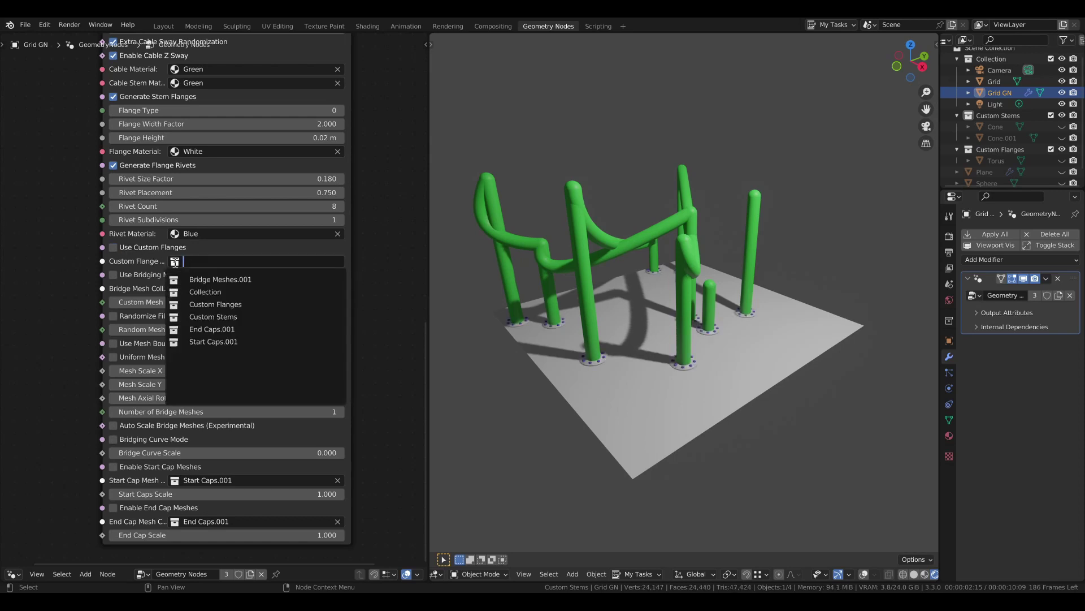
left_click(114, 251)
left_click(175, 265)
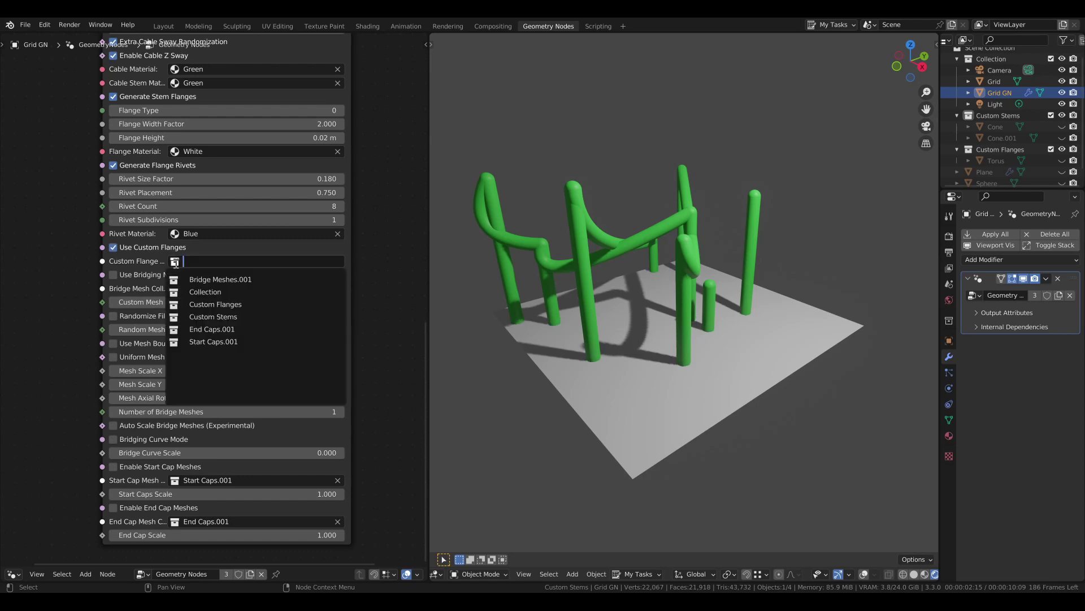
left_click(201, 302)
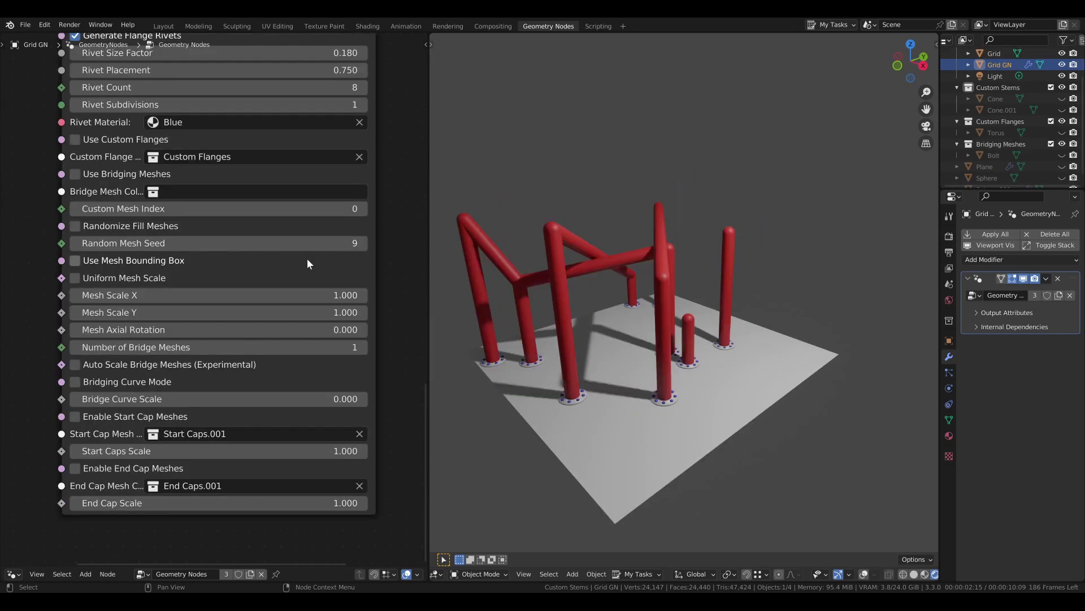
Enable Use Bridging Meshes, set the Bridge Mesh Collection to Bridging Meshes, and inspect the bolts between the stems.
left_click(83, 172)
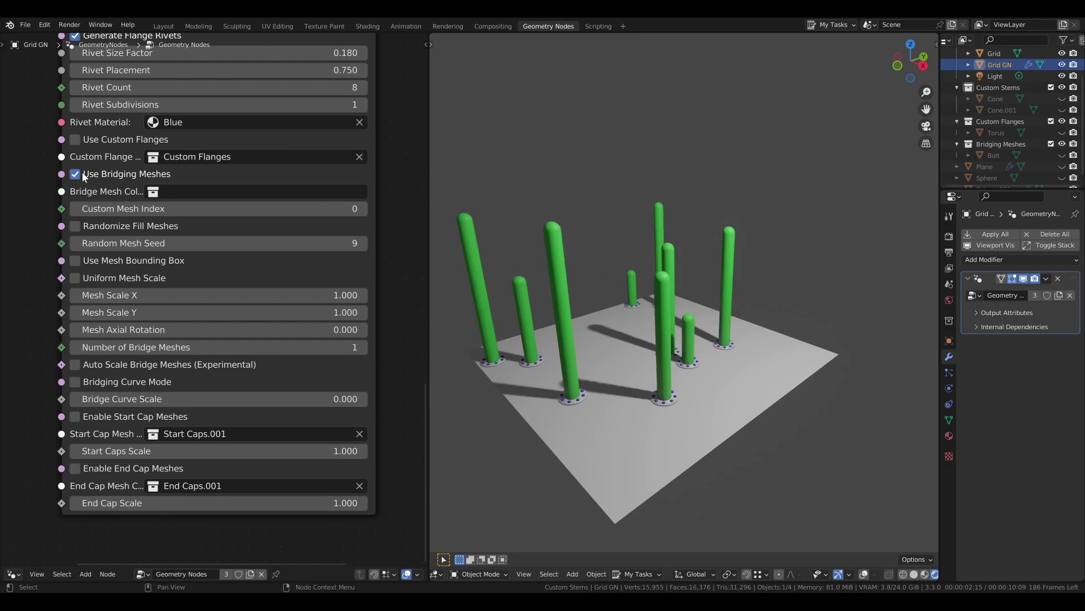
left_click(171, 194)
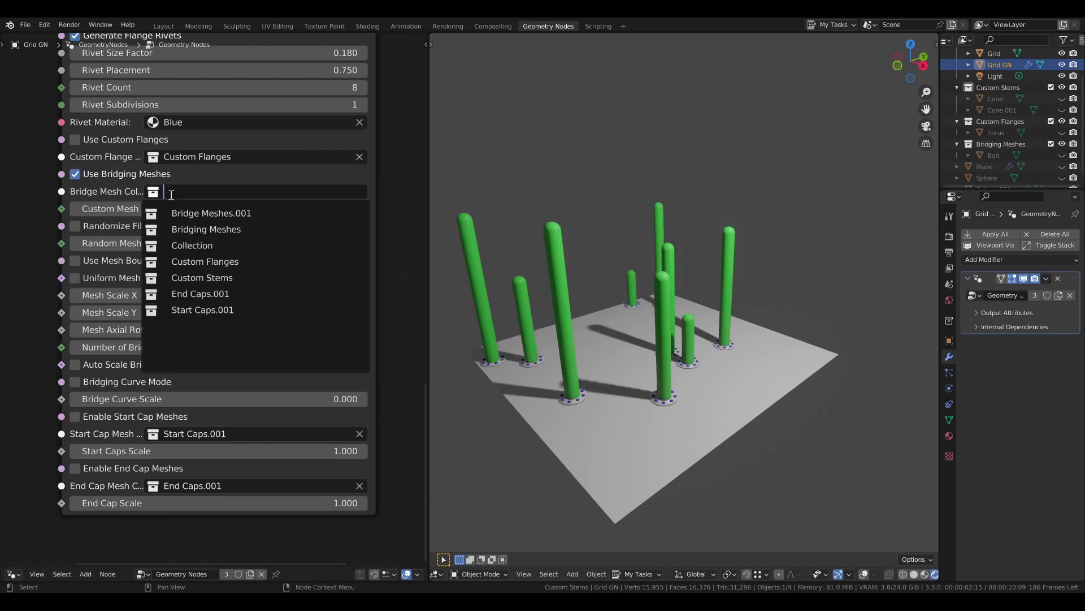
left_click(185, 233)
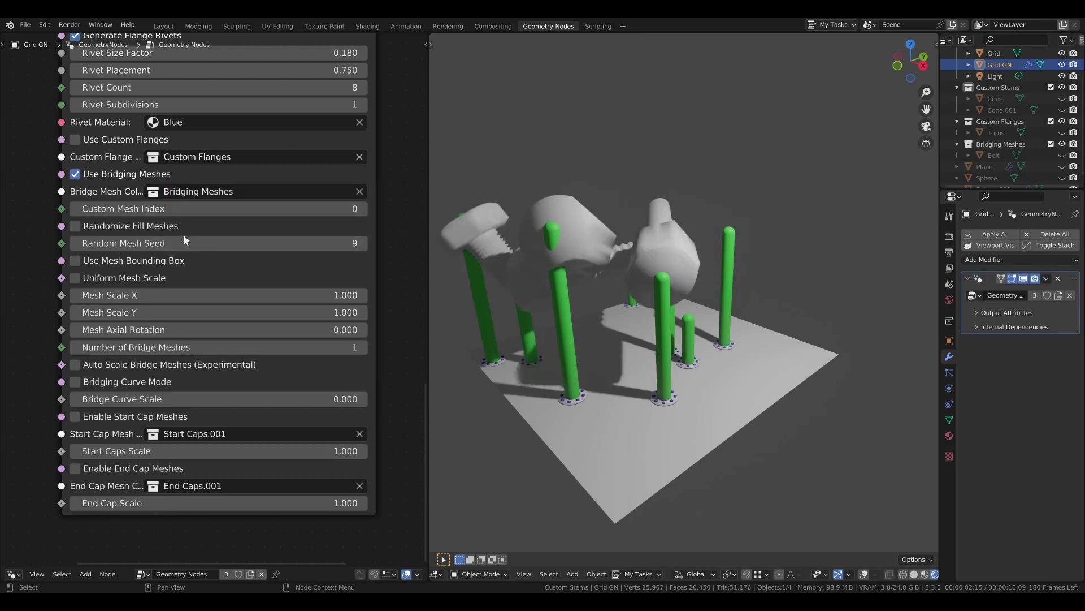
middle_click_drag(587, 273, 521, 273)
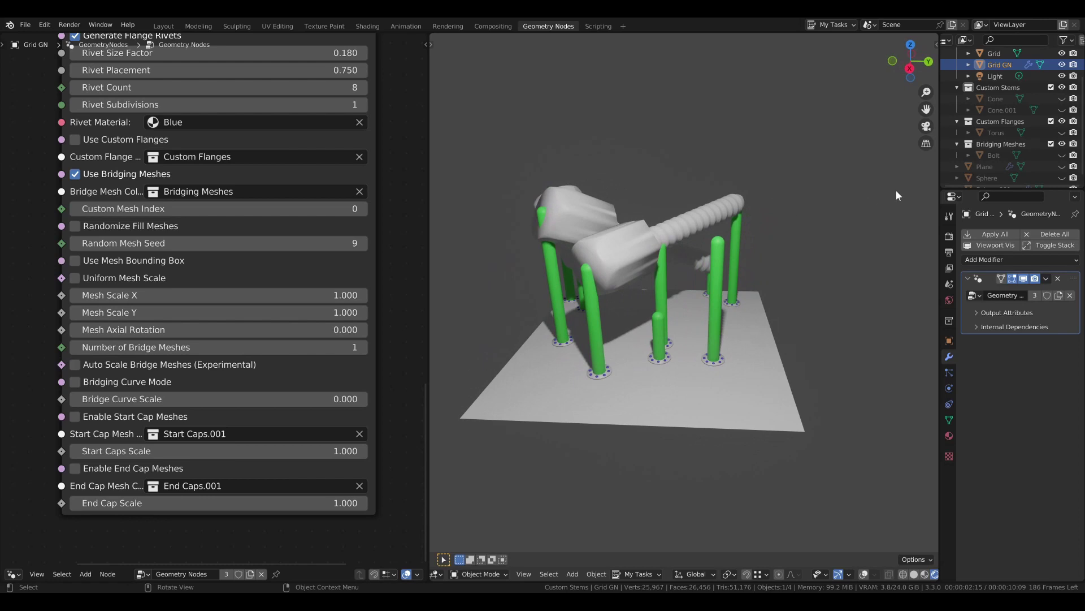
Reassign the Bridging Meshes collection in the empty Bridge Mesh Collection setting and compare the bridges with the original bolt.
left_click(192, 191)
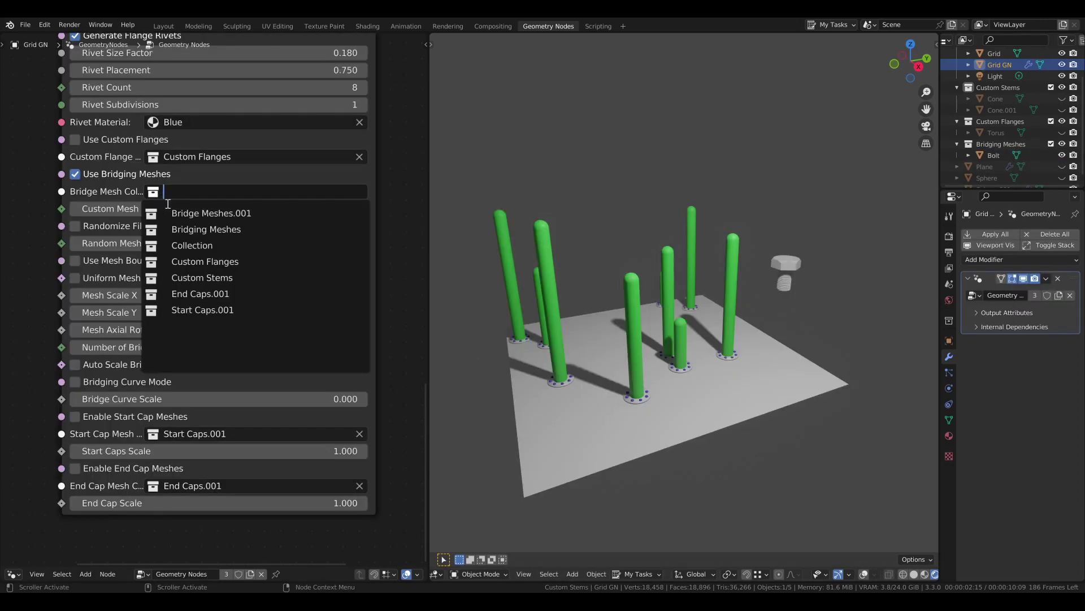
left_click(188, 230)
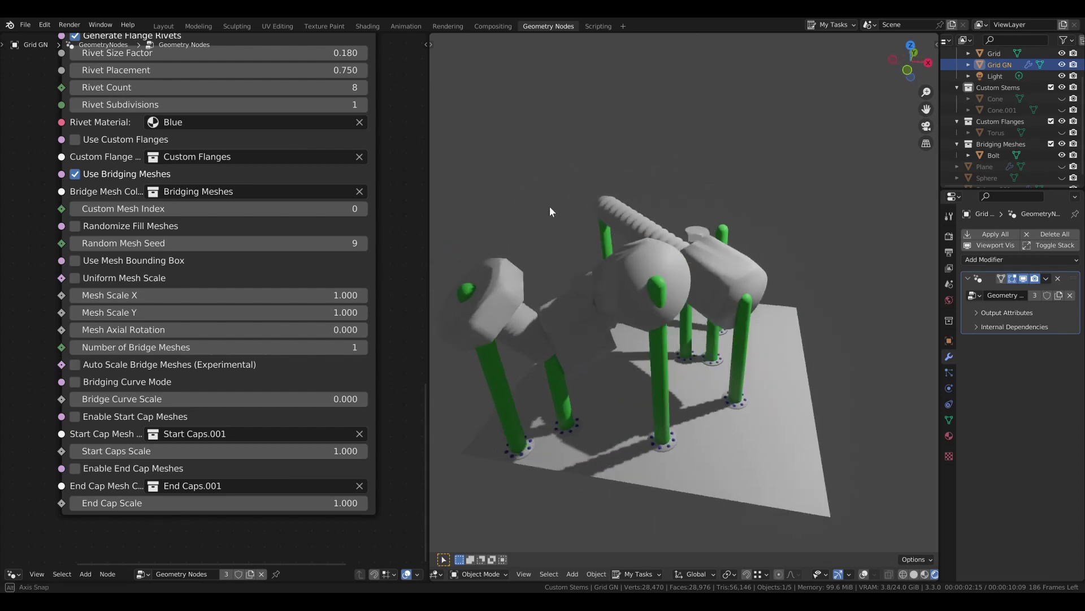
middle_click_drag(582, 219, 480, 198)
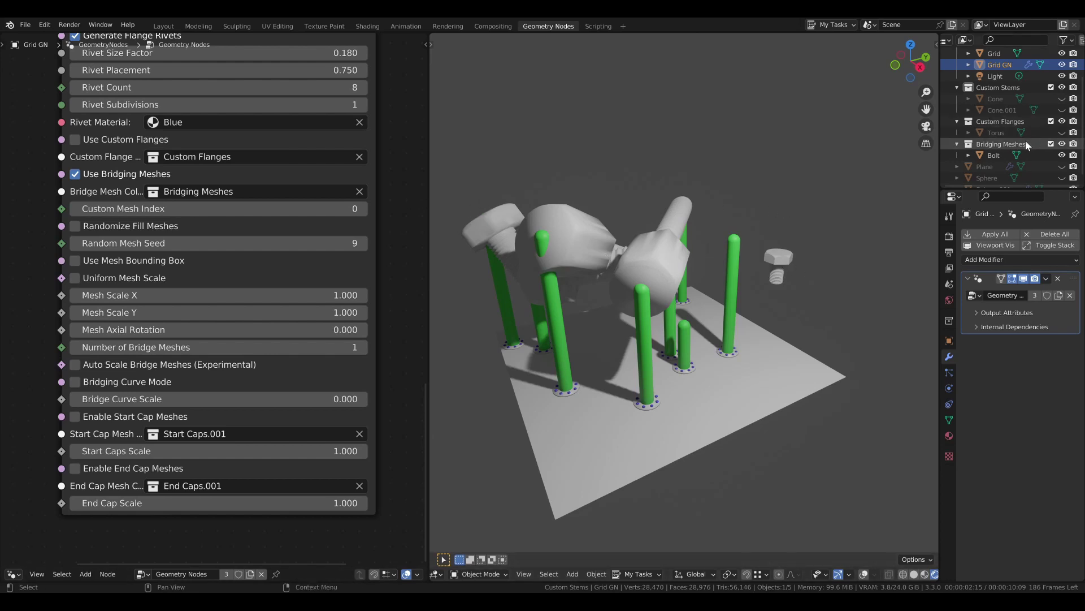
Try Custom Mesh Index values 1 and 2 for the bridging bolts and return the index to 0.
left_click(363, 208)
left_click(363, 209)
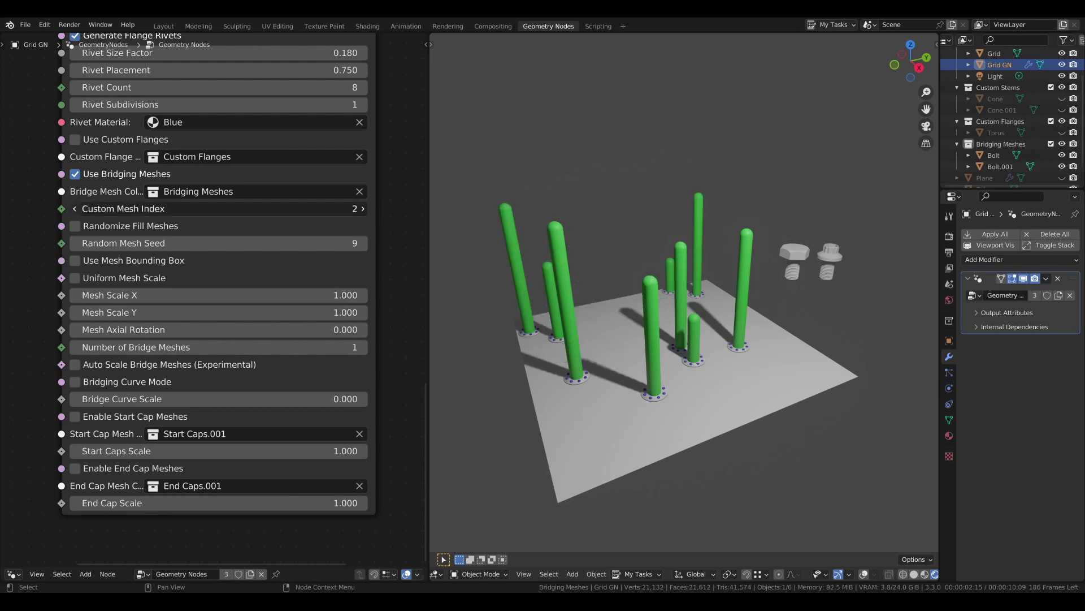
left_click(73, 208)
left_click(73, 209)
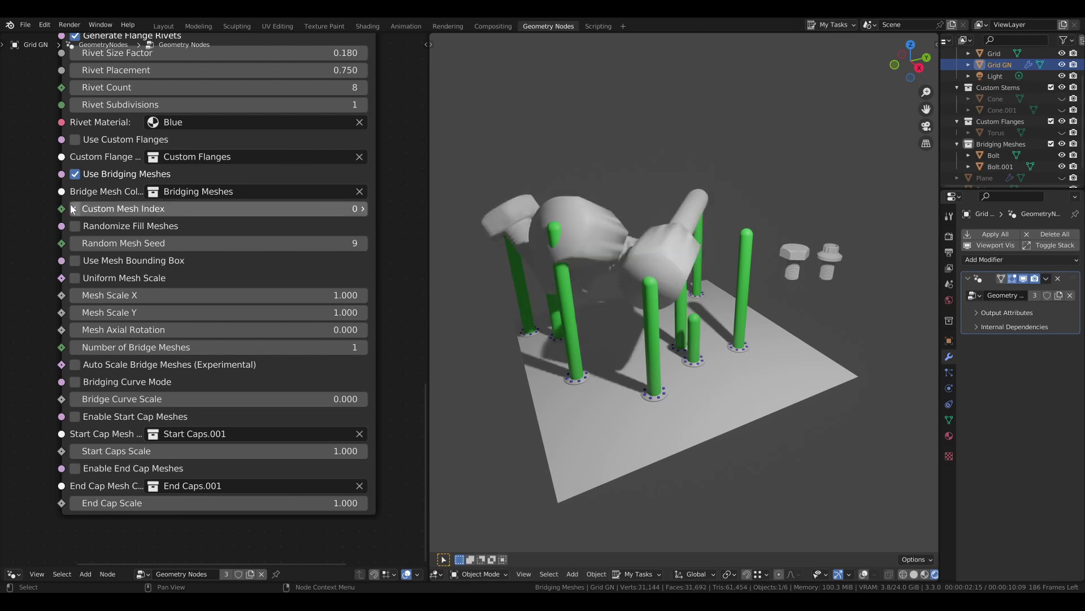
left_click(361, 211)
left_click(76, 208)
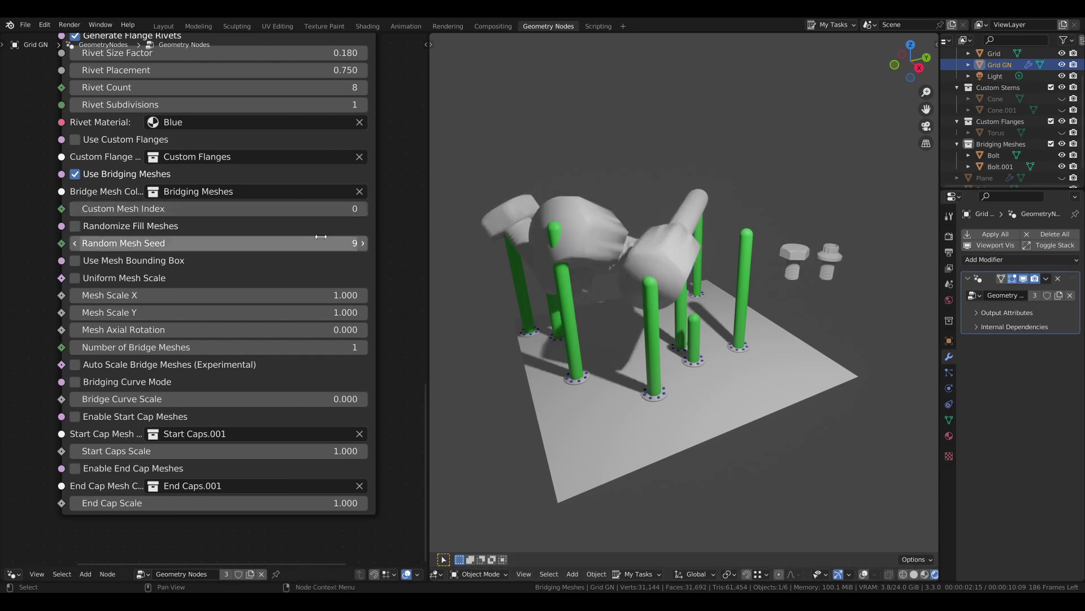
Toggle Randomize Fill Meshes to compare the bridges, leaving it enabled.
left_click(76, 226)
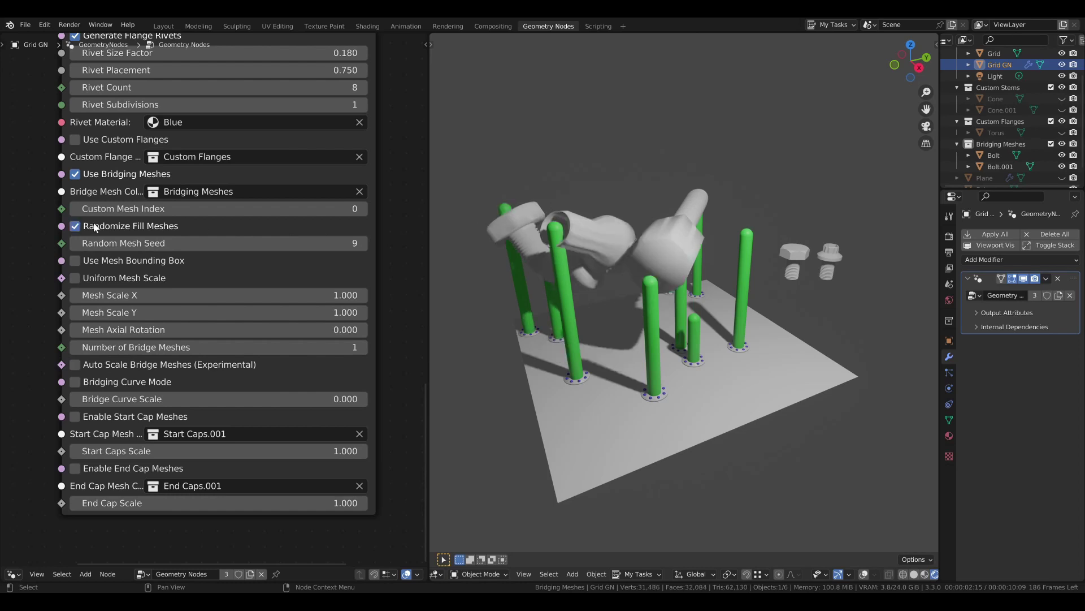
left_click(75, 226)
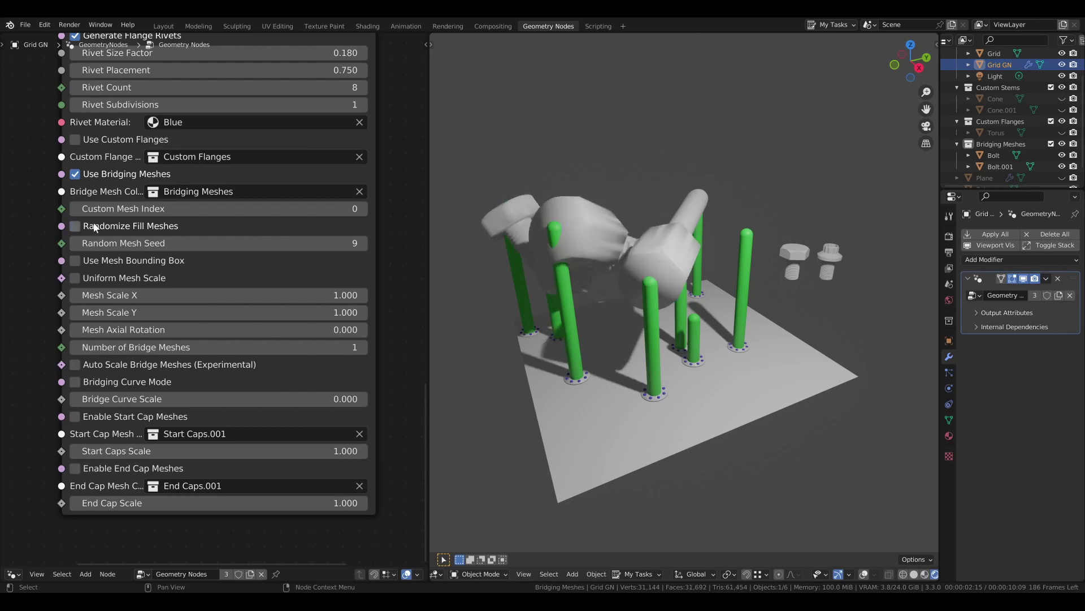
left_click(75, 226)
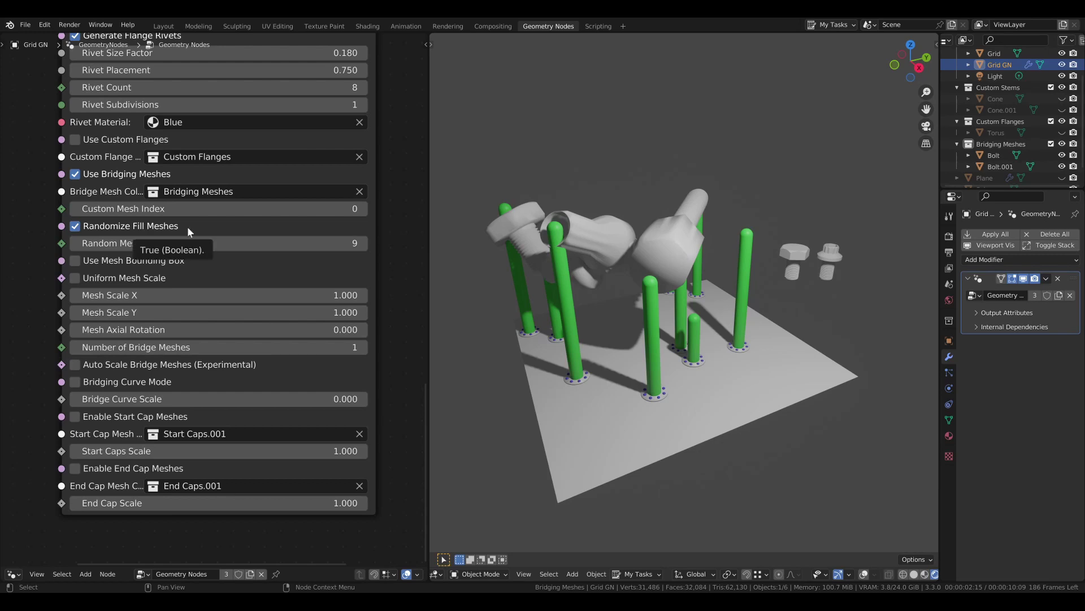
Raise the Random Mesh Seed one value at a time to 15 to vary the bolt distribution.
left_click(363, 243)
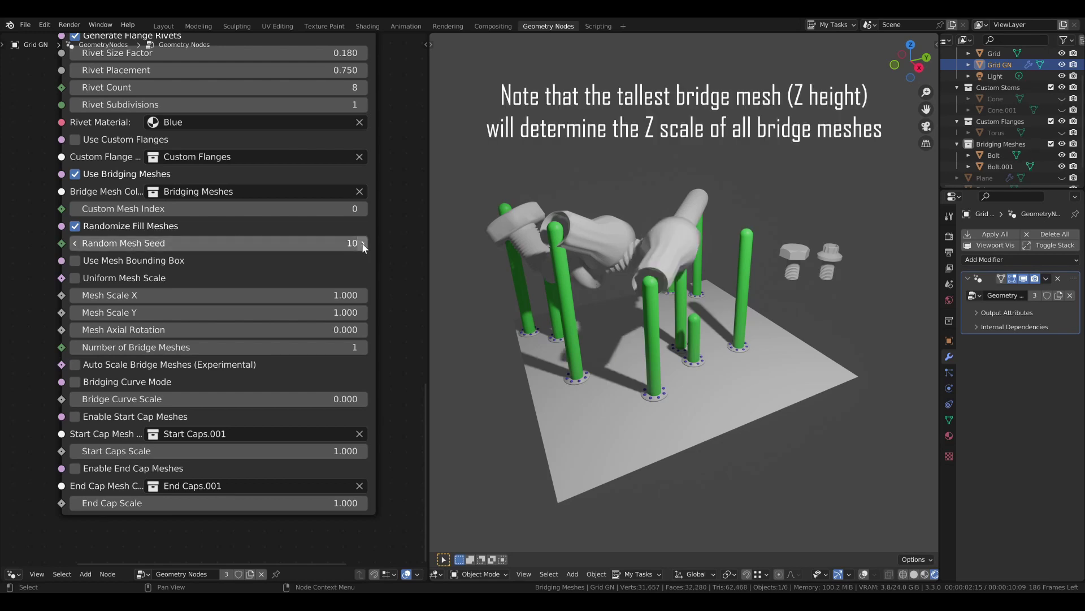
left_click(362, 243)
left_click(362, 243)
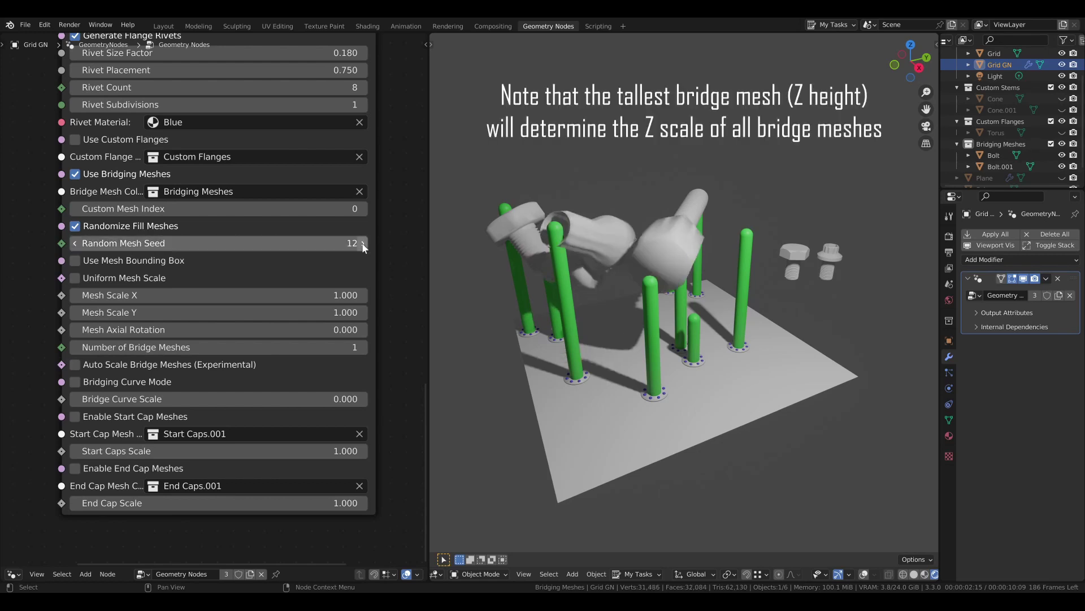
left_click(363, 243)
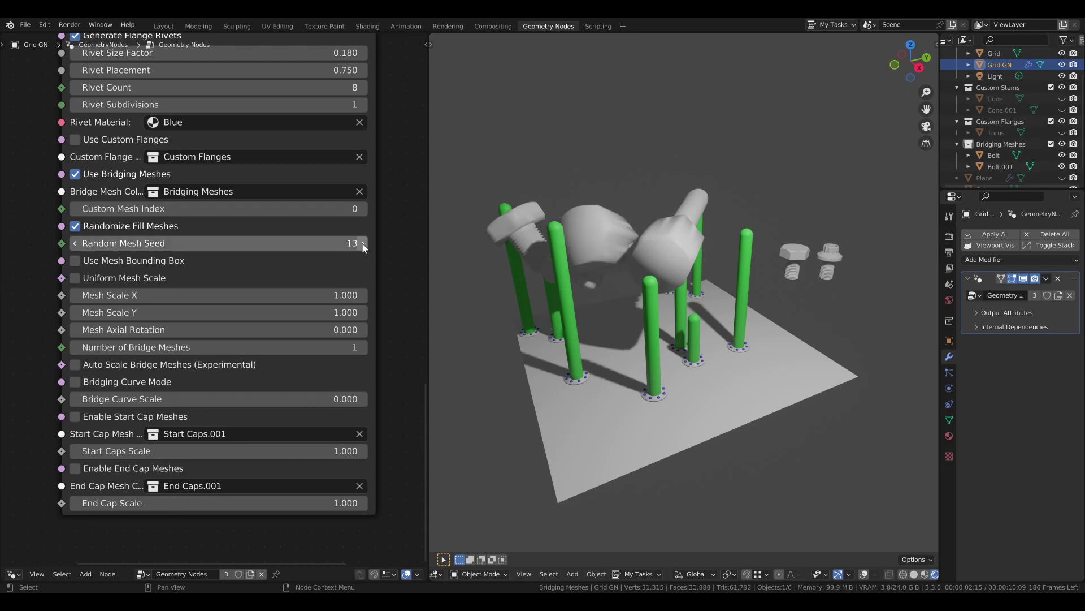
left_click(362, 243)
left_click(363, 243)
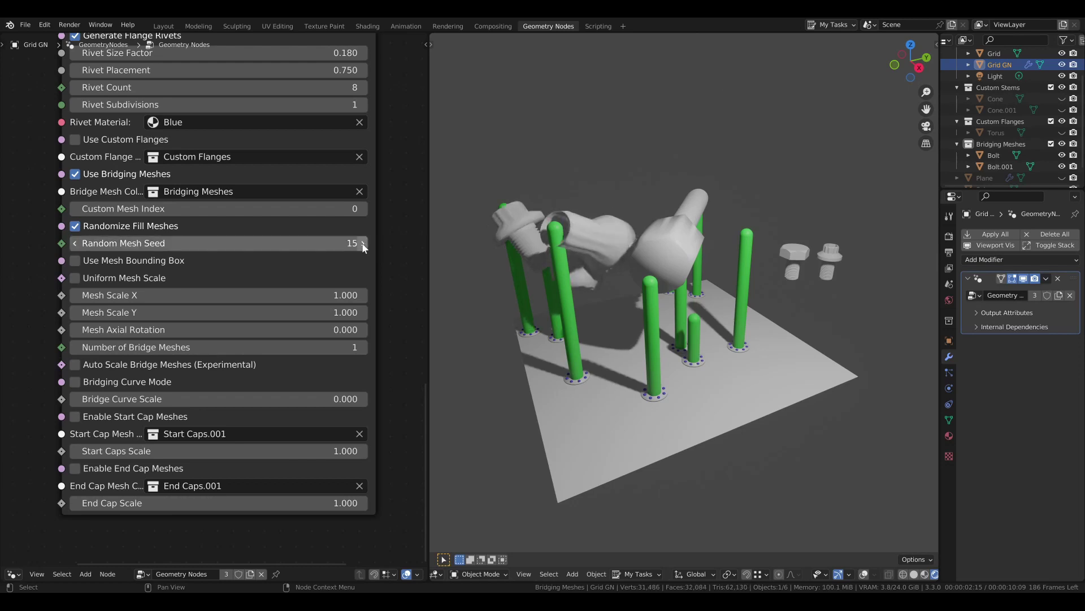
Turn Use Mesh Bounding Box on and back off, comparing the bridge shapes from different angles.
left_click(137, 260)
left_click(135, 260)
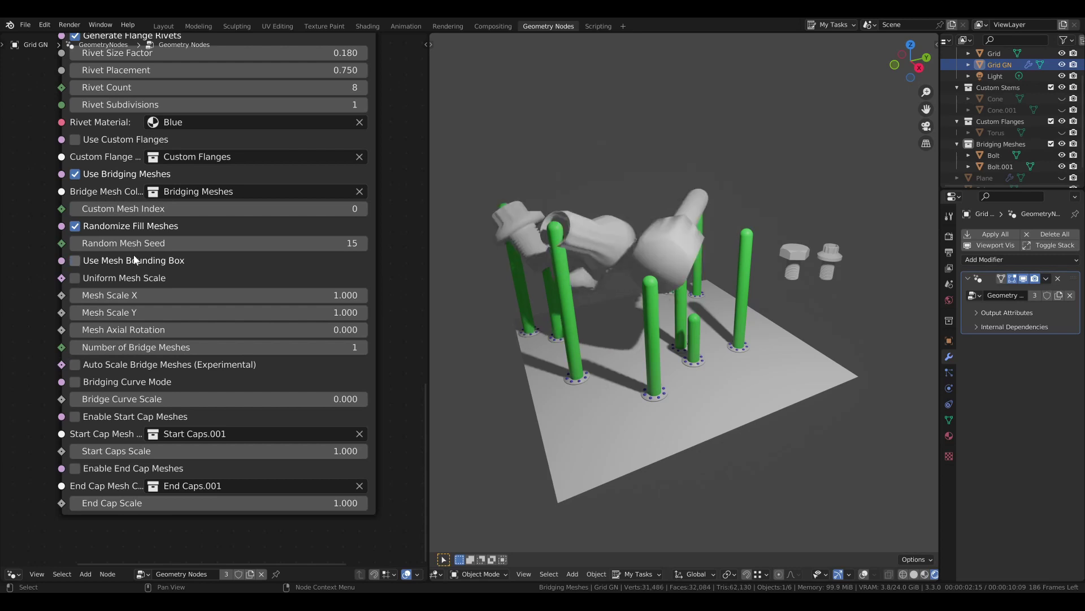
middle_click_drag(483, 264, 746, 257)
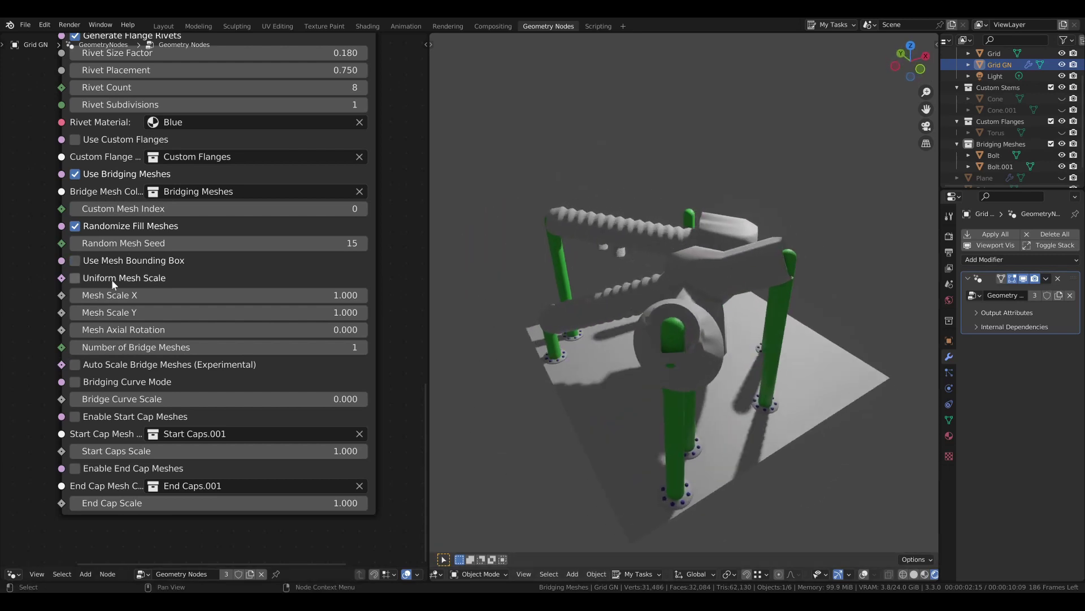
left_click(130, 262)
middle_click_drag(509, 262, 524, 232)
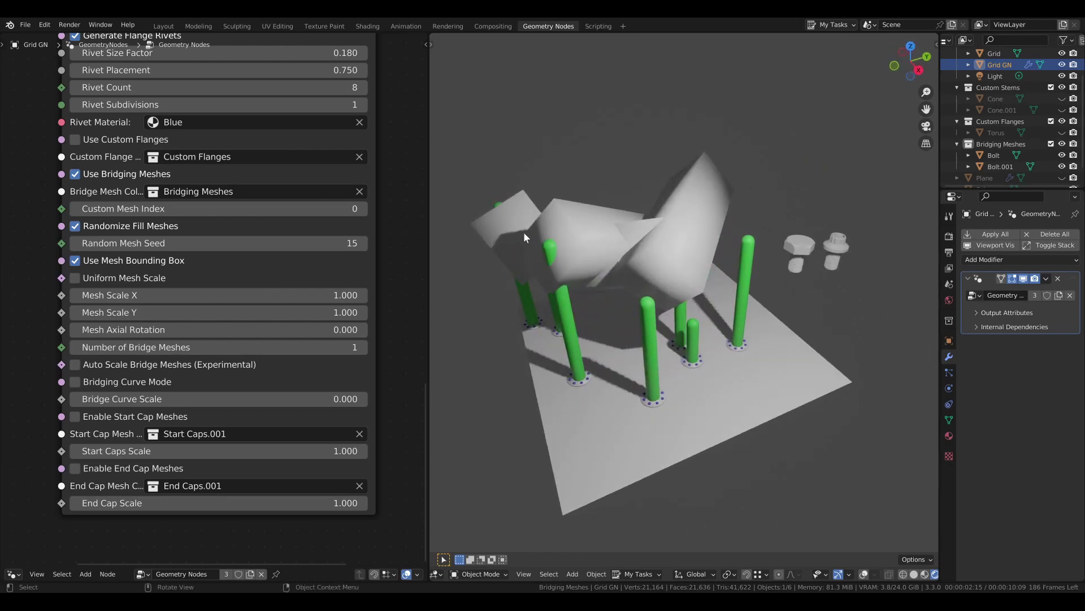
middle_click_drag(458, 462, 491, 462)
left_click(75, 260)
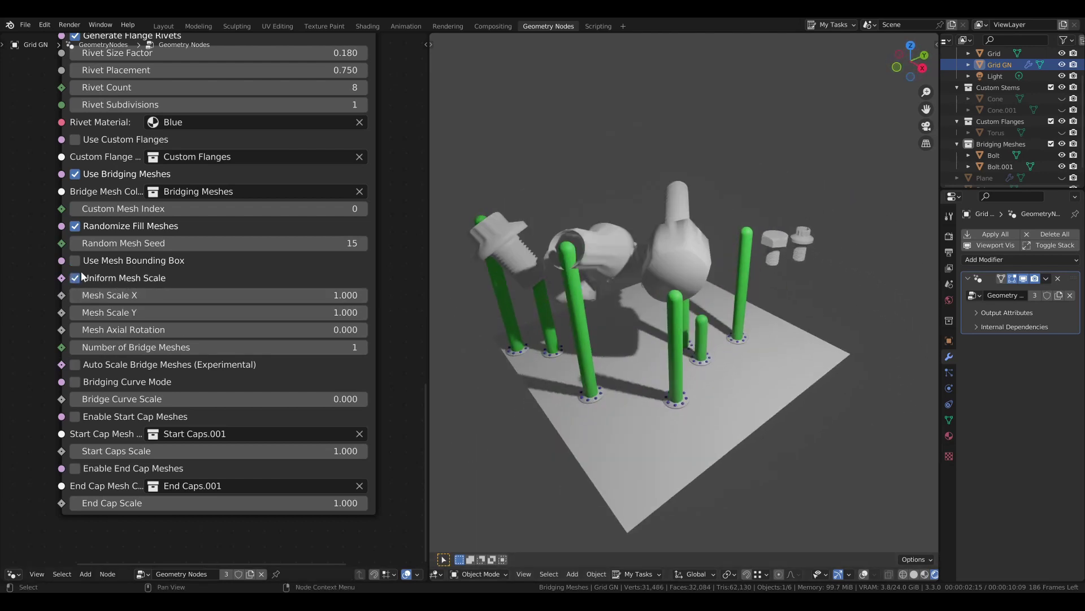
Try Mesh Scale X at 0.420, lower Mesh Scale Y with Uniform Mesh Scale off, and vary the bridges' Mesh Axial Rotation.
left_click_drag(85, 294, 51, 295)
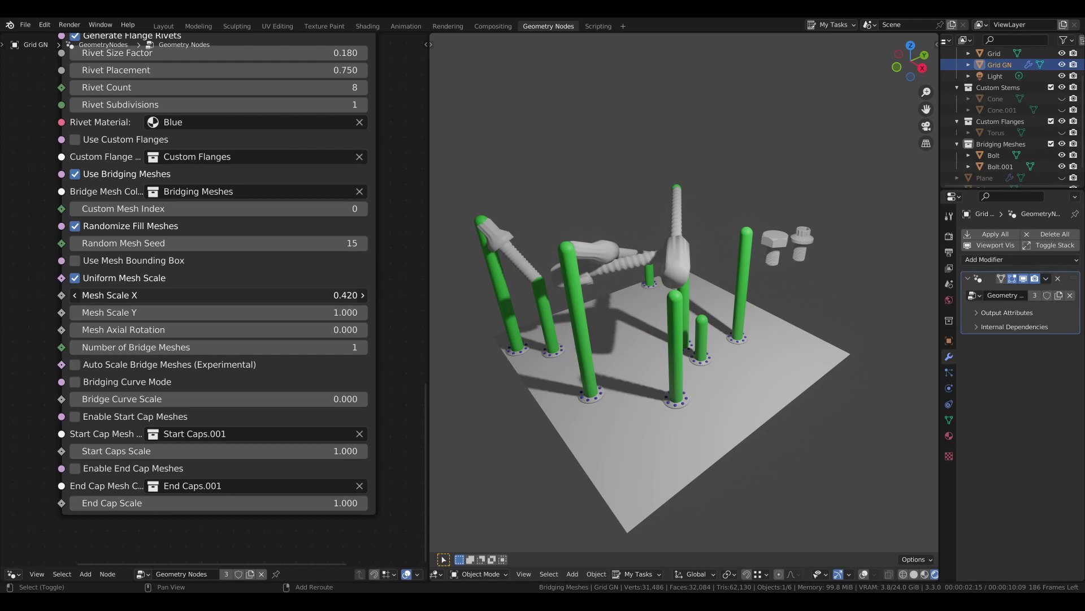
left_click(75, 278)
left_click_drag(120, 310, 86, 311)
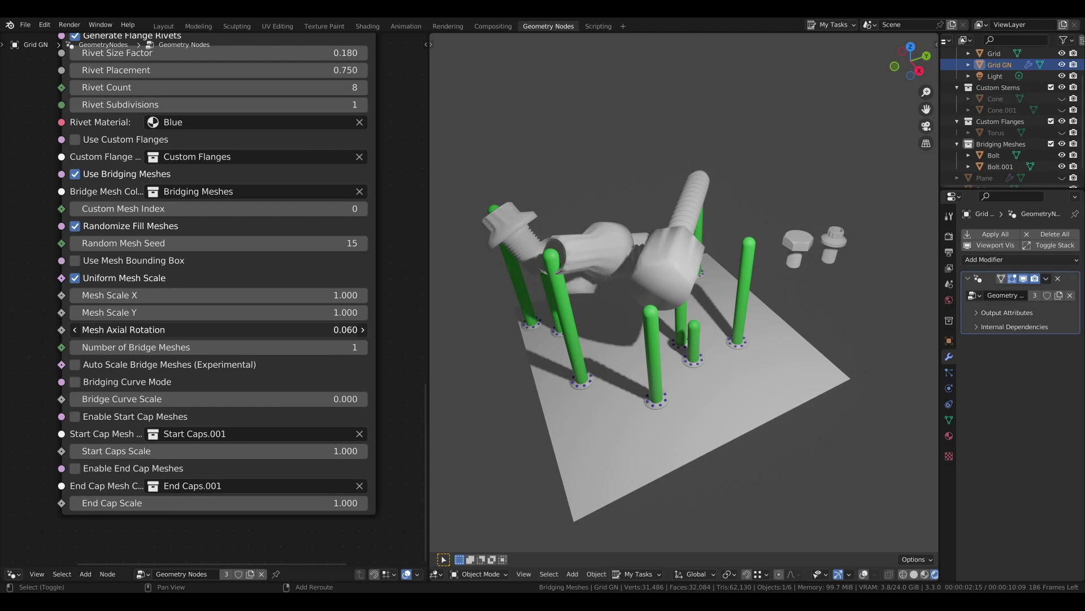
left_click_drag(113, 330, 367, 330)
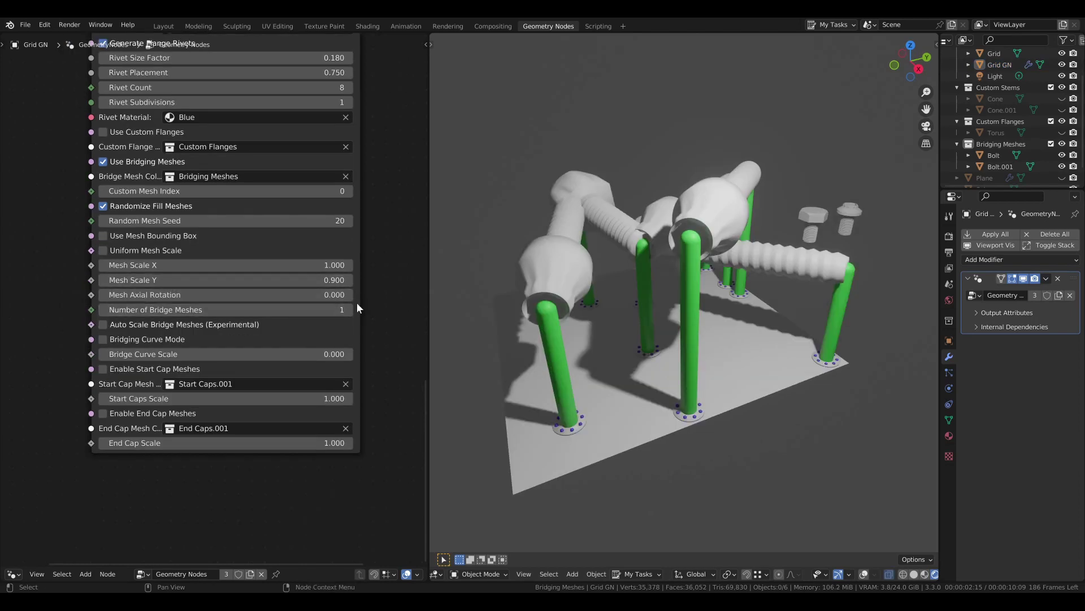
Raise the Number of Bridge Meshes to 4, inspect the bridges from above, and return the number to 1.
left_click(347, 310)
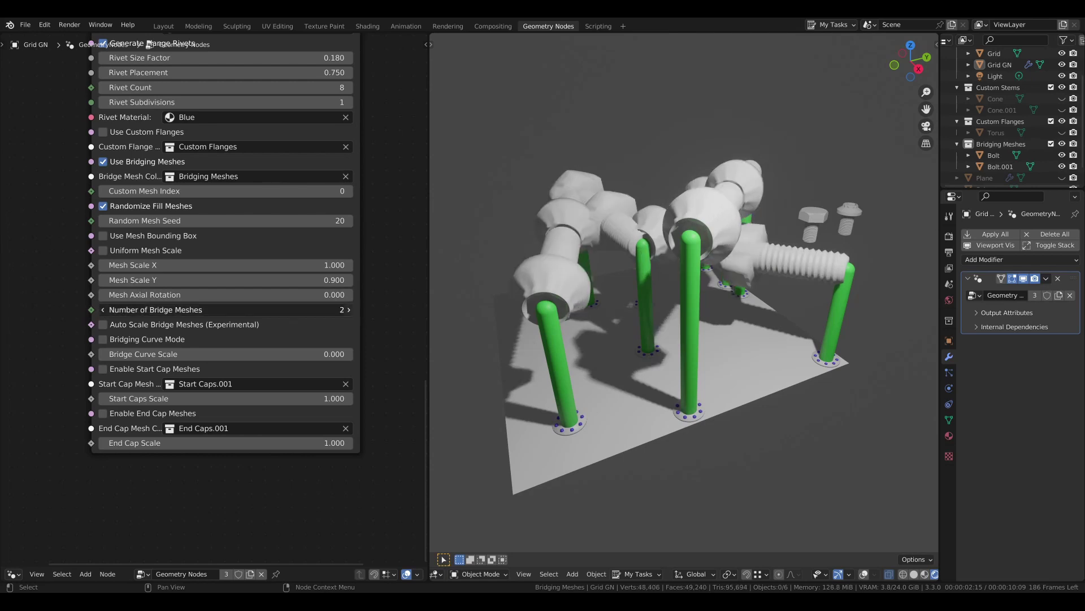
left_click(349, 309)
left_click(349, 309)
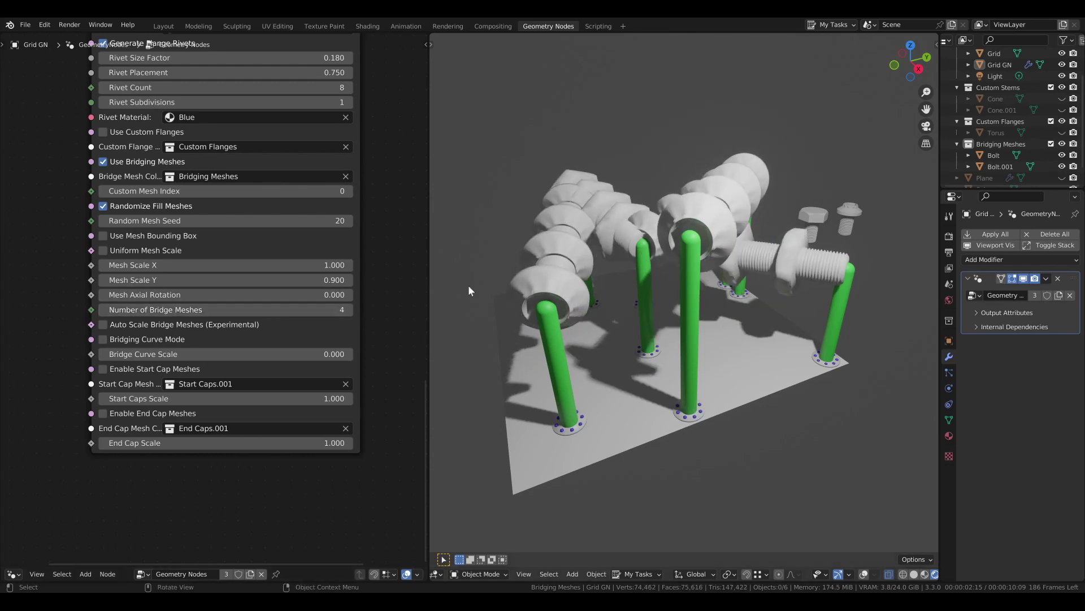
middle_click_drag(721, 205, 707, 242)
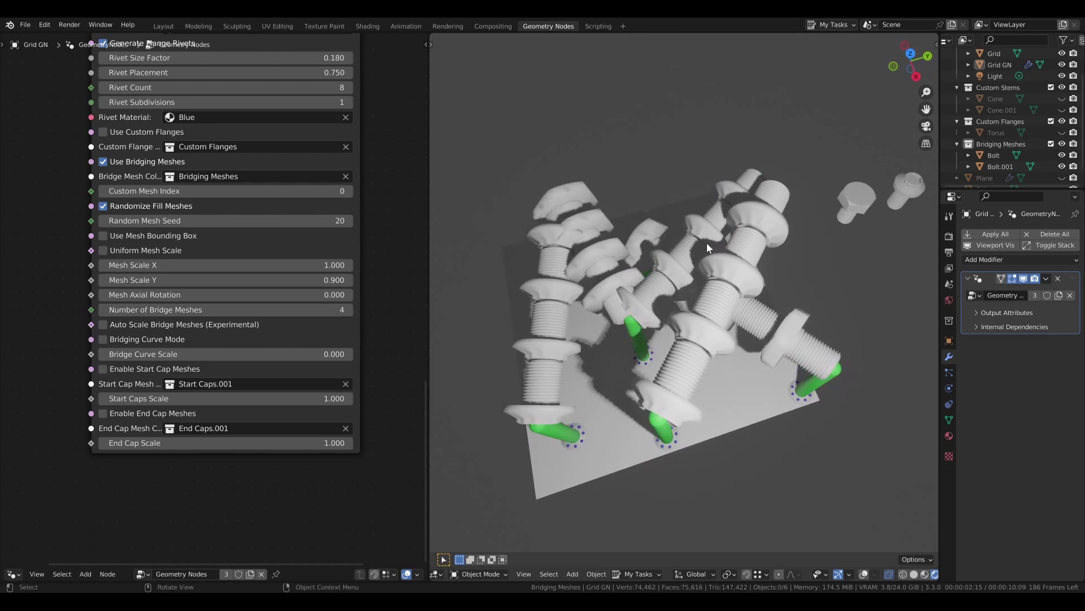
left_click(104, 309)
left_click(104, 310)
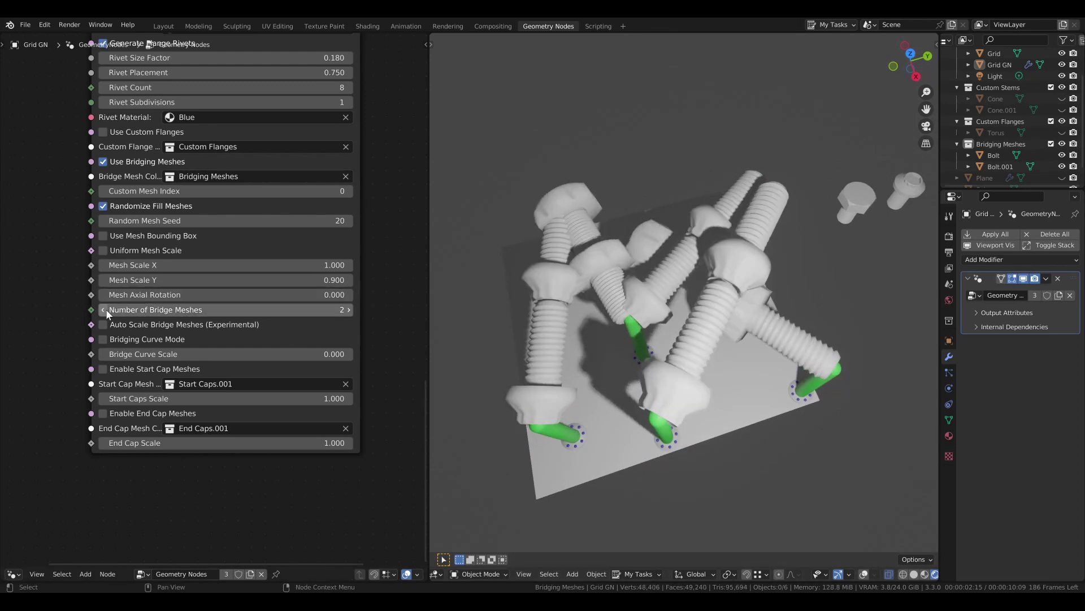
left_click(104, 310)
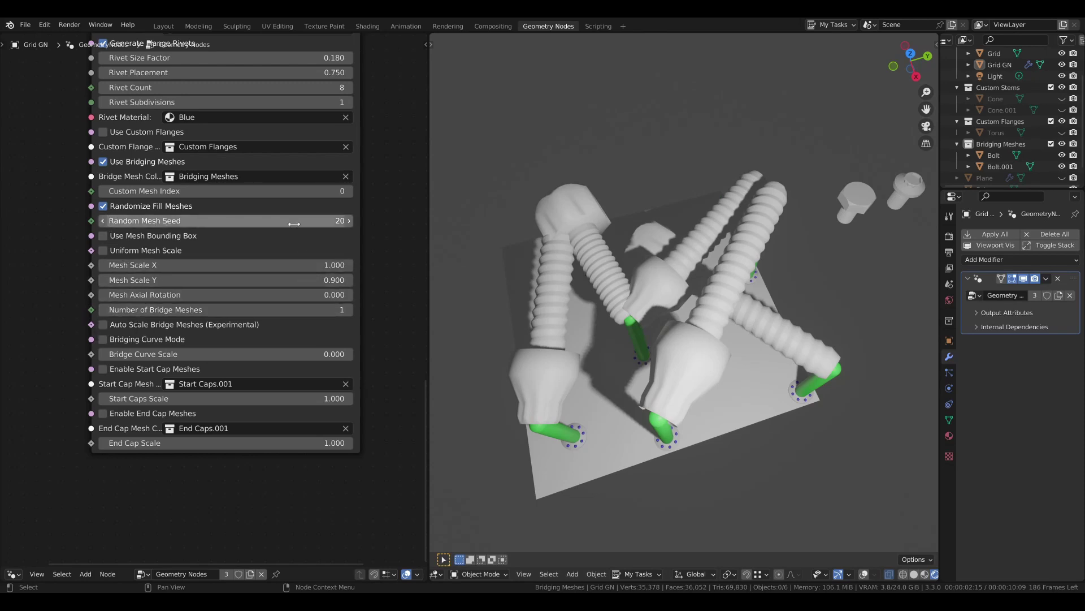
Enable Auto Scale Bridge Meshes (Experimental) for the bolt bridges.
middle_click_drag(552, 313, 555, 260)
left_click(103, 325)
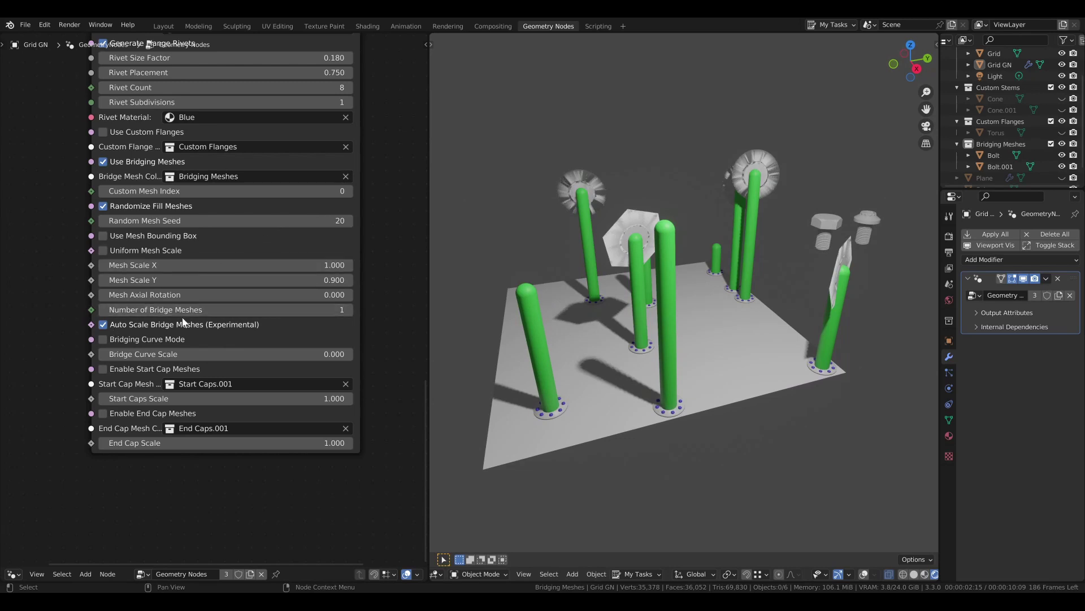
mouse_move(226, 310)
left_mouse_down()
mouse_move(237, 309)
mouse_move(221, 310)
left_mouse_up()
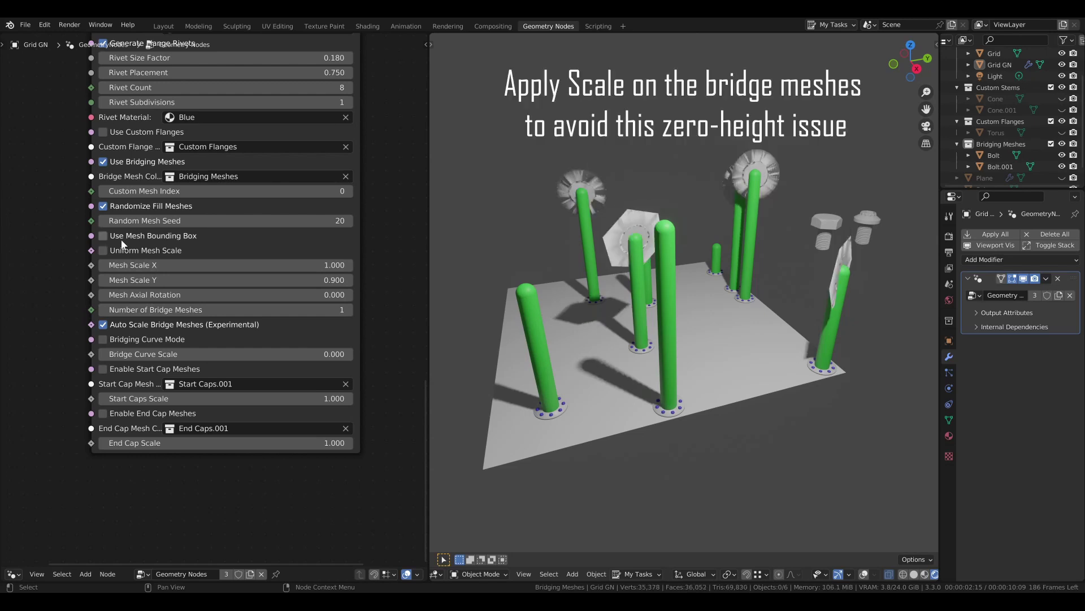
Raise the Master Random Seed to 496 to compare the auto-scaled bridges, and step it back down.
middle_click_drag(299, 202, 312, 121)
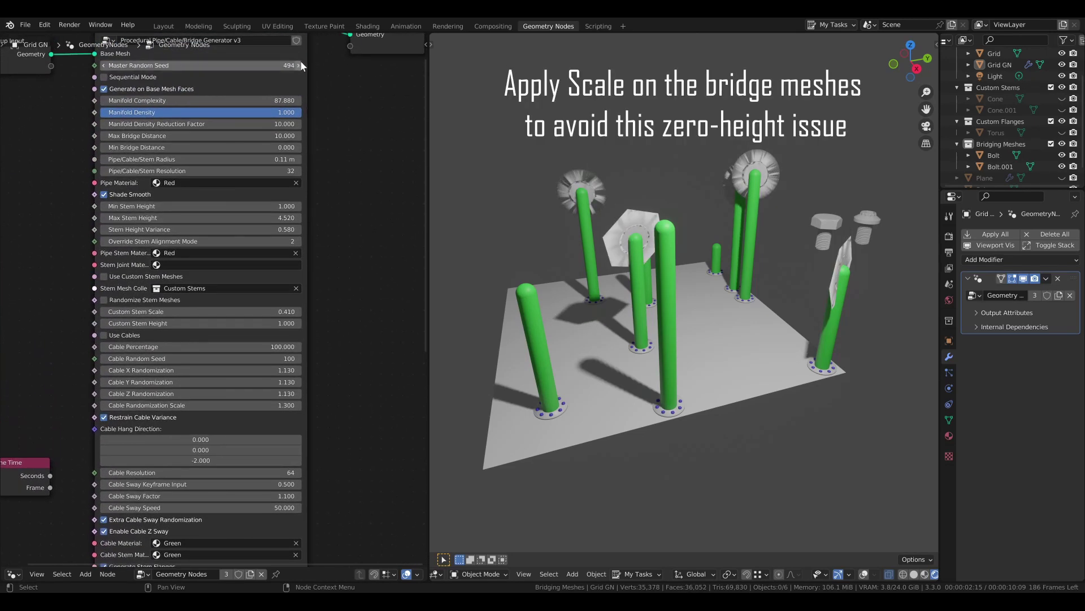
left_click(300, 65)
left_click(299, 65)
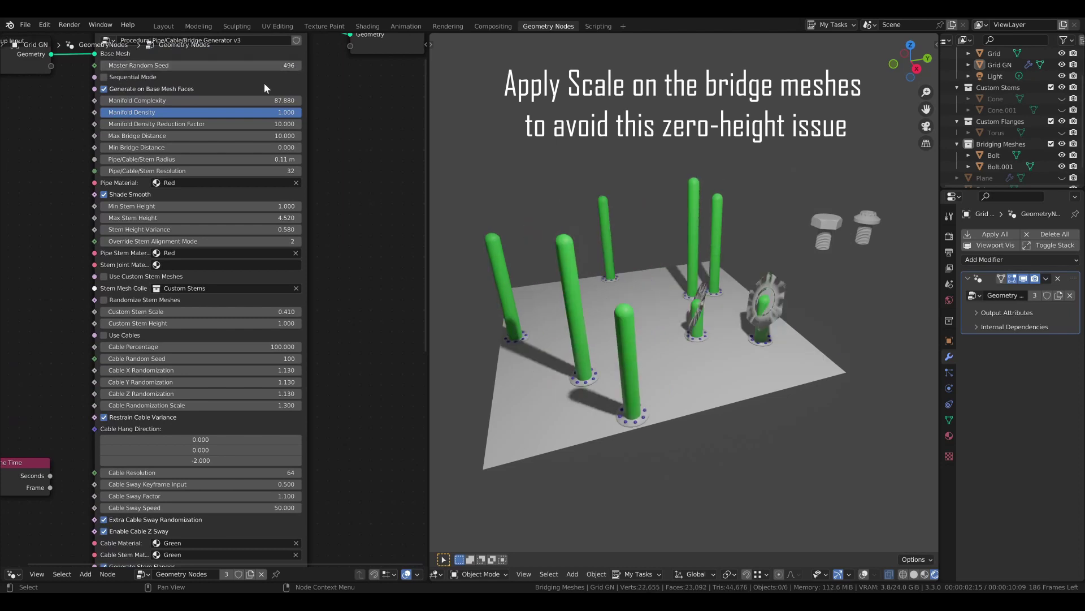
left_click(103, 66)
left_click(102, 68)
Toggle Bridging Curve Mode to compare the helix bridges, and reduce the Bridge Curve Scale.
middle_click_drag(260, 338, 298, 306)
scroll(254, 317, "up", 3)
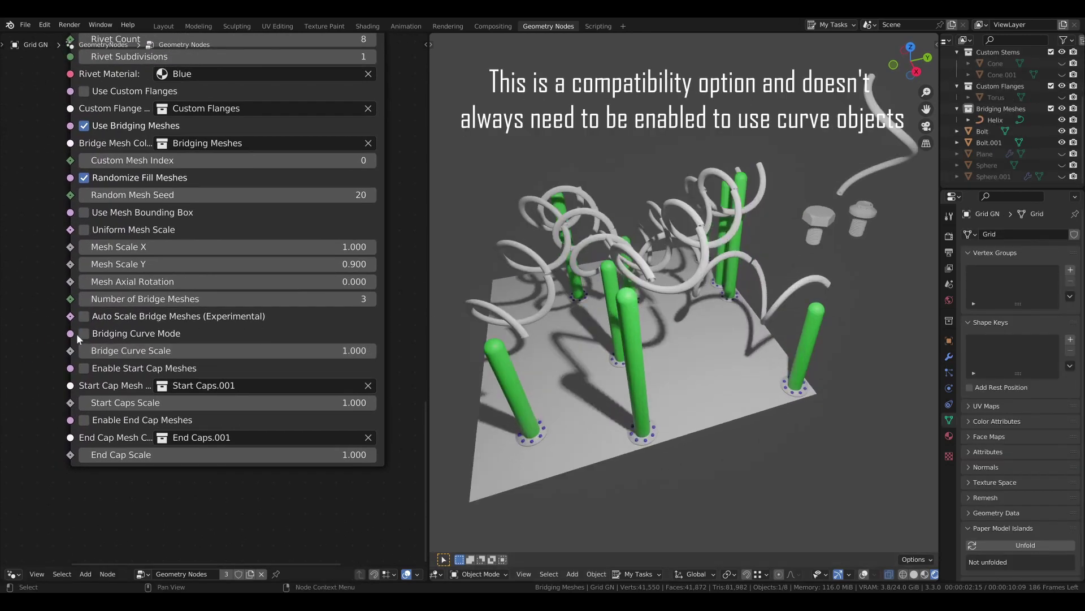
left_click(81, 337)
left_click(81, 337)
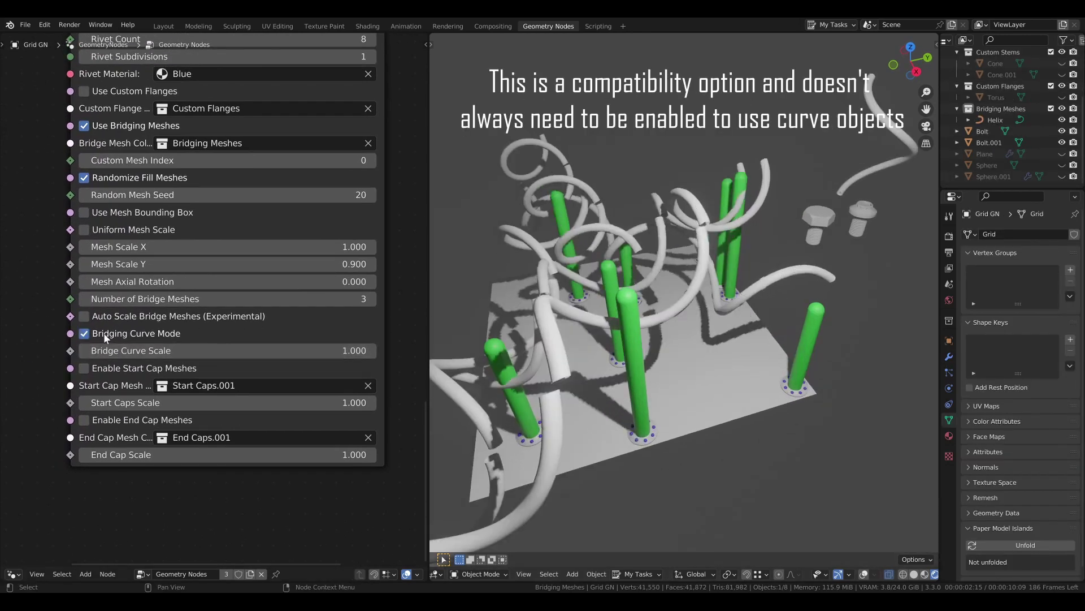
left_click(104, 333)
left_click_drag(103, 350, 70, 350)
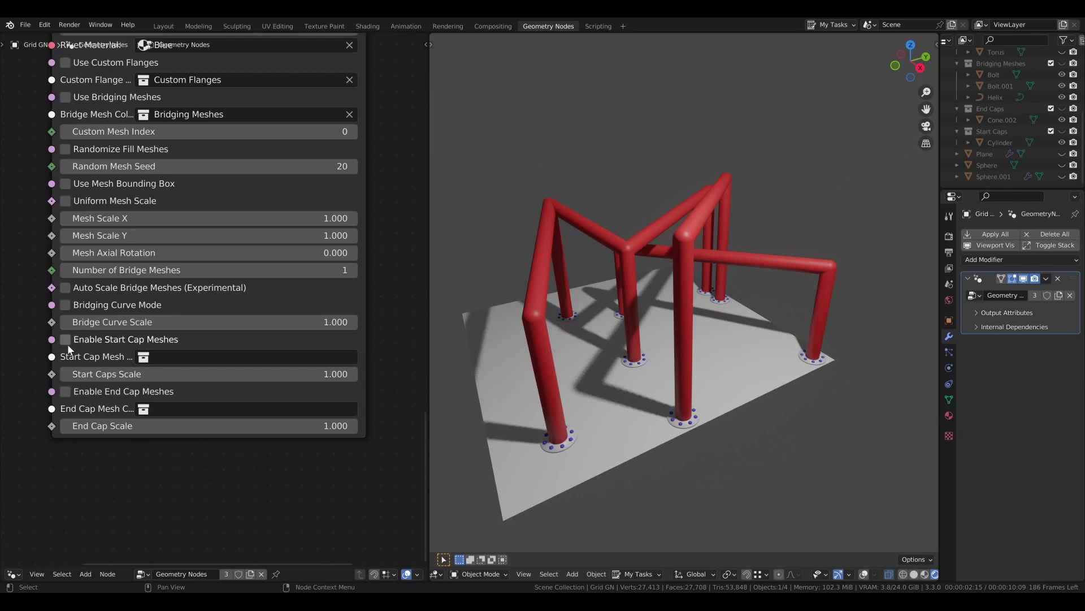
Enable start cap meshes from the Start Caps collection and set the Start Caps Scale to 0.200.
left_click(67, 346)
left_click(201, 358)
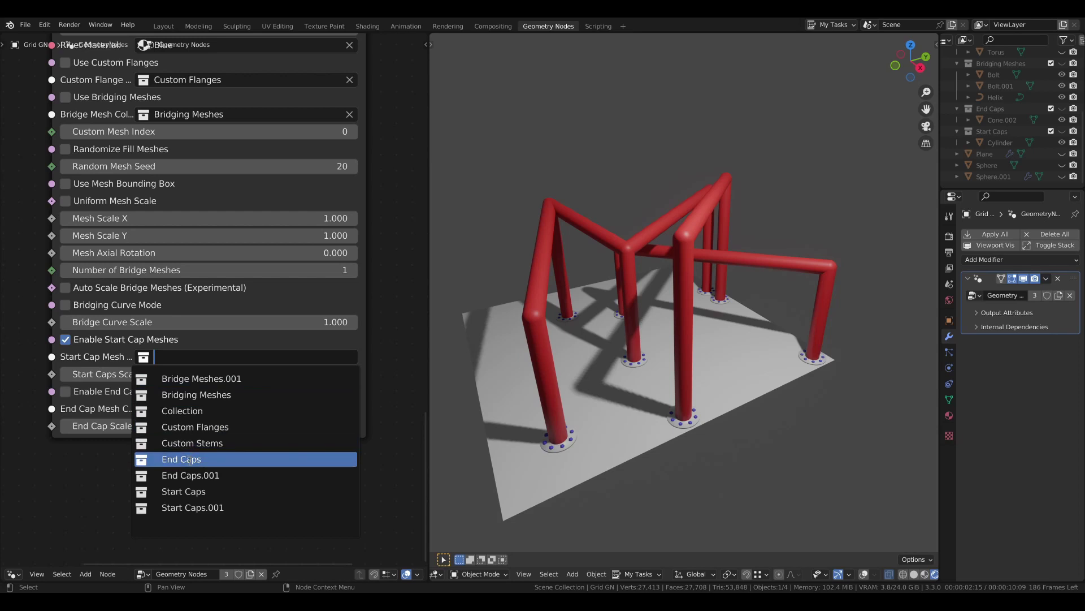
left_click(188, 491)
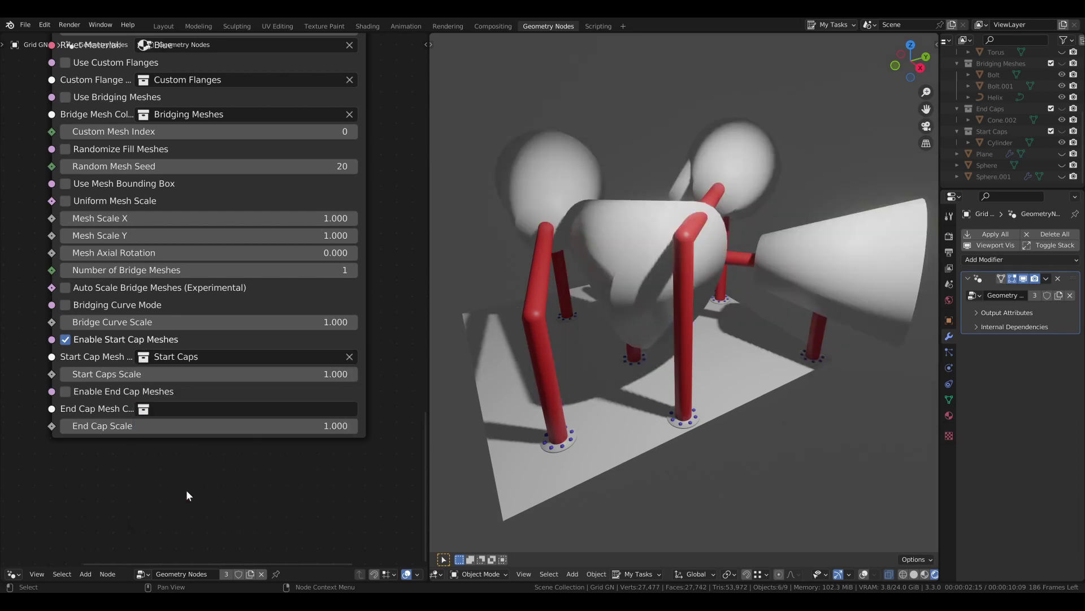
left_click_drag(228, 373, 156, 373, "shift")
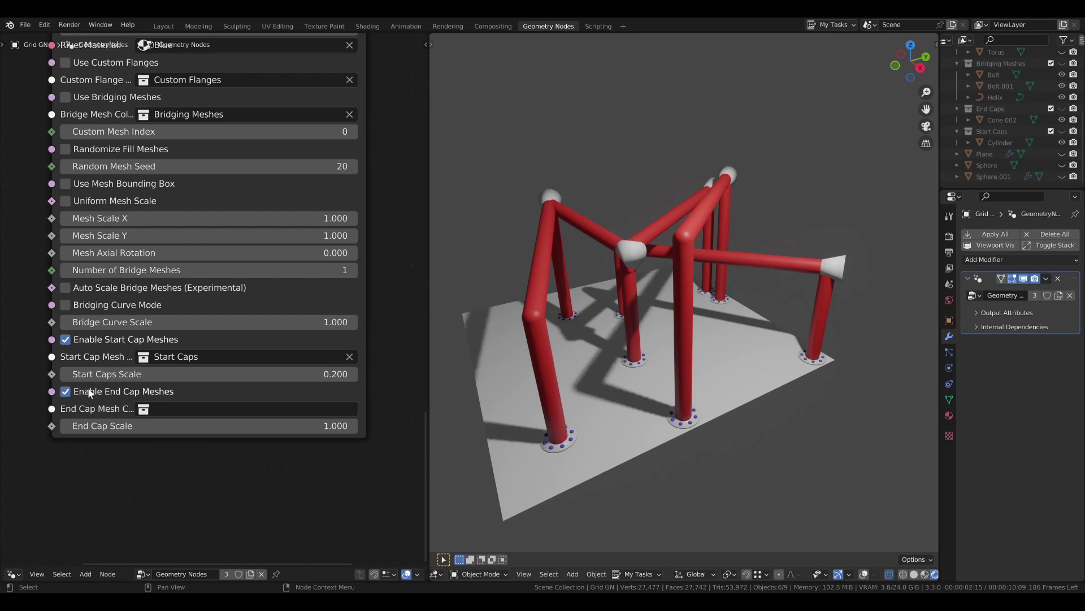
Enable end cap meshes from the End Caps collection and set the End Cap Scale to 0.270.
left_click(164, 412)
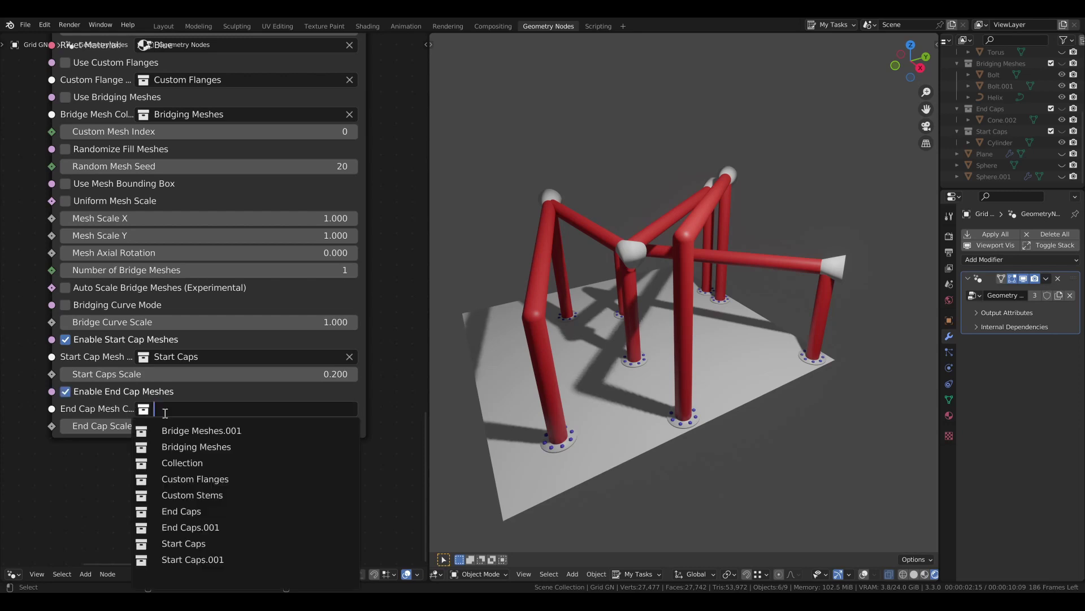
left_click(187, 508)
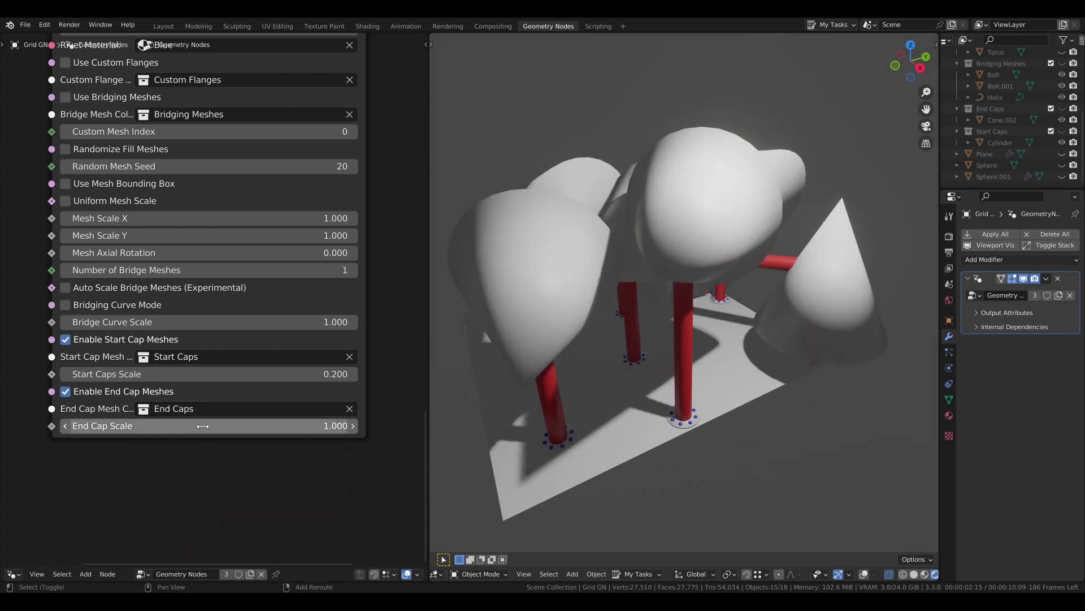
left_click_drag(198, 426, 153, 426)
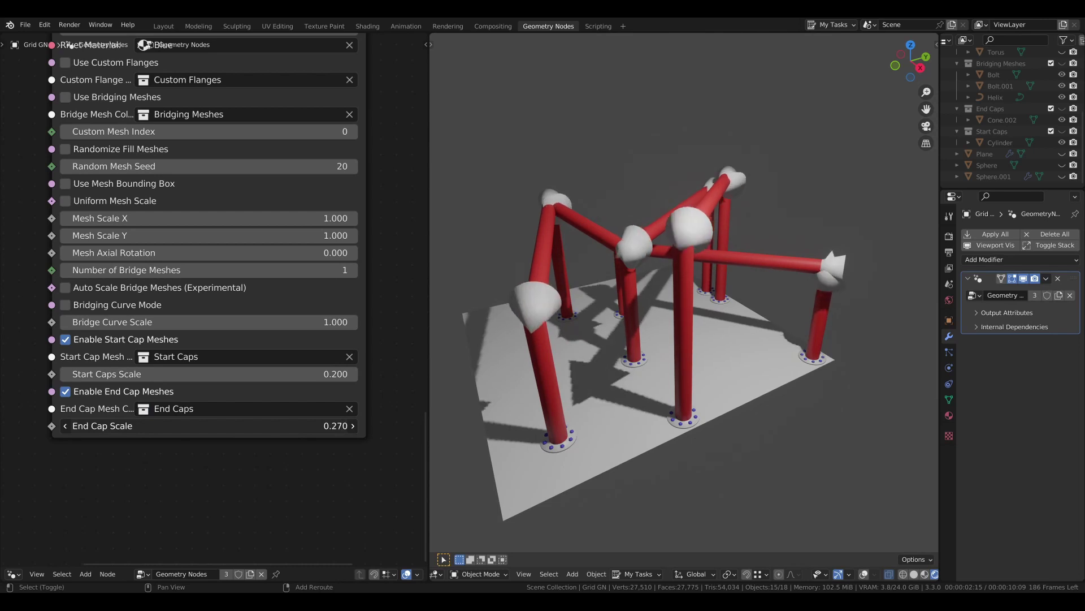